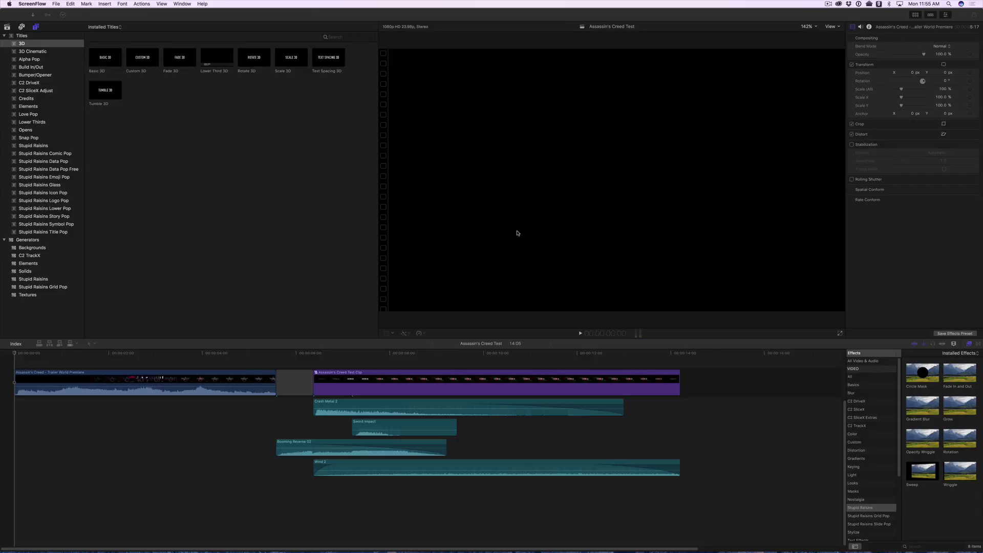
- Play the timeline from the start to review the trailer's logo animation and the recreated Assassin's Creed title
left_click(18, 356)
key("space")
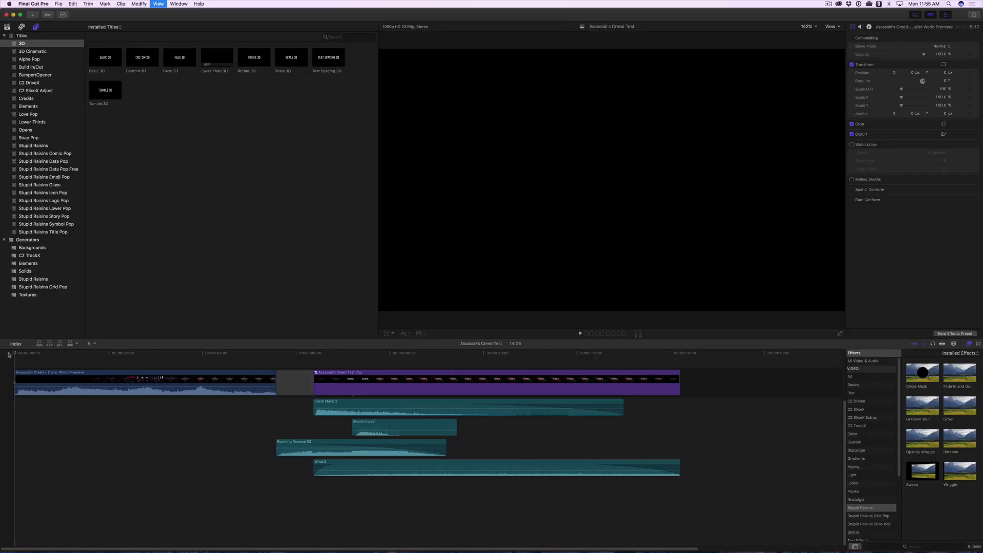
key("space")
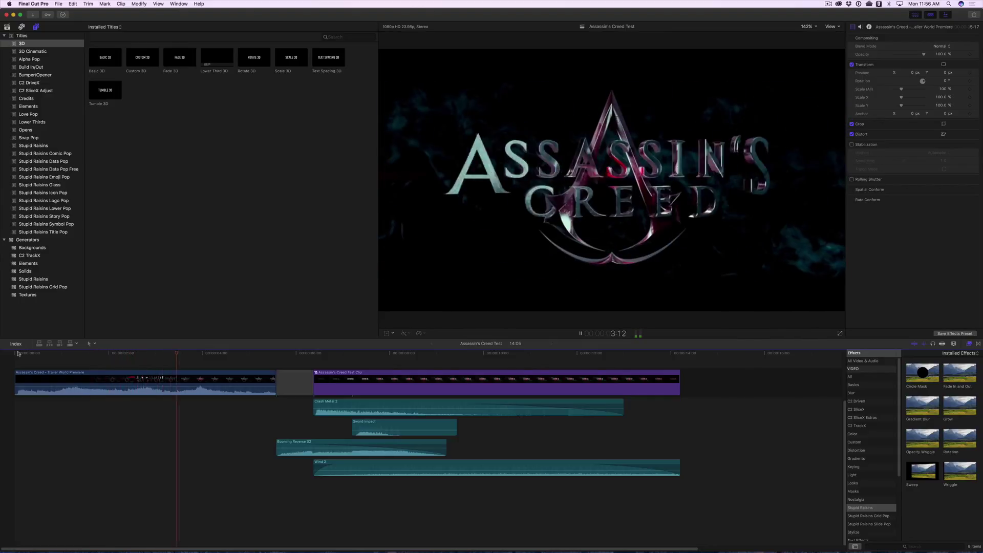
key("space")
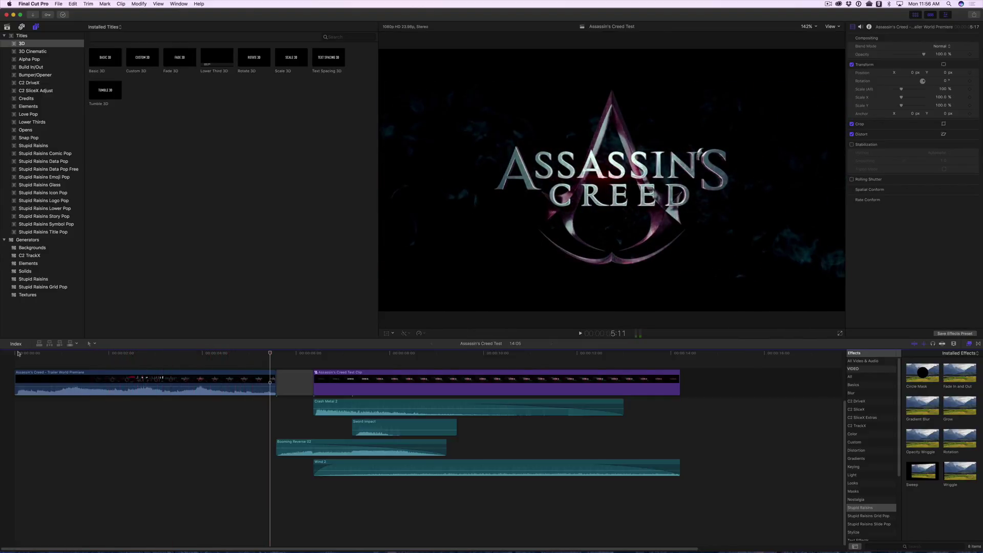
key("space")
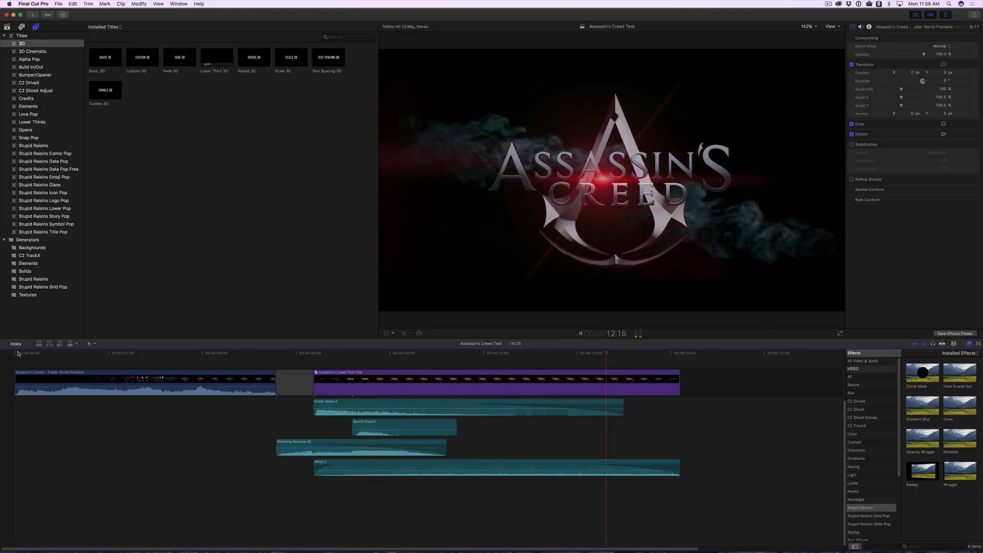
left_click(26, 353)
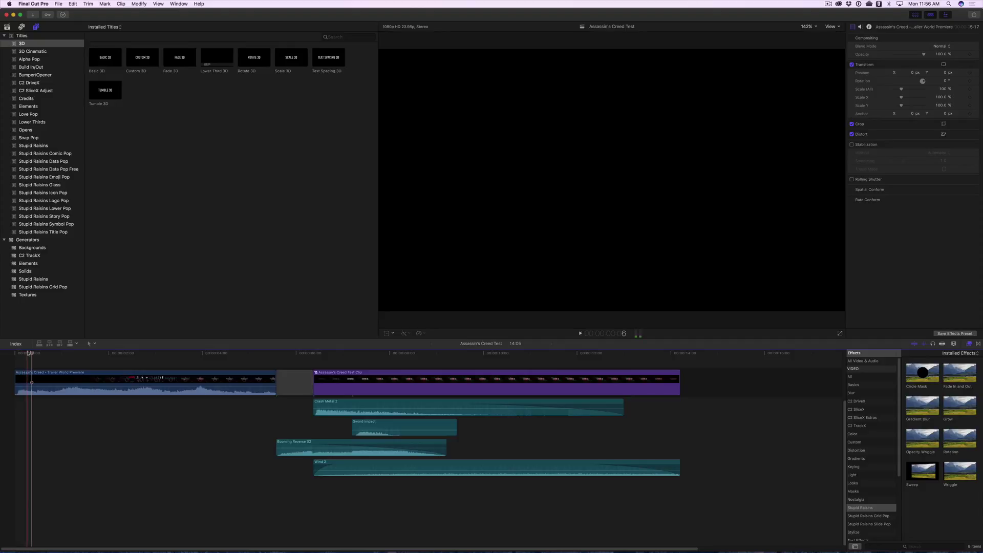
- Append a Custom solid generator to the end of the timeline after the Assassin's Creed Test clip
key("super+equal")
left_click(766, 362)
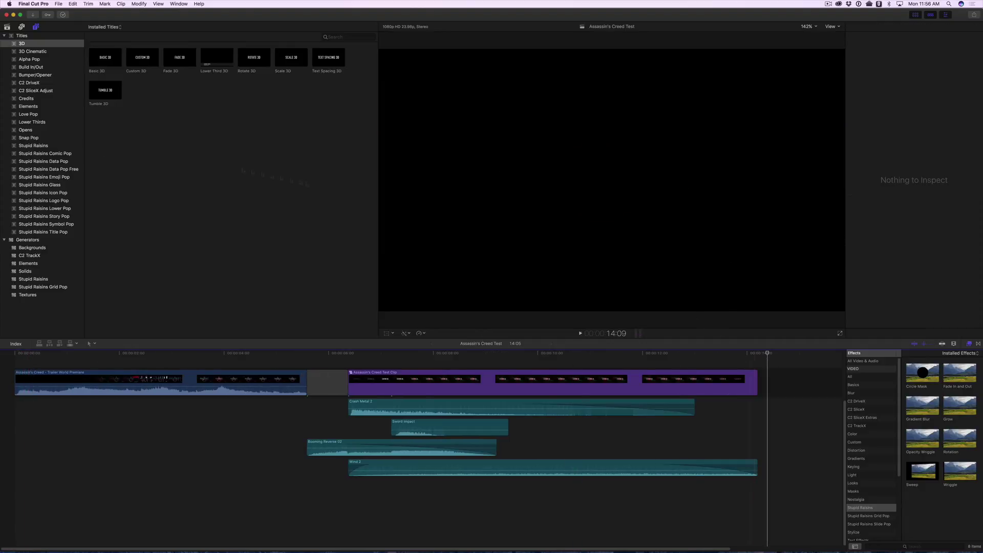
left_click(35, 271)
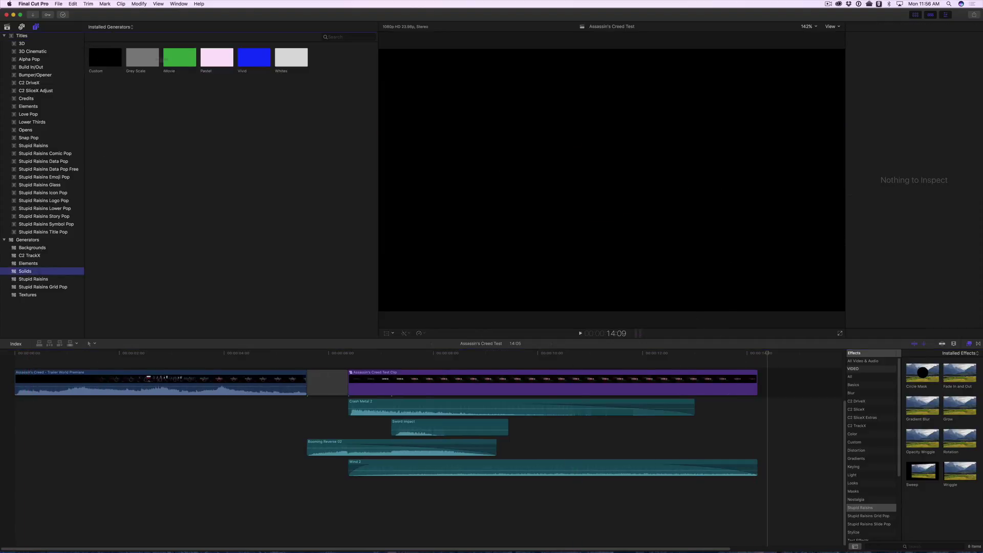
left_click(119, 60)
key("e")
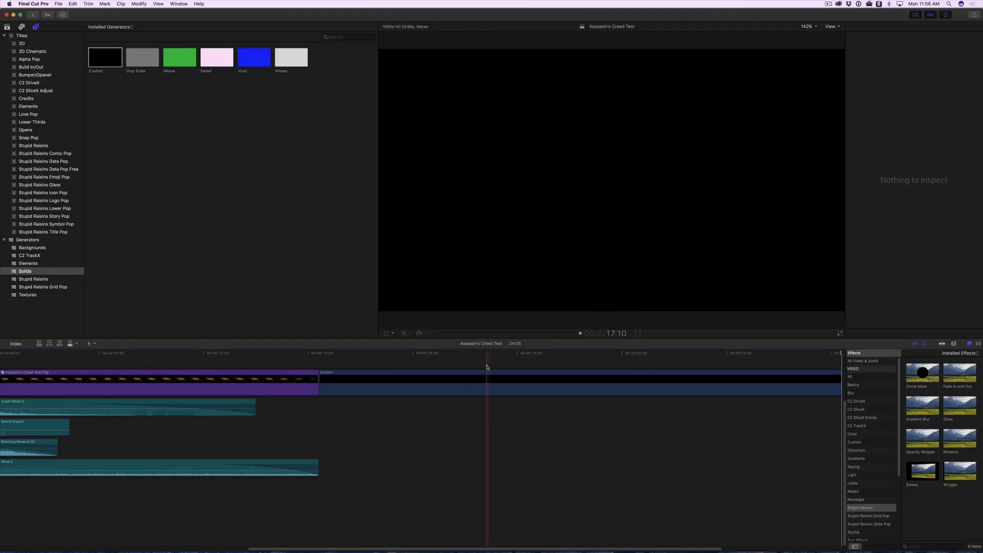
key("shift+z")
- Connect a Custom 3D title above the Custom solid in the timeline
left_click(587, 354)
left_click(587, 355)
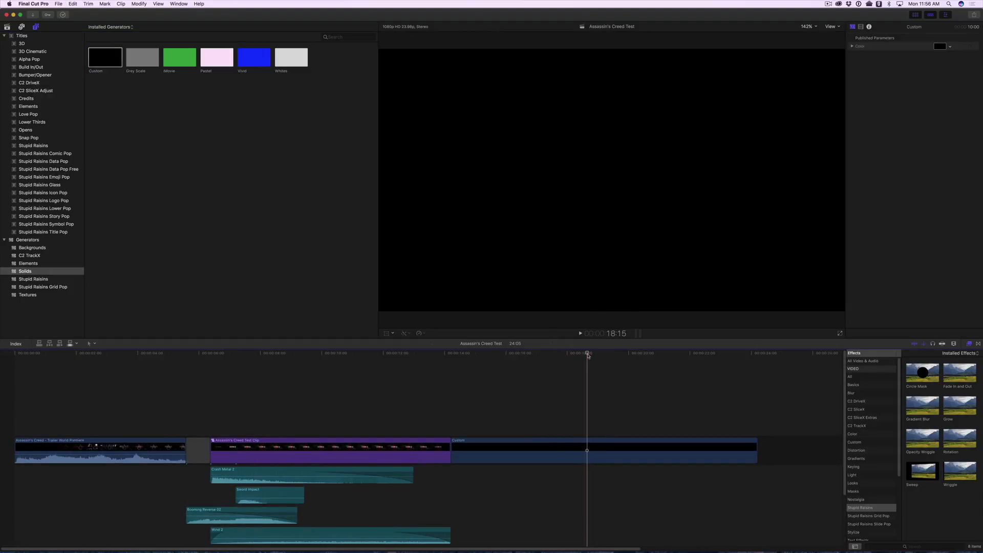
left_click(22, 45)
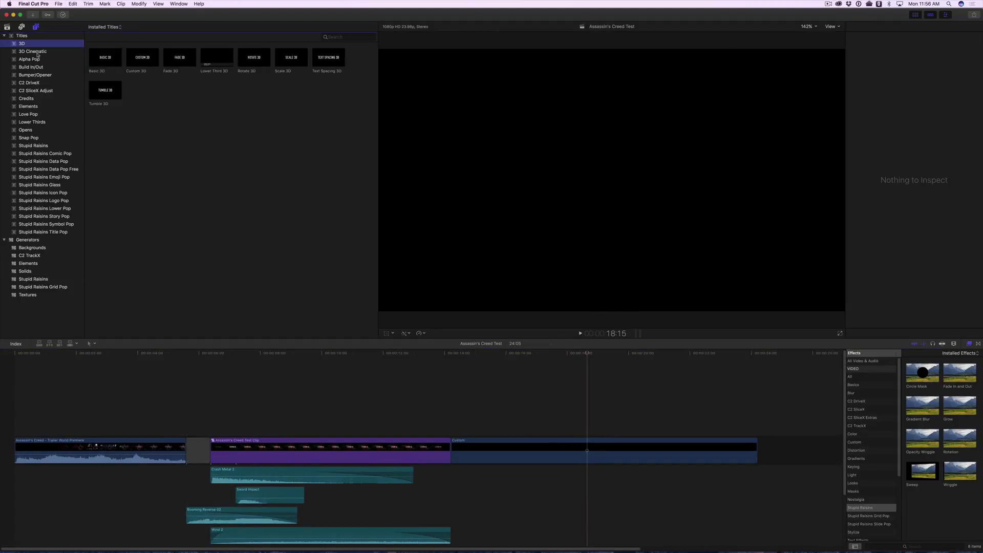
left_click(146, 60)
left_click_drag(147, 60, 585, 432)
- Set the Custom 3D title's duration to 7:00 and move it earlier over the solid
key("ctrl+d")
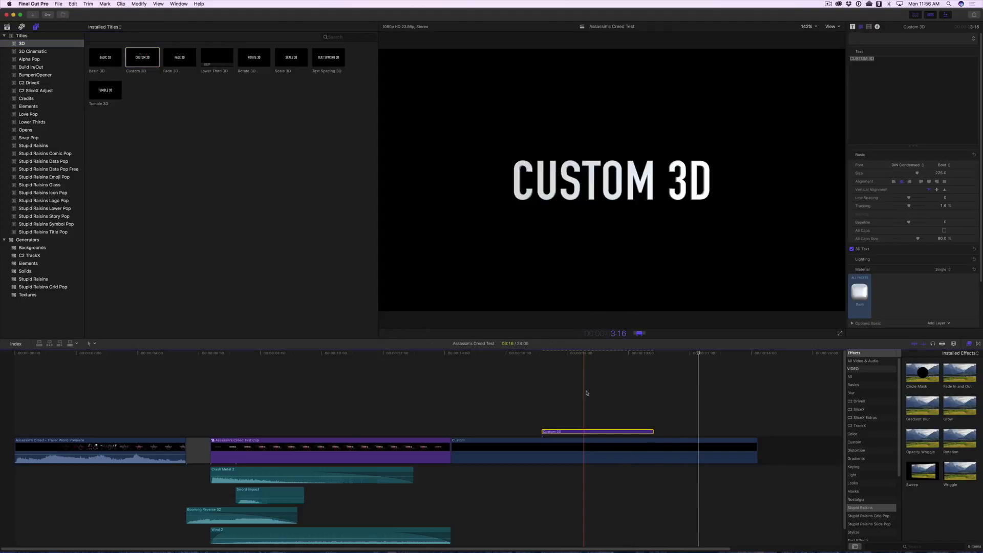
type("700")
key("Return")
left_click_drag(633, 431, 593, 433)
- Replace the placeholder text of the Custom 3D title with "Assassin$"
left_click(590, 409)
left_click(894, 60)
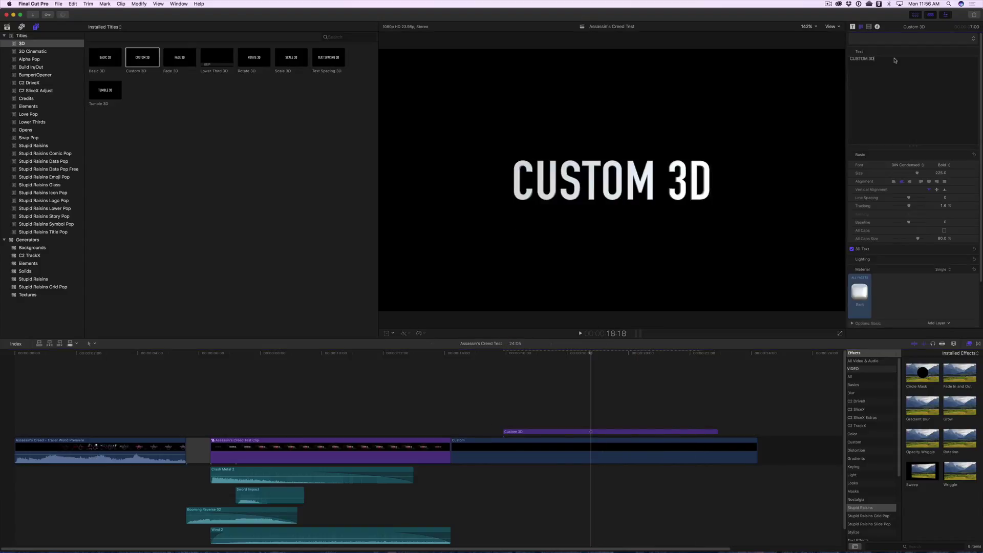
key("super+a")
type("Assassin")
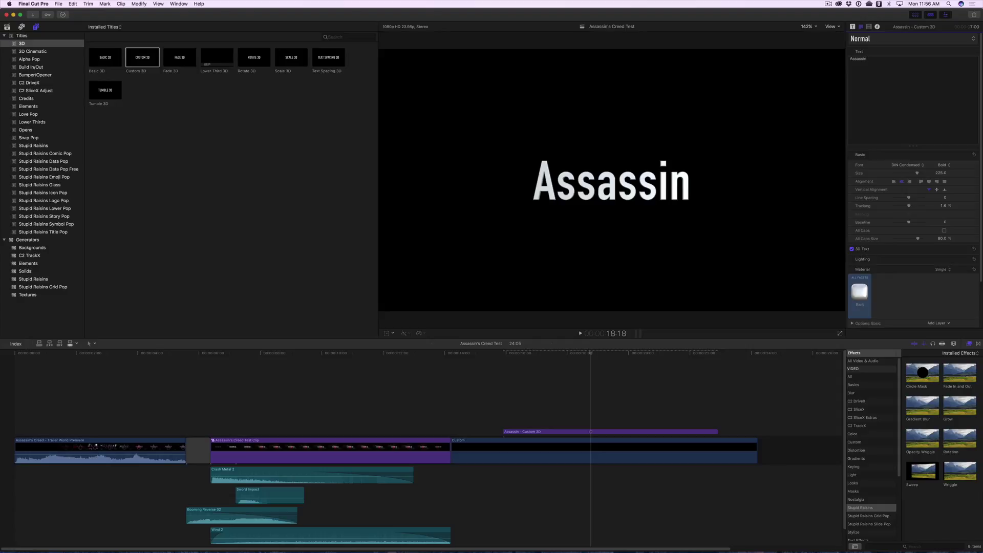
type("$")
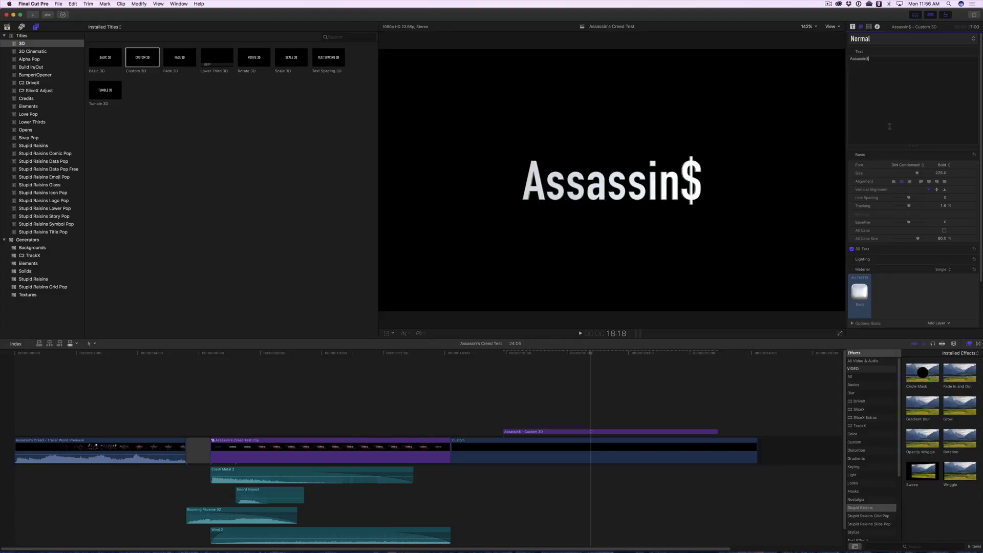
- Change the title's font to Assassin$
left_click(911, 165)
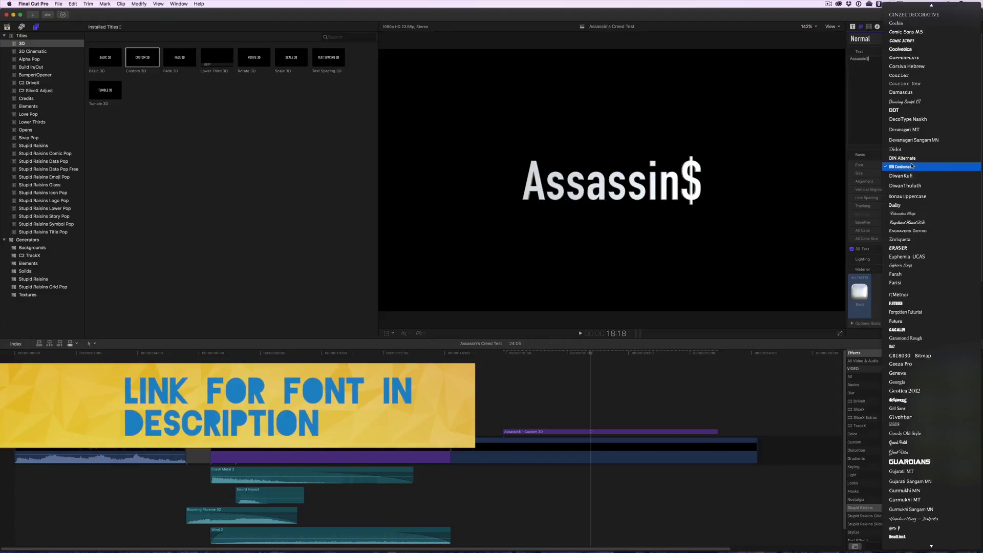
type("pe")
scroll(912, 165, "up", 15)
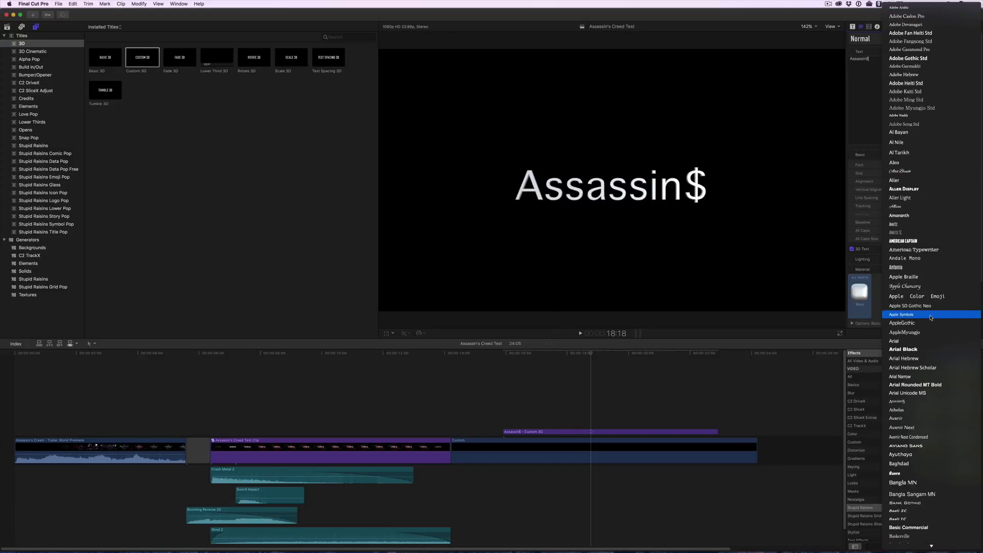
left_click(901, 401)
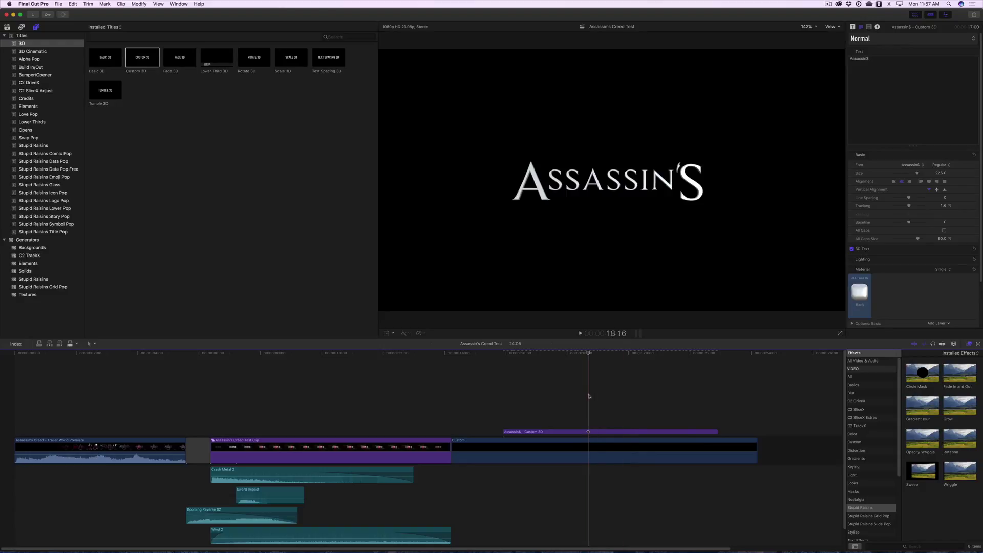
- Place the trailer clip beneath the title as a reference, and move the title up onto the trailer's "Assassin's" lettering at 14:20
left_click_drag(116, 441, 445, 402)
left_click(470, 354)
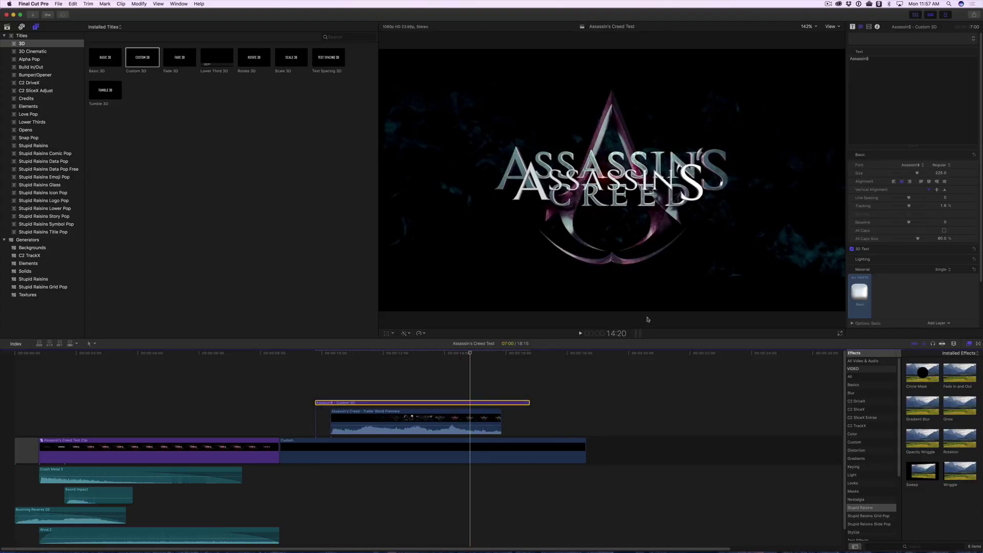
left_click_drag(643, 179, 642, 162)
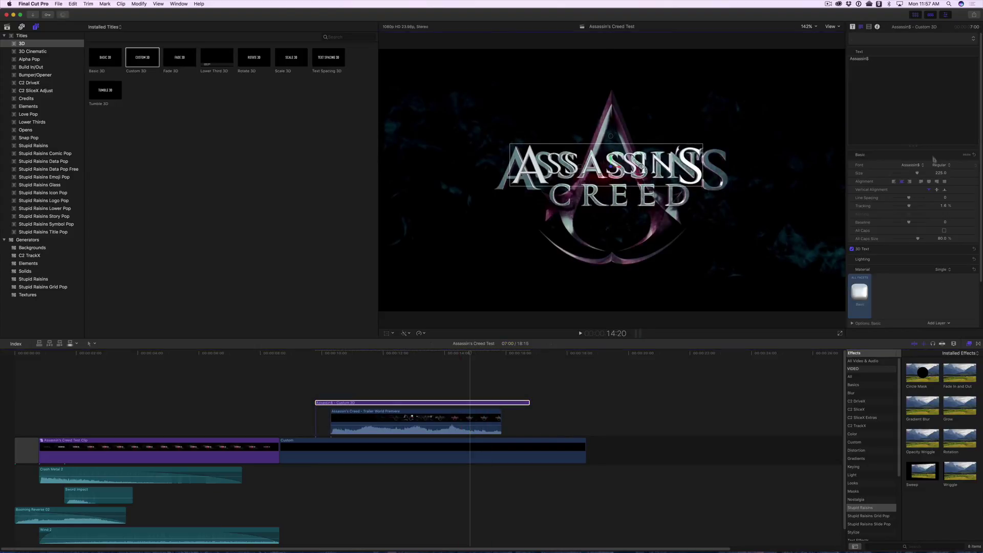
- Enlarge the title text to size 271 and reposition it over the reference lettering
left_click_drag(940, 174, 940, 172)
left_click_drag(665, 163, 665, 169)
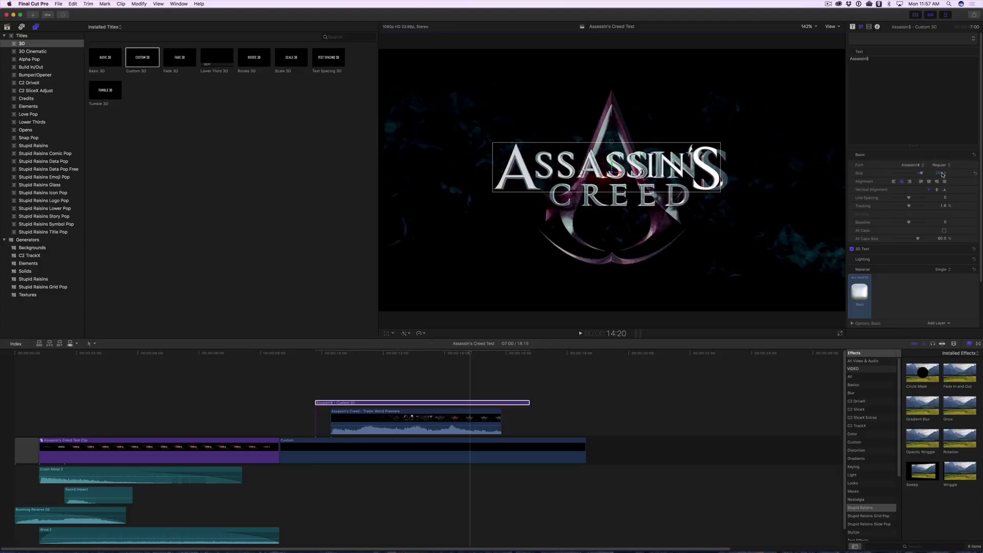
left_click_drag(942, 175, 944, 175)
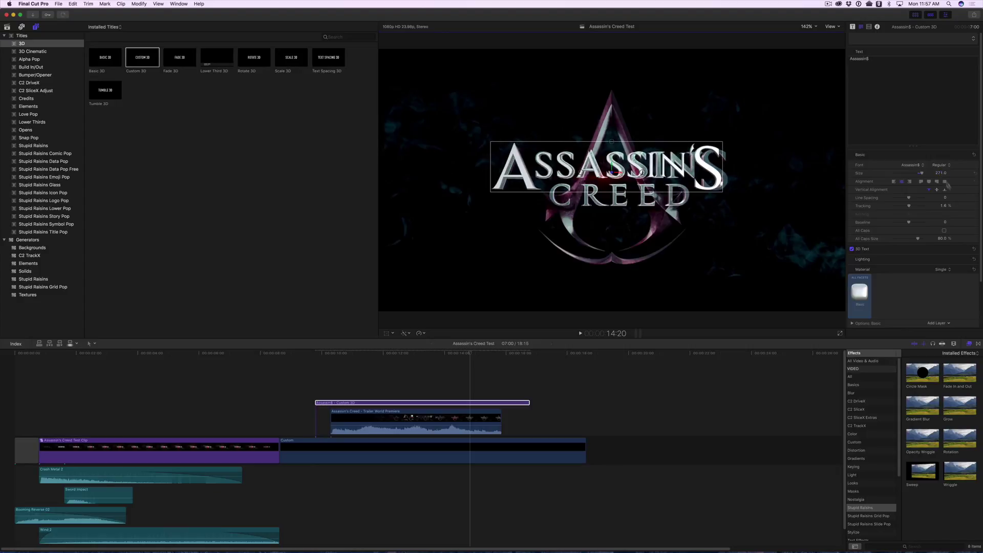
- Set the title's tracking to 3% and align the text over the reference "Assassin's" lettering
left_click(943, 205)
key("Return")
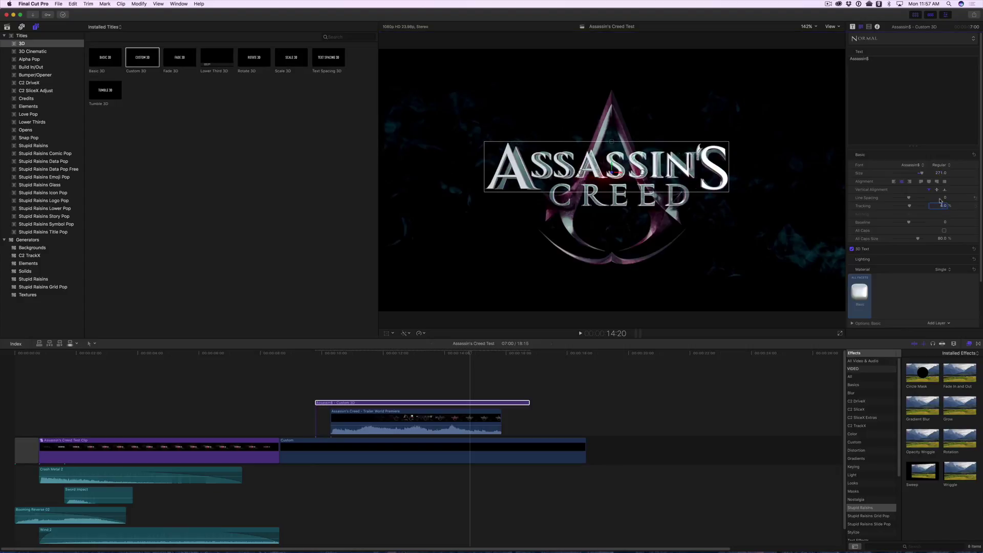
left_click_drag(684, 175, 688, 173)
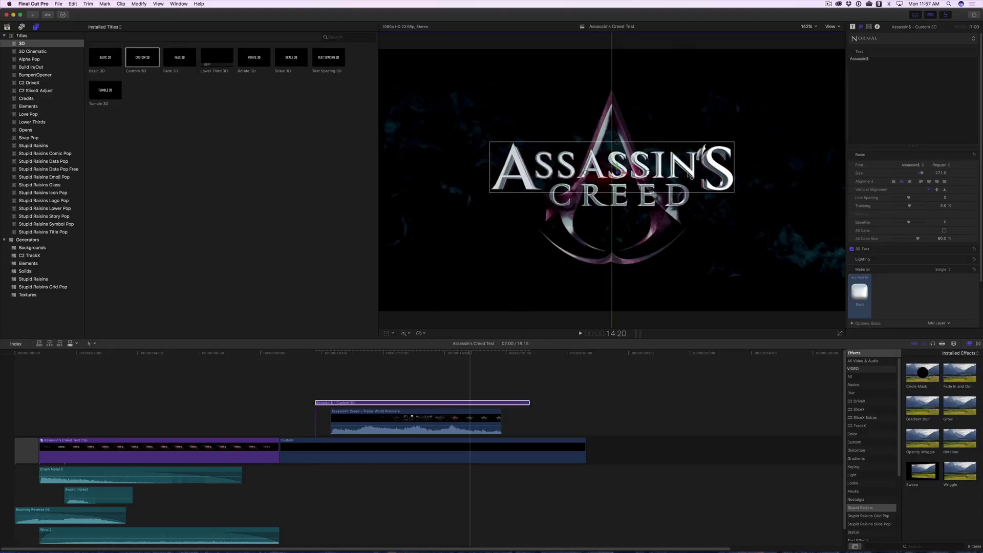
left_click(943, 205)
type("3")
key("Return")
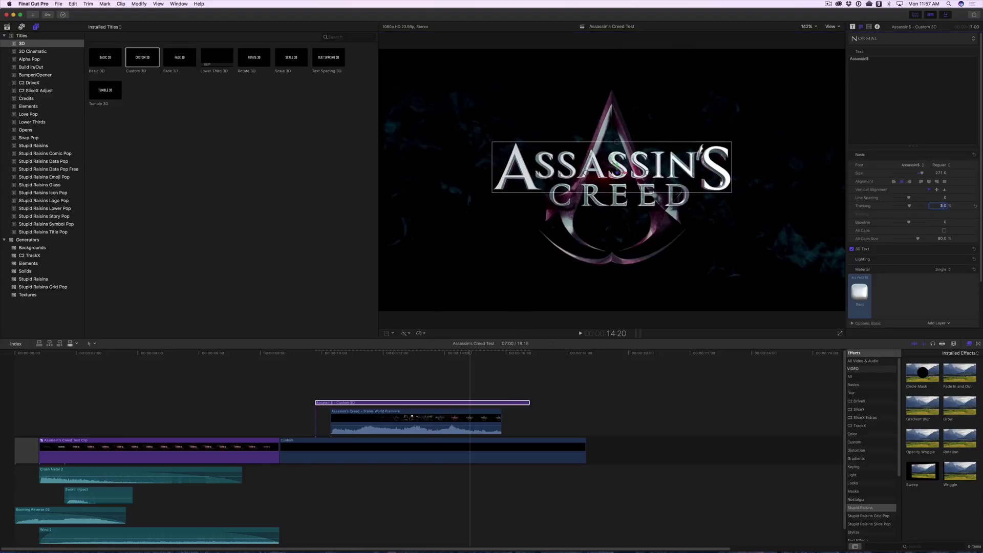
left_click_drag(620, 174, 620, 173)
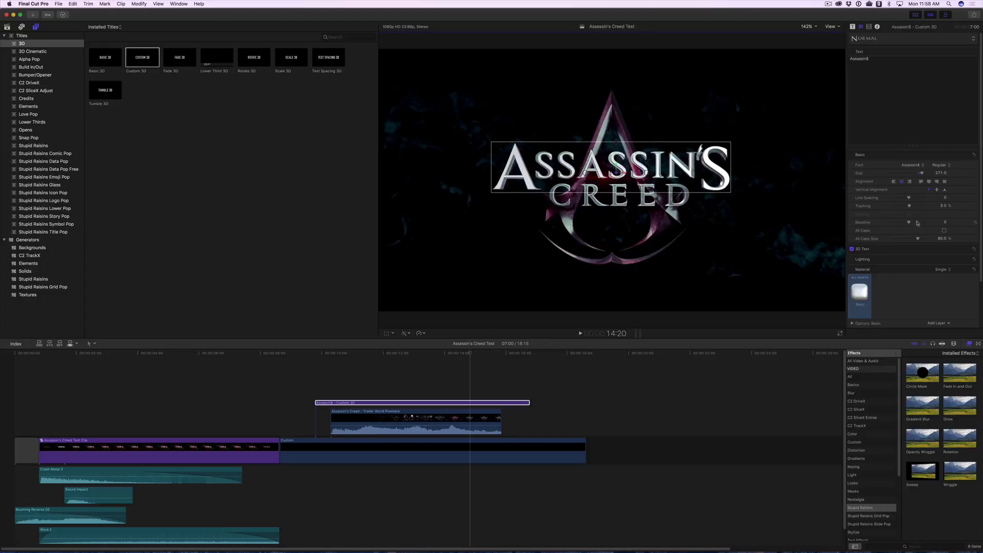
- Set the title's 3D text depth to 20 and its weight to 0.25
left_click(960, 249)
scroll(949, 212, "down", 2)
left_click(943, 213)
type("20")
key("Return")
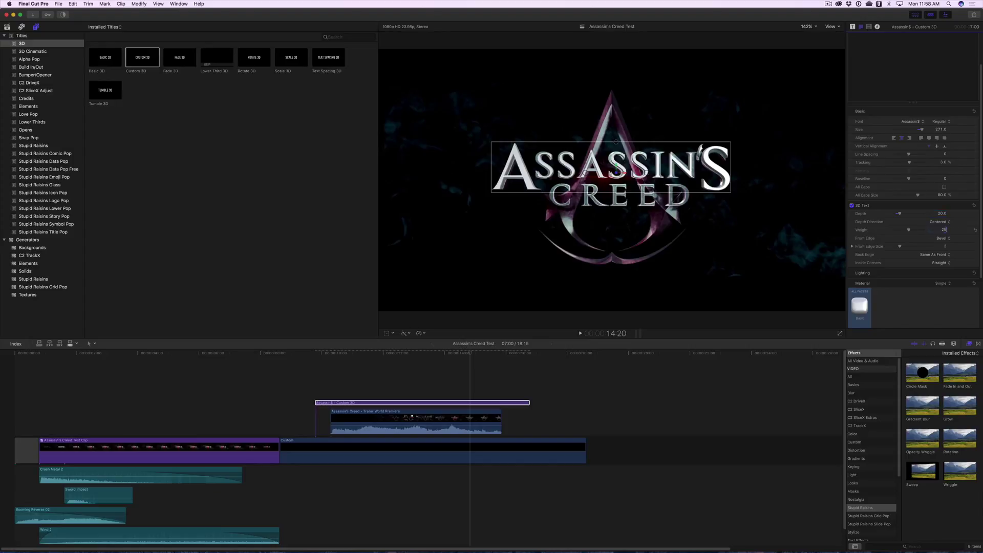
type("25")
key("Return")
- Change the 3D text's front edge to Round with a front edge size of 1
left_click(948, 238)
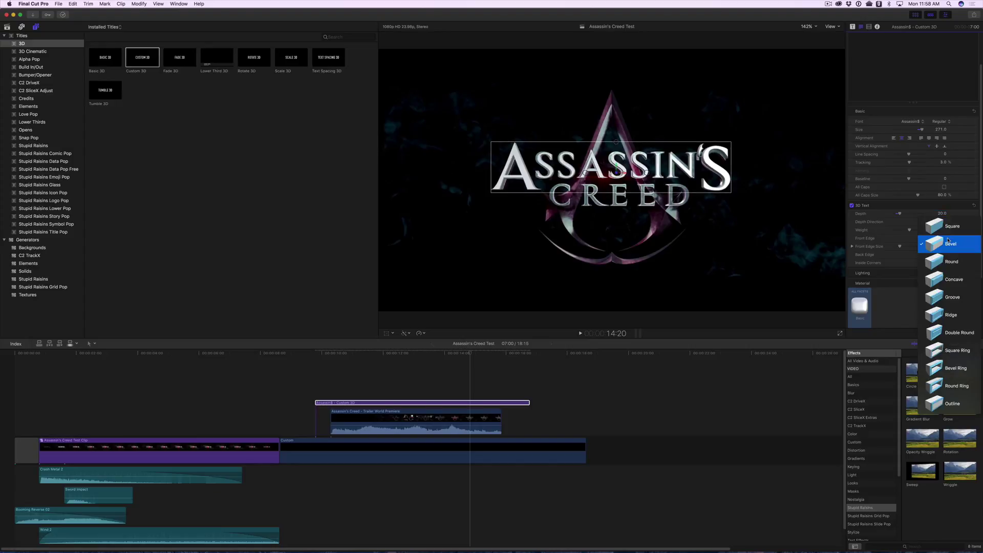
left_click(946, 250)
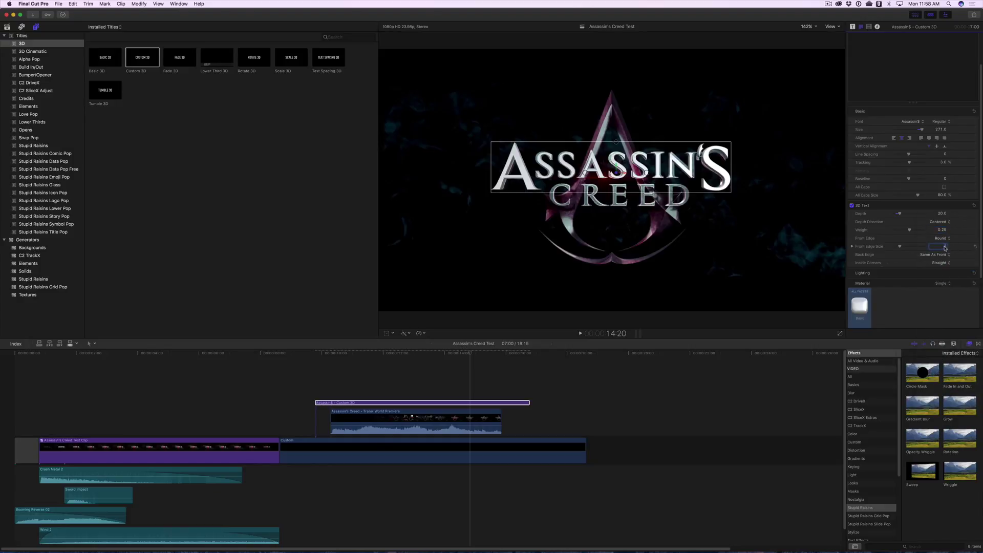
type("2")
key("Return")
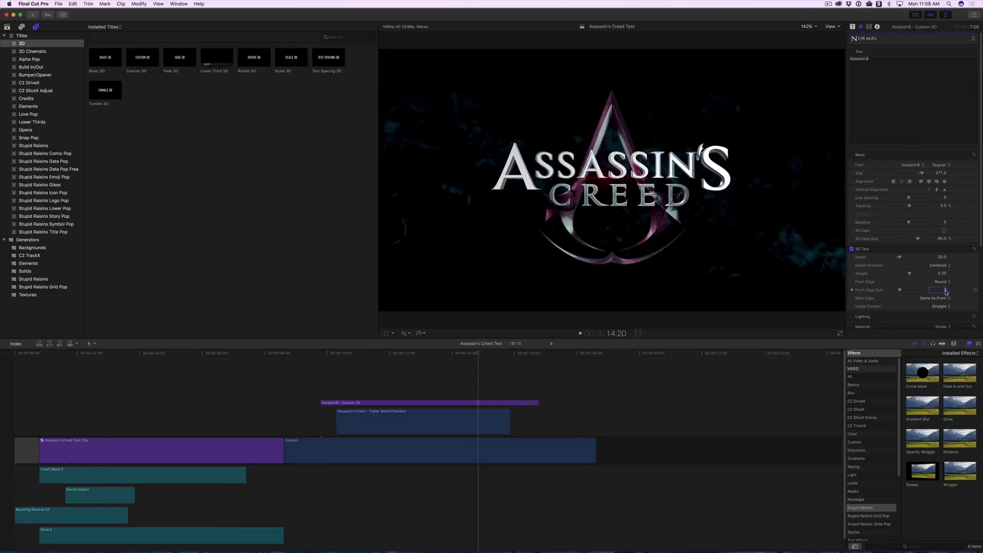
type("1")
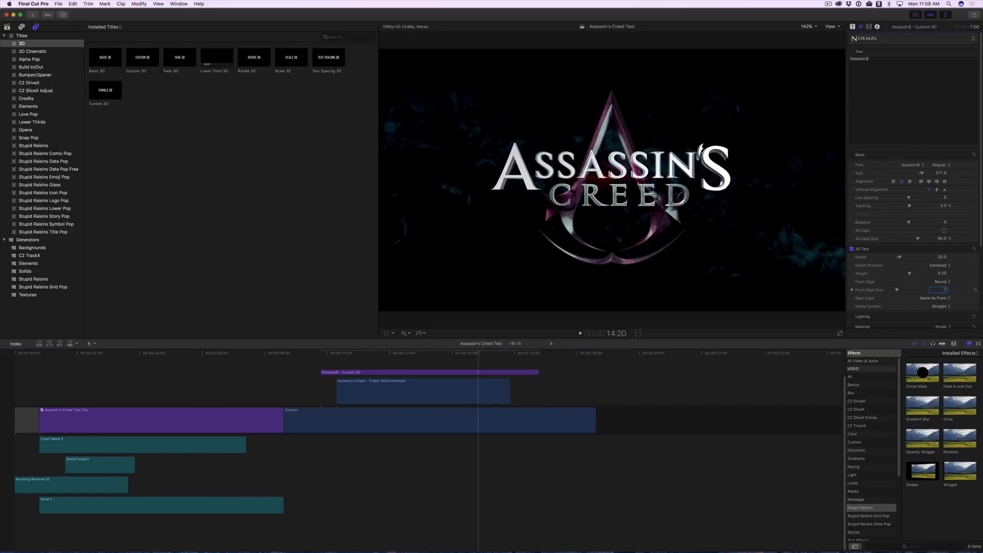
- Set the 3D text's inside corners to Round and reduce the front edge size to 0
left_click(943, 306)
left_click(941, 316)
scroll(906, 273, "down", 2)
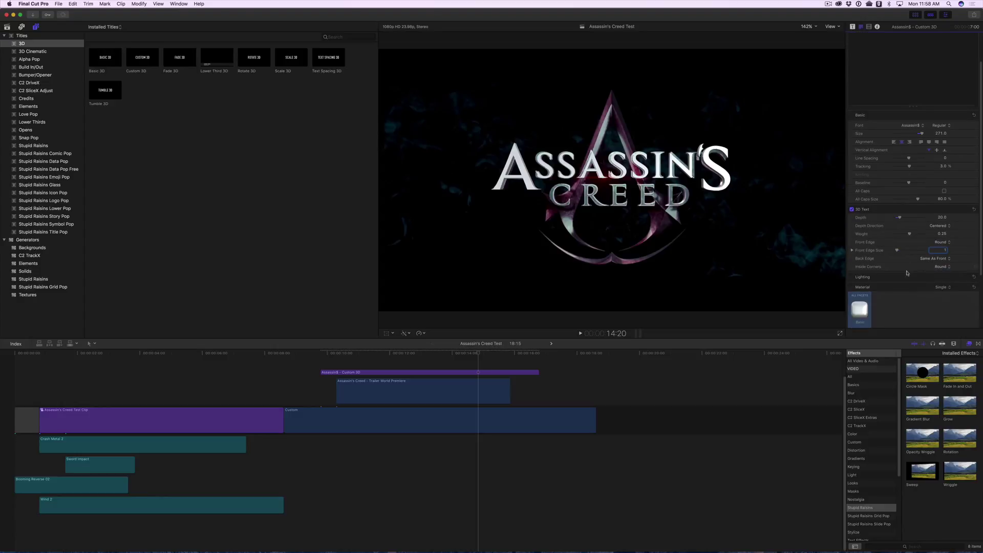
left_click(965, 277)
type("0")
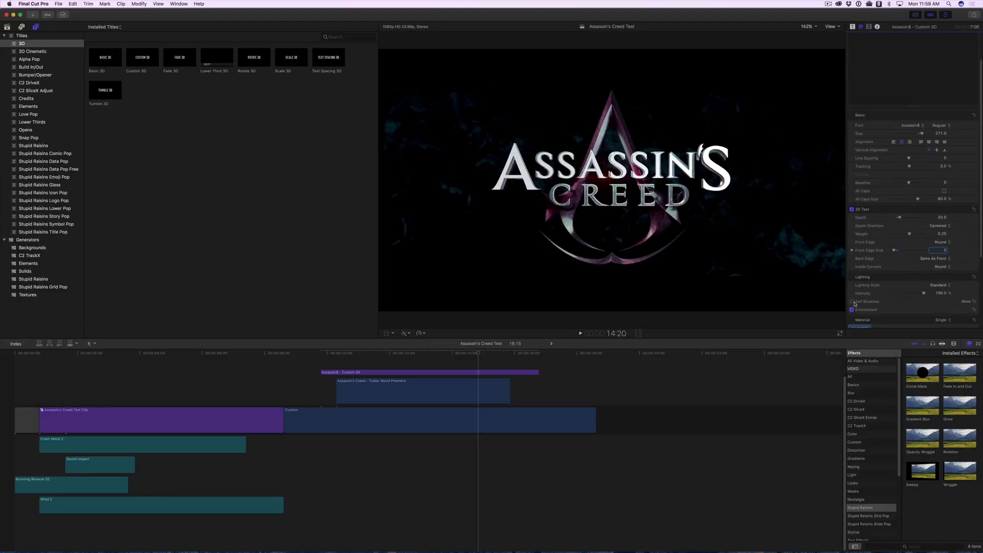
- Enable self shadows in the title's lighting and set the environment type to Soft Box Above
left_click(851, 301)
scroll(854, 303, "down", 4)
left_click(965, 222)
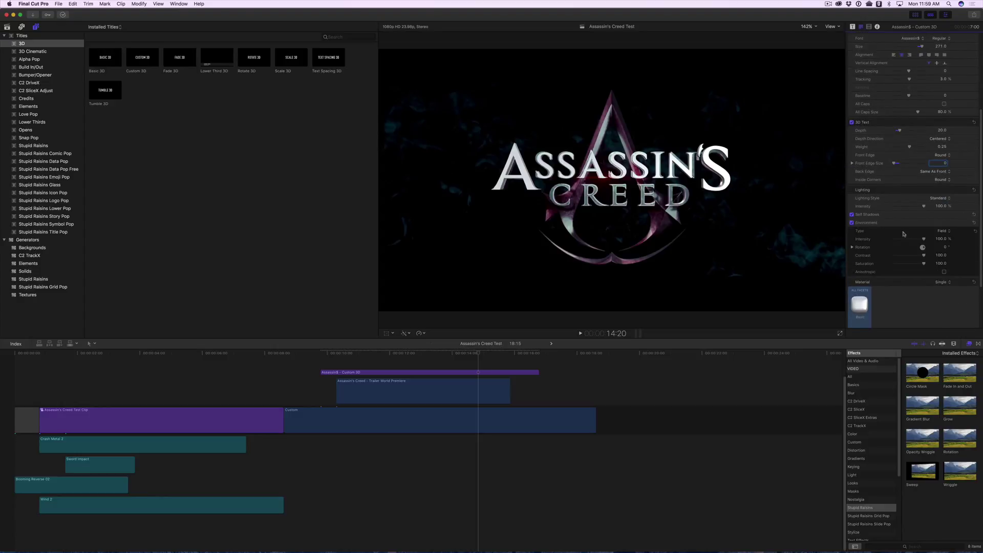
left_click(946, 231)
left_click(955, 307)
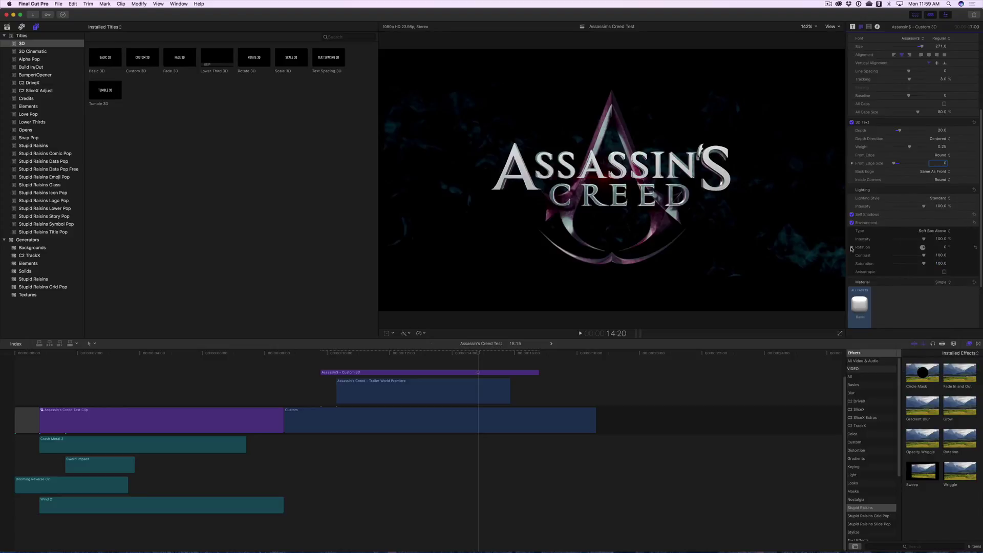
scroll(889, 247, "down", 3)
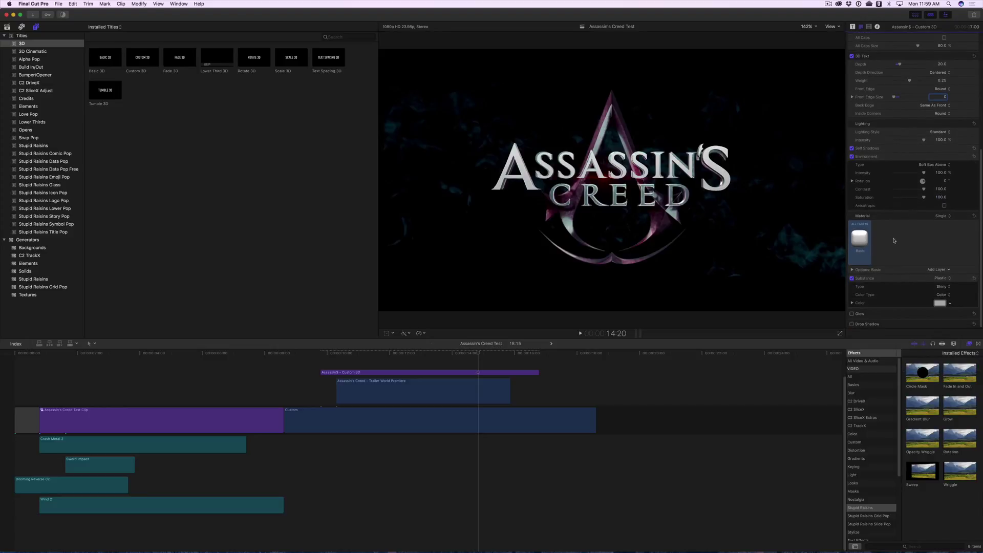
- Change the title material's substance to Metal with the Chrome type
left_click(950, 278)
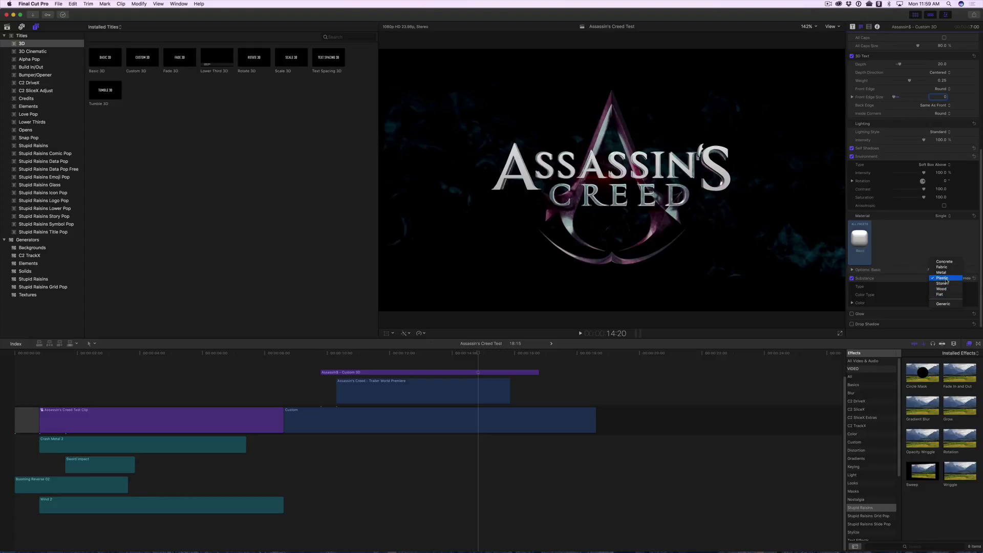
left_click(947, 272)
left_click(948, 287)
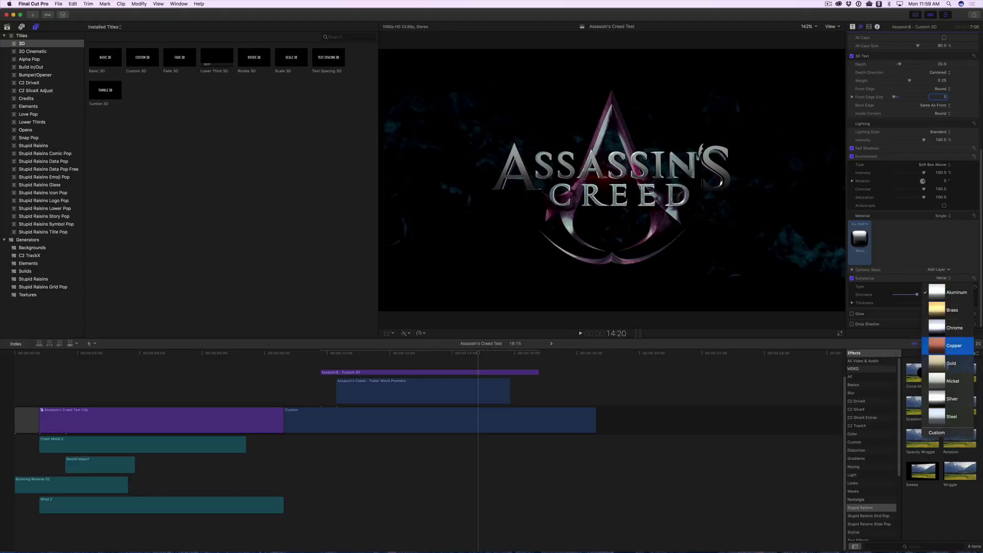
left_click(940, 299)
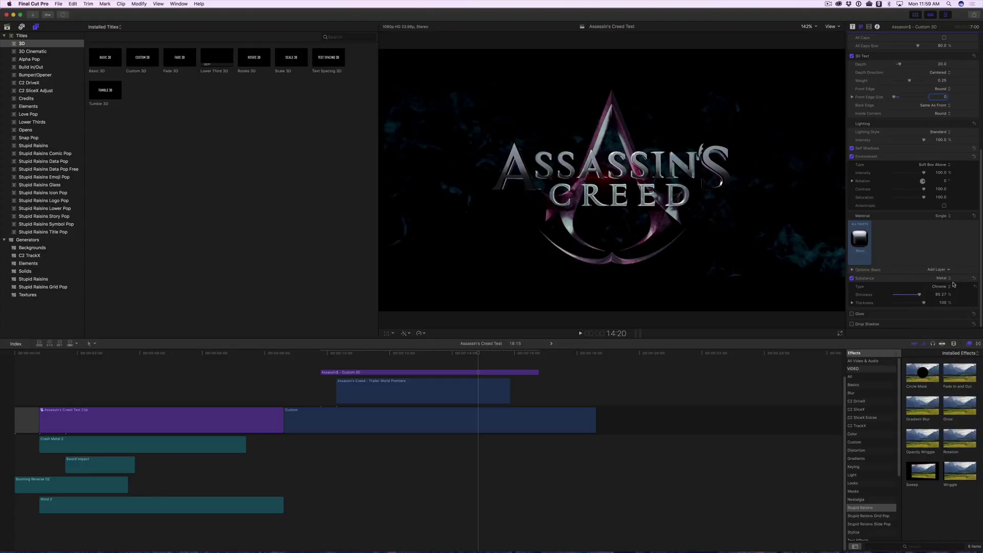
- Add a Scratches distress layer to the title's material, using Scratches 4 with a depth of 20%
left_click(938, 270)
mouse_move(942, 292)
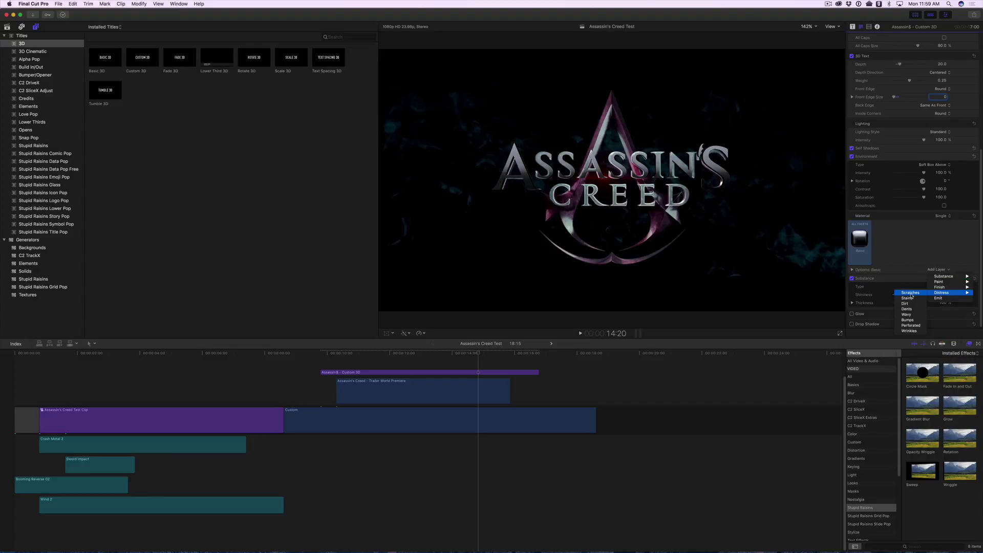
left_click(911, 293)
left_click(940, 287)
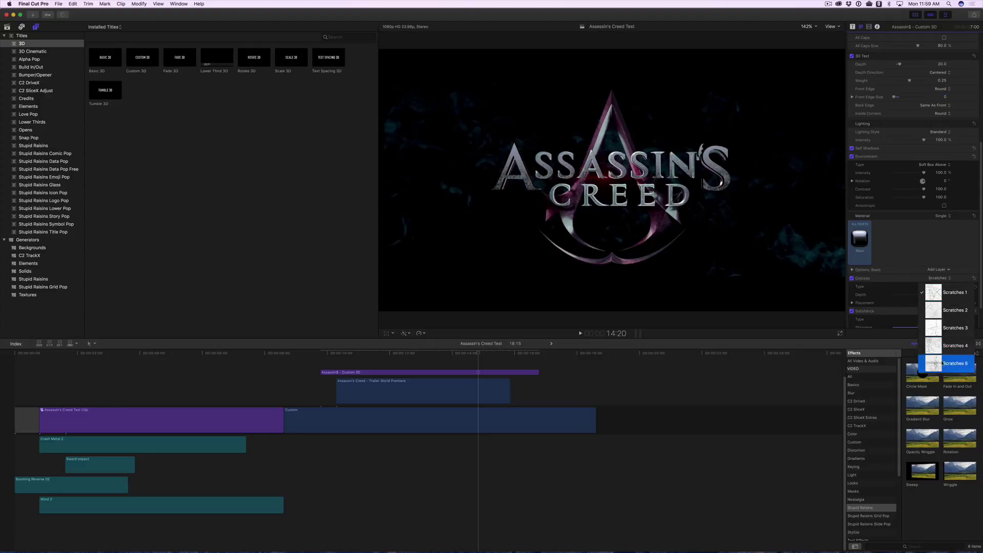
left_click(953, 346)
left_click(939, 295)
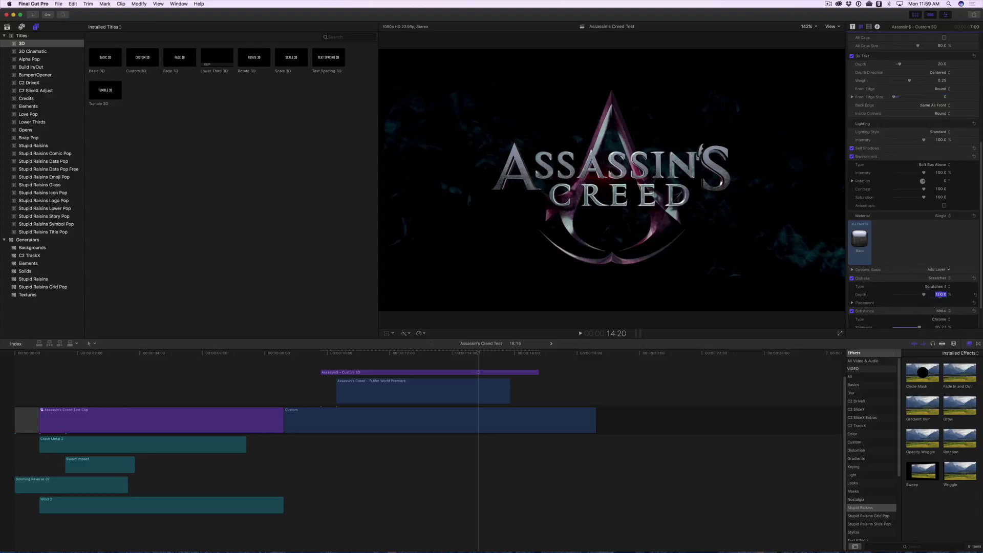
type("20")
key("Return")
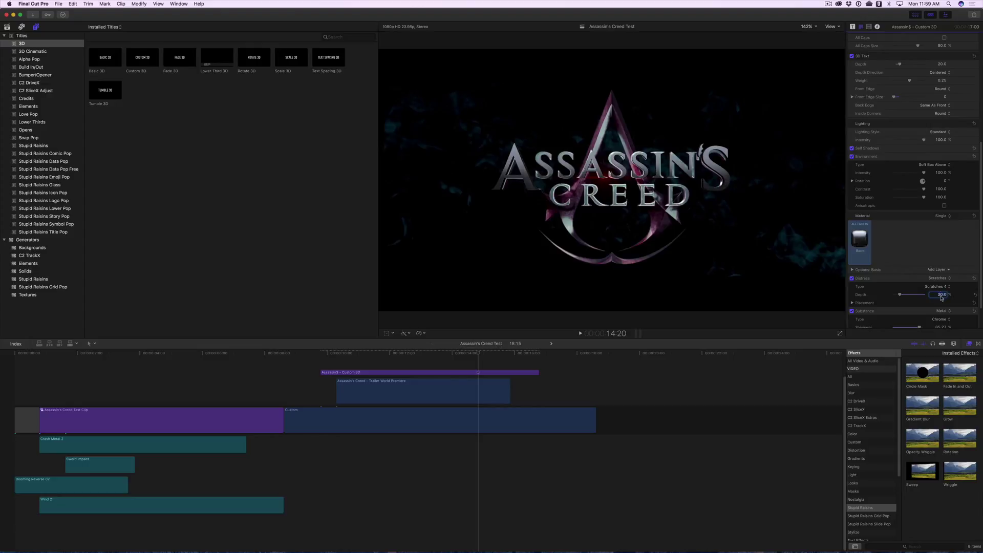
- Switch the title's material to Multiple and link the front, front edge, back edge and back facets
left_click(941, 216)
left_click(943, 221)
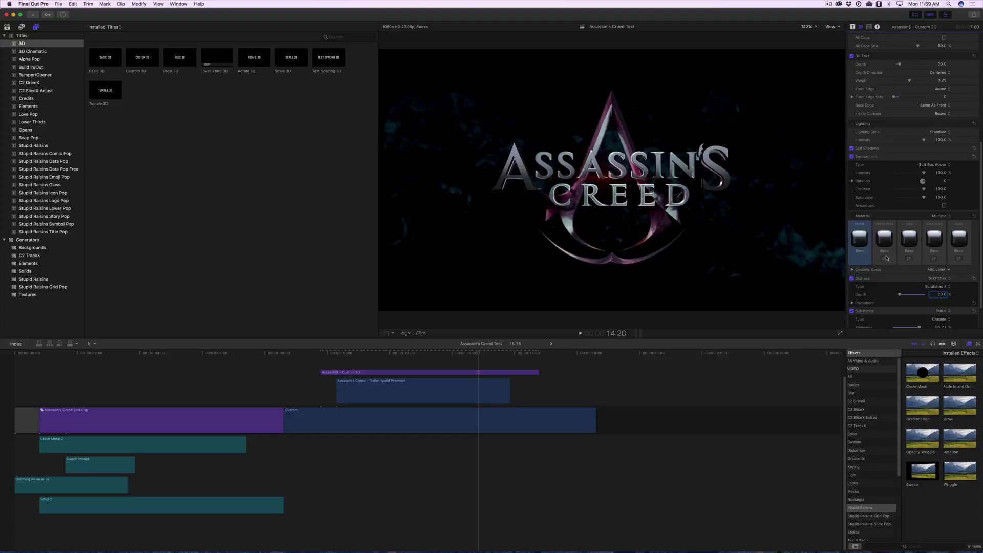
left_click(884, 259)
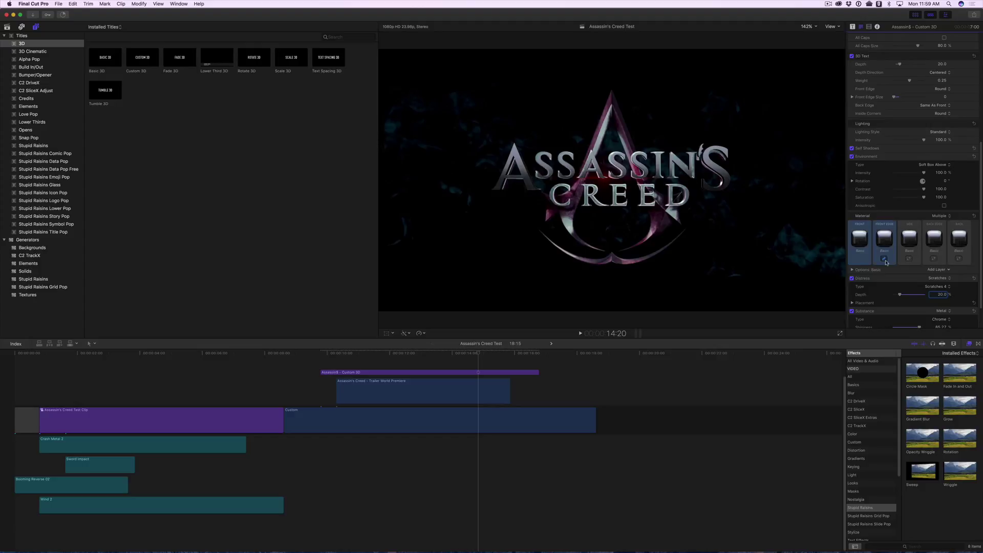
left_click(932, 259, "super")
left_click(959, 259, "super")
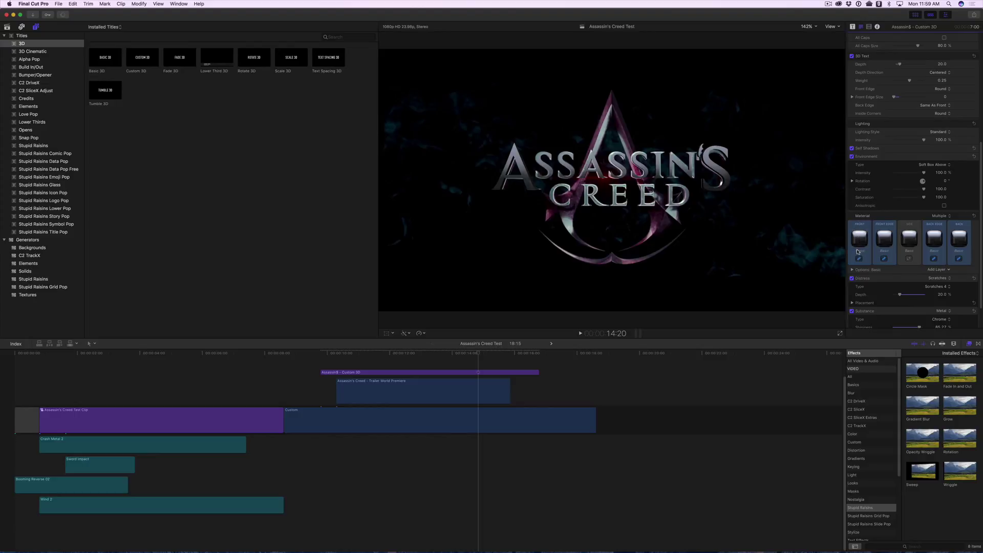
- Add a Reflective Paint layer to the material of the title's side facet only
left_click(903, 257)
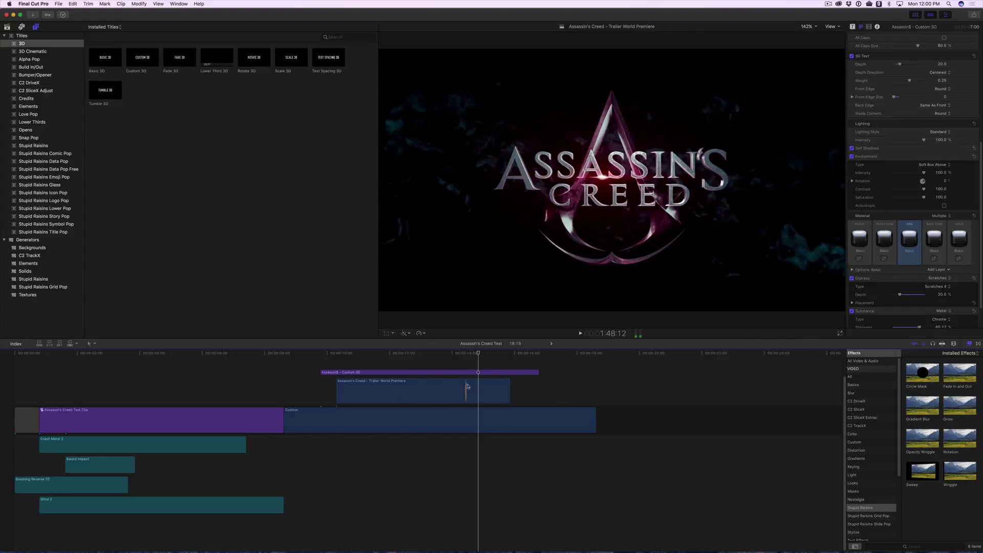
left_click(949, 270)
mouse_move(940, 282)
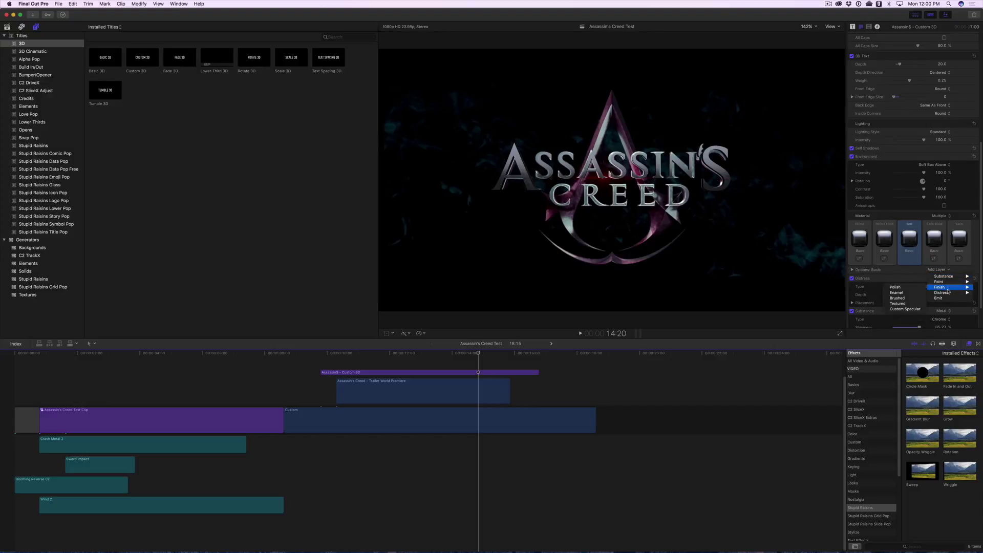
left_click(909, 298)
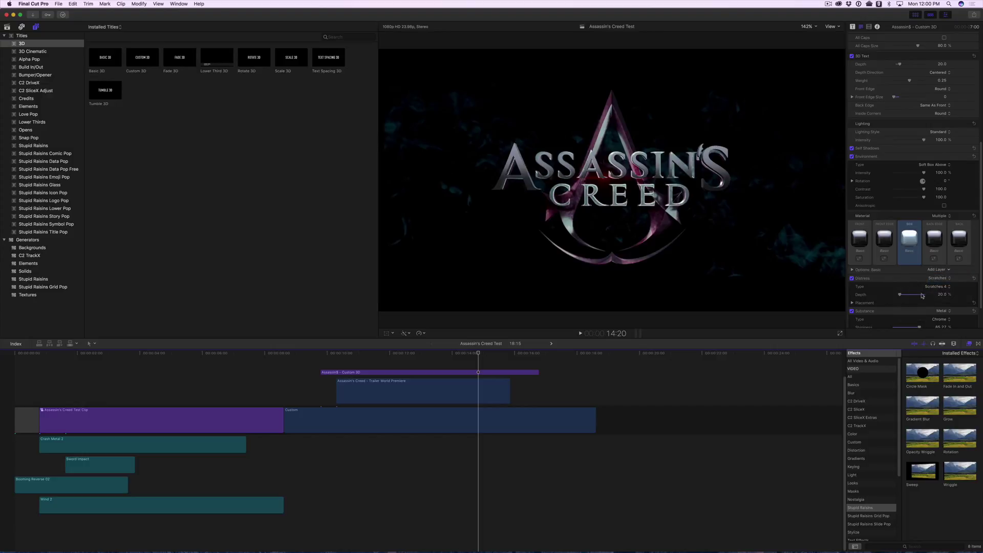
- Set the side facet's paint job to Custom and choose a dark red paint color
scroll(953, 261, "down", 2)
left_click(949, 258)
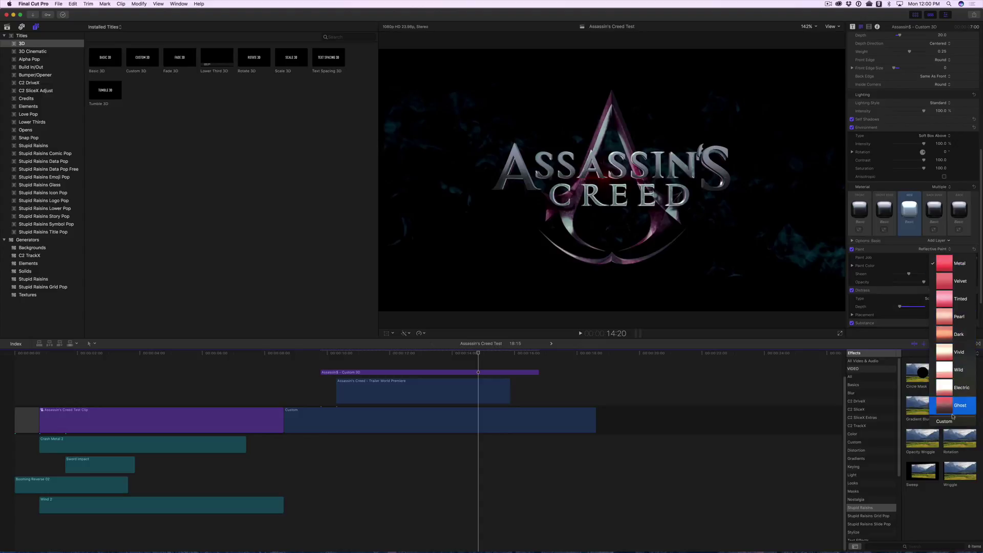
left_click(942, 264)
left_click(940, 266)
left_click(792, 278)
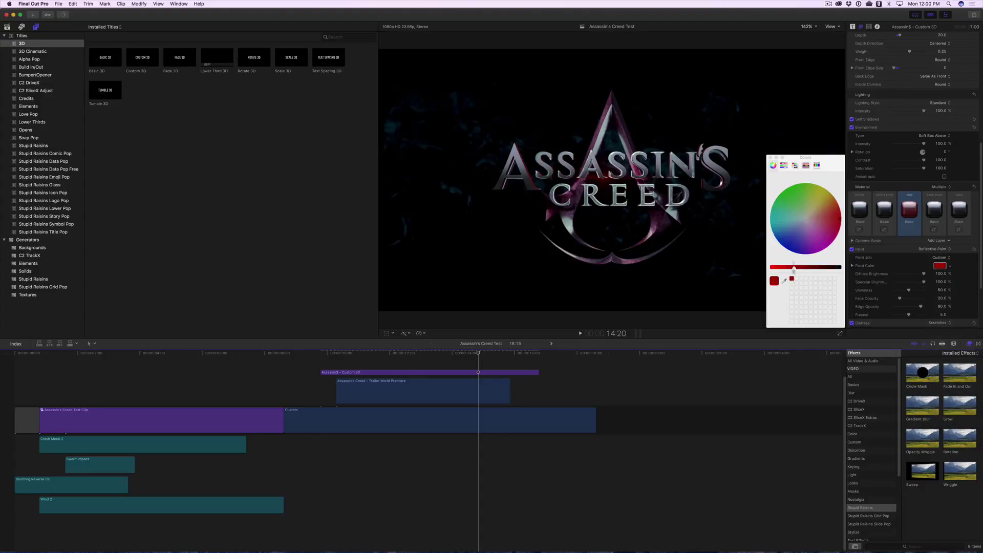
left_click(770, 158)
- Lower the side paint's diffuse and specular brightness, face opacity and shininess to make the red subtler
scroll(923, 225, "down", 3)
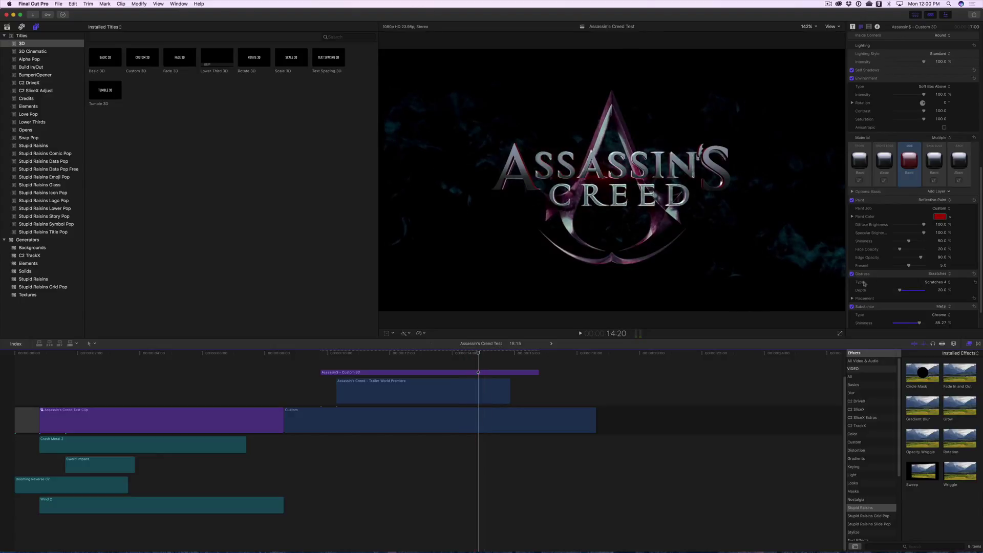
left_click_drag(927, 226, 897, 249)
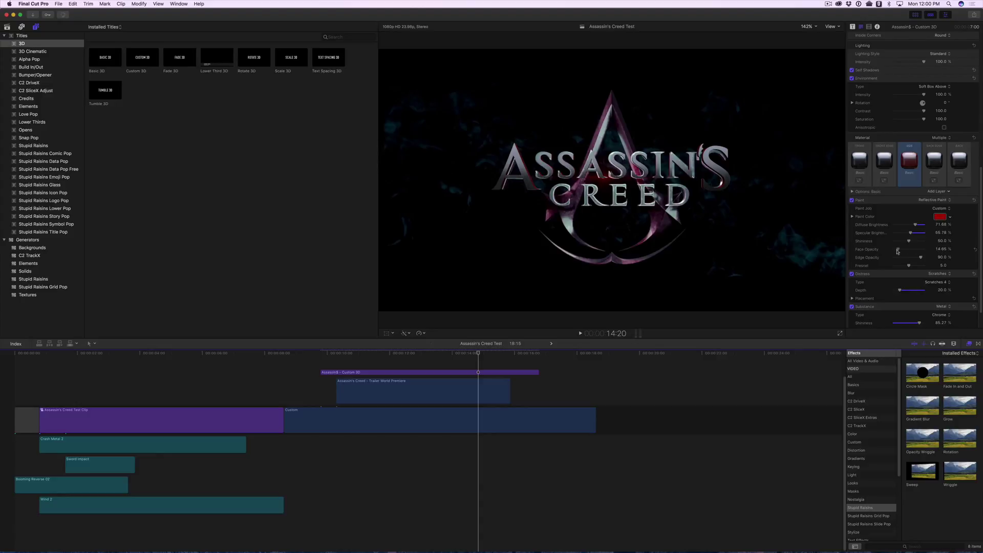
left_click(943, 249)
type("1..5")
key("Return")
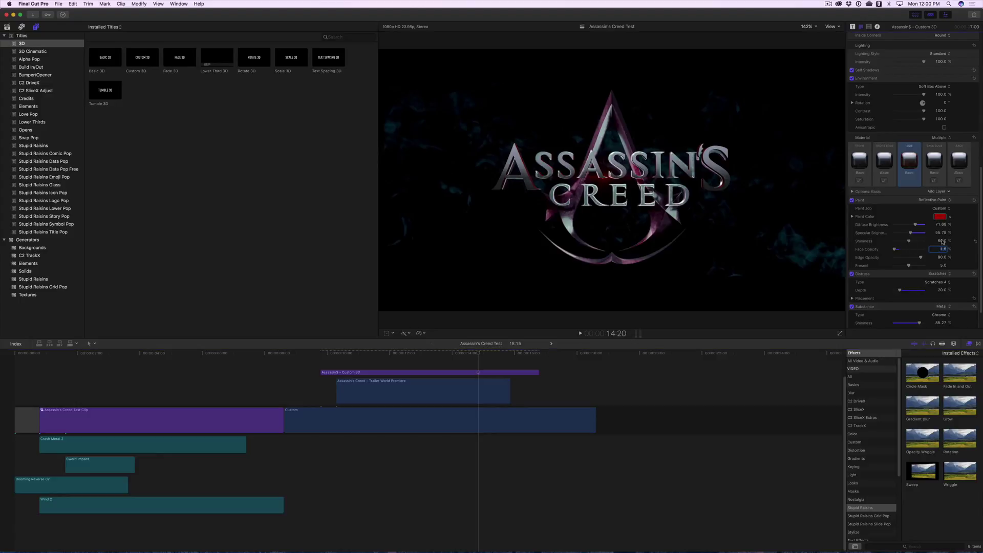
left_click_drag(909, 241, 903, 241)
- Set the title animation's spread to 100 and its speed in to Decelerate
scroll(875, 122, "up", 5)
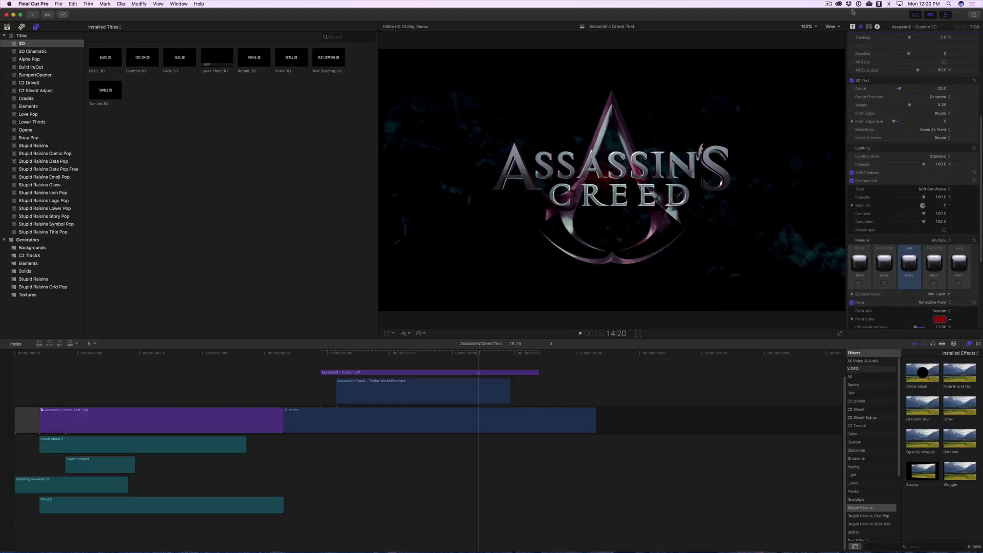
left_click(851, 27)
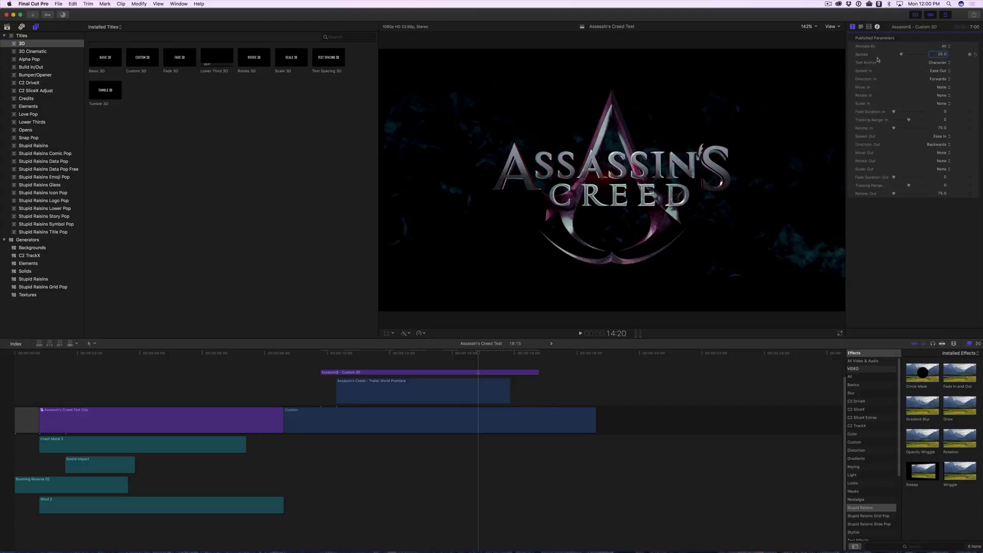
left_click_drag(902, 56, 931, 56)
left_click(938, 70)
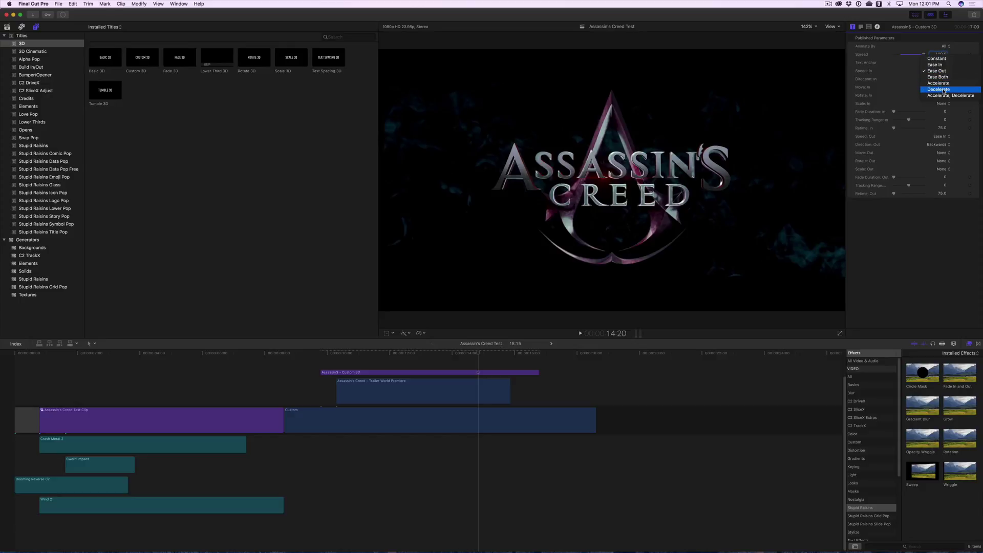
left_click(943, 91)
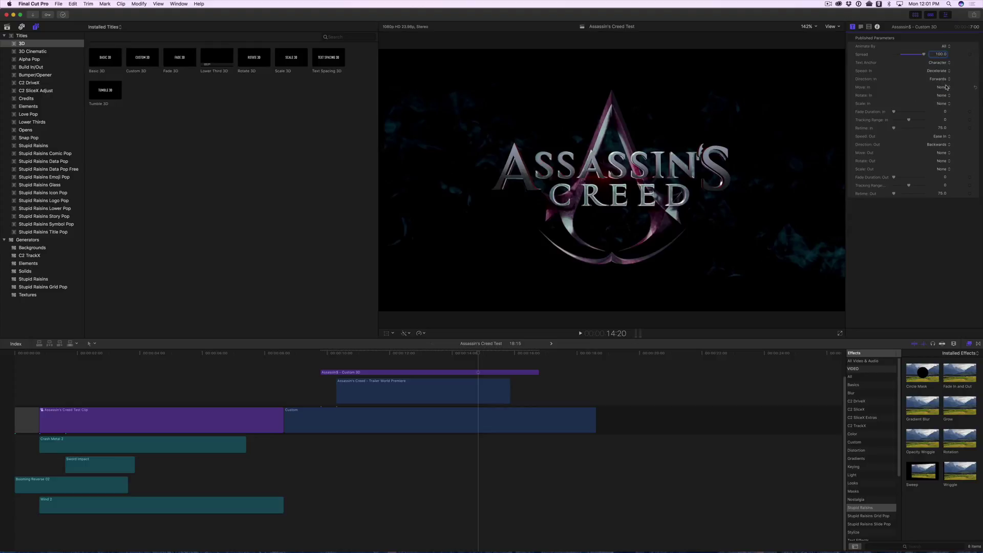
- Set the title's move in animation to Zoom Down and its rotate in animation to Left
left_click(947, 87)
left_click(944, 123)
left_click(946, 95)
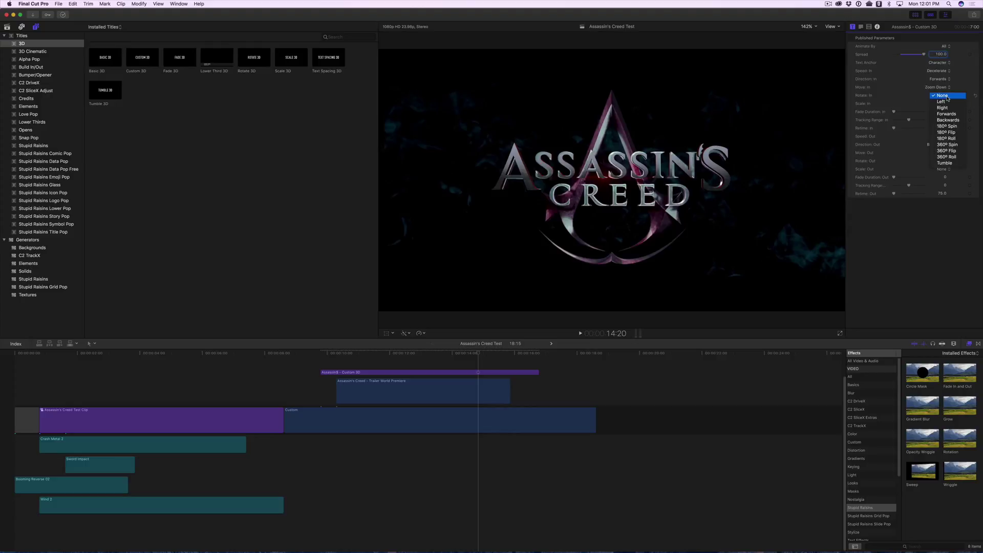
left_click(946, 102)
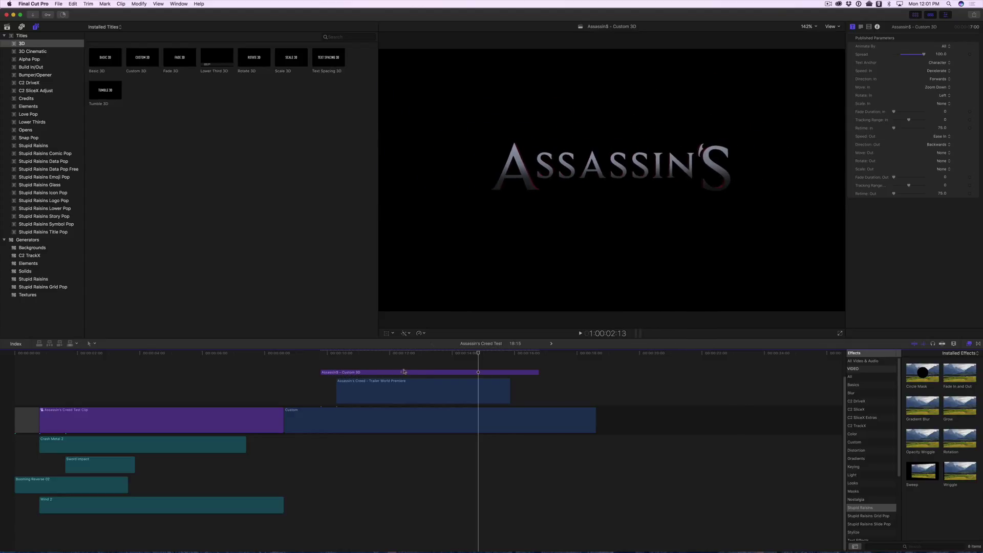
- Duplicate the Assassin's title clip on the timeline and change the text of one copy to "creed"
left_click(481, 352)
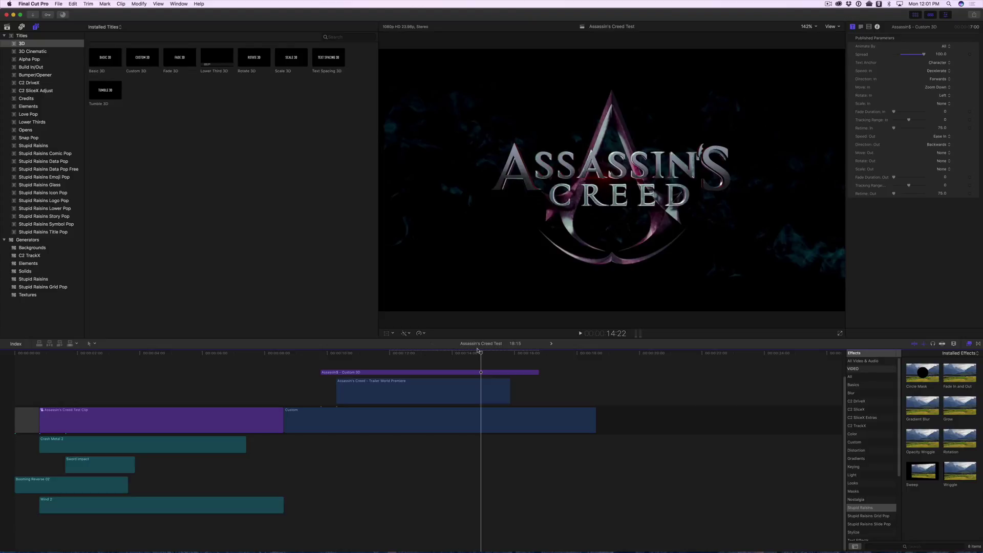
left_click_drag(453, 371, 453, 372)
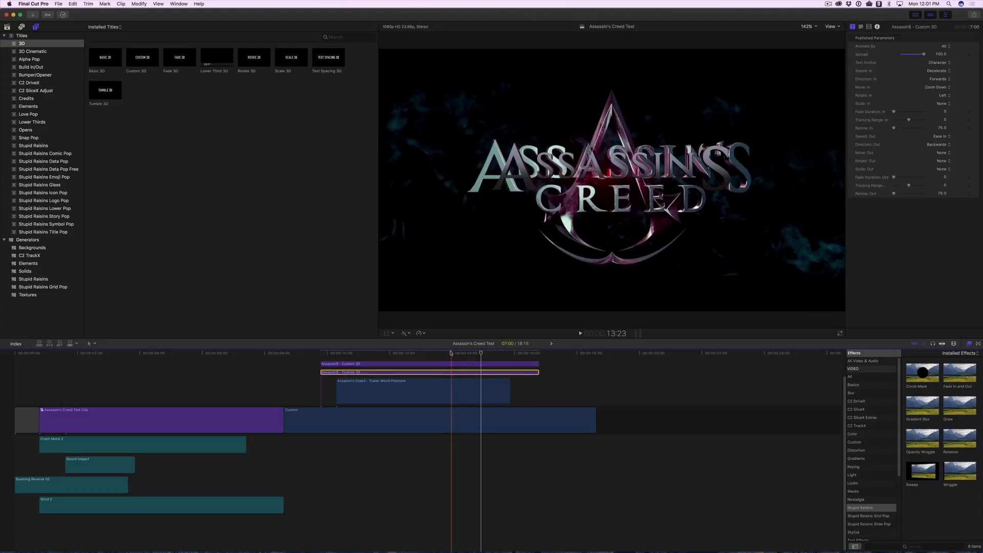
left_click(860, 27)
triple_click(874, 58)
type("cr")
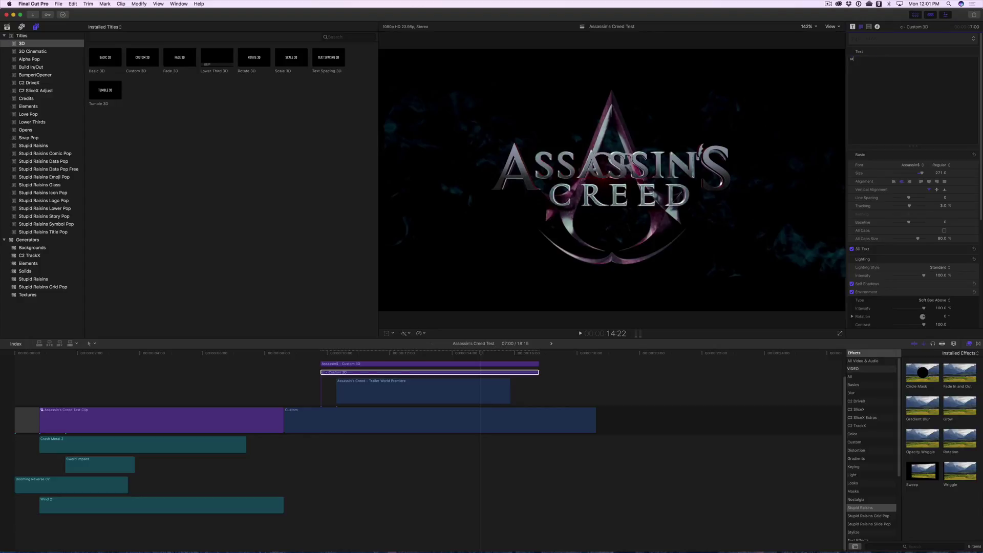
type("reed")
- Fit the creed title over the reference word CREED, with tracking at 10% and size at about 233
left_click_drag(618, 170, 620, 197)
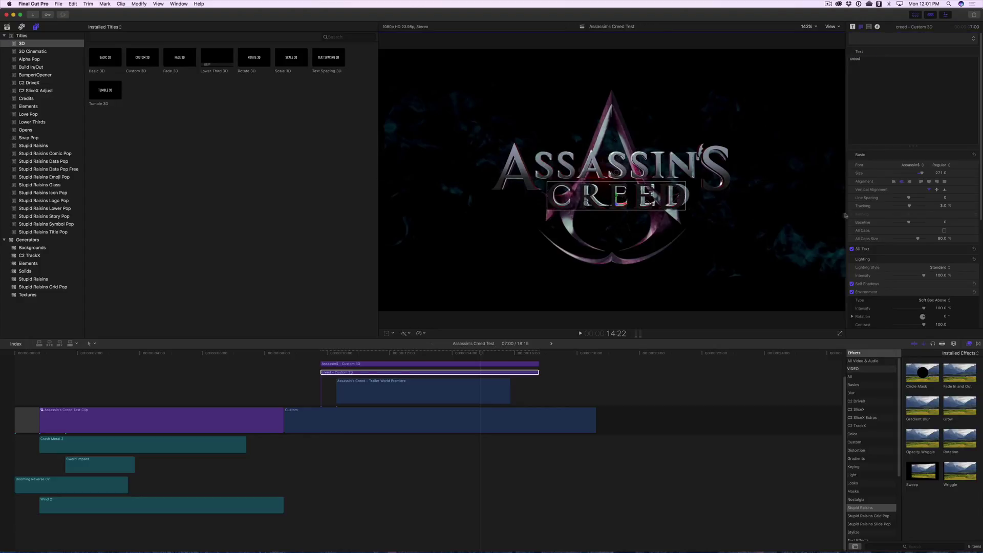
left_click(946, 207)
type("10")
key("Return")
left_click_drag(940, 173, 939, 173)
left_click_drag(617, 196, 616, 192)
left_click_drag(939, 174, 936, 174)
left_click_drag(618, 195, 617, 191)
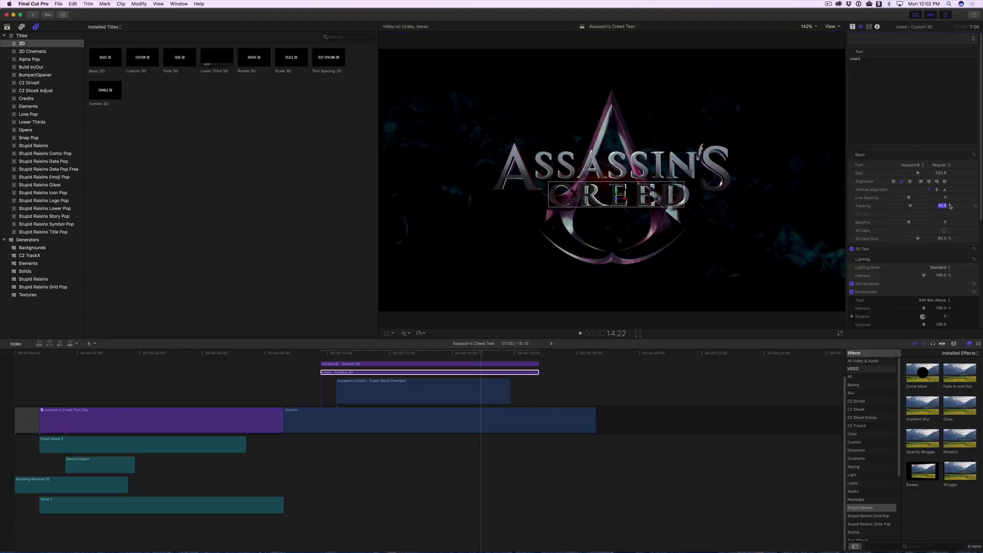
- Try tracking values of 20%, 15% and 13% on the creed title, settle on 11% and realign it with the reference word
left_click(944, 206)
type("20")
key("Return")
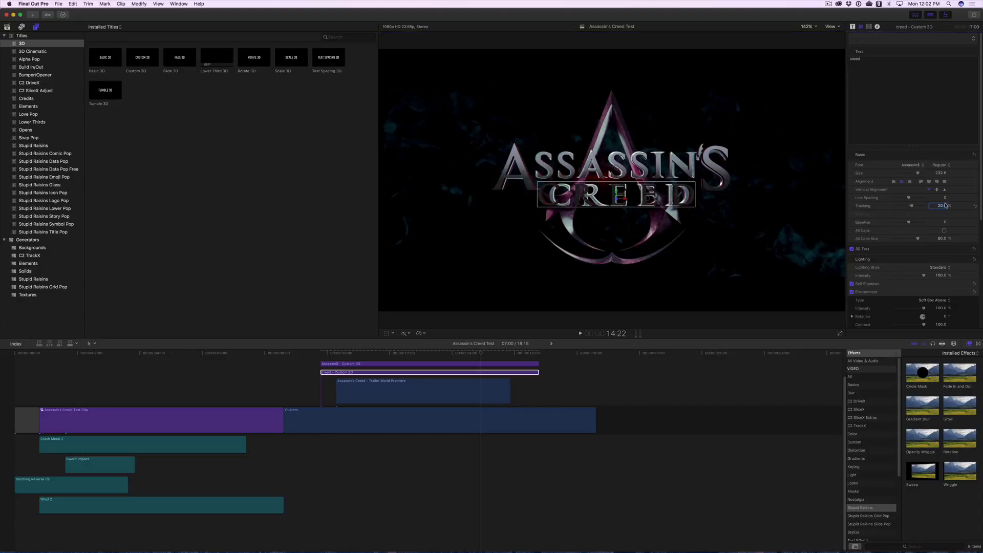
type("15")
key("Return")
type("13")
key("Return")
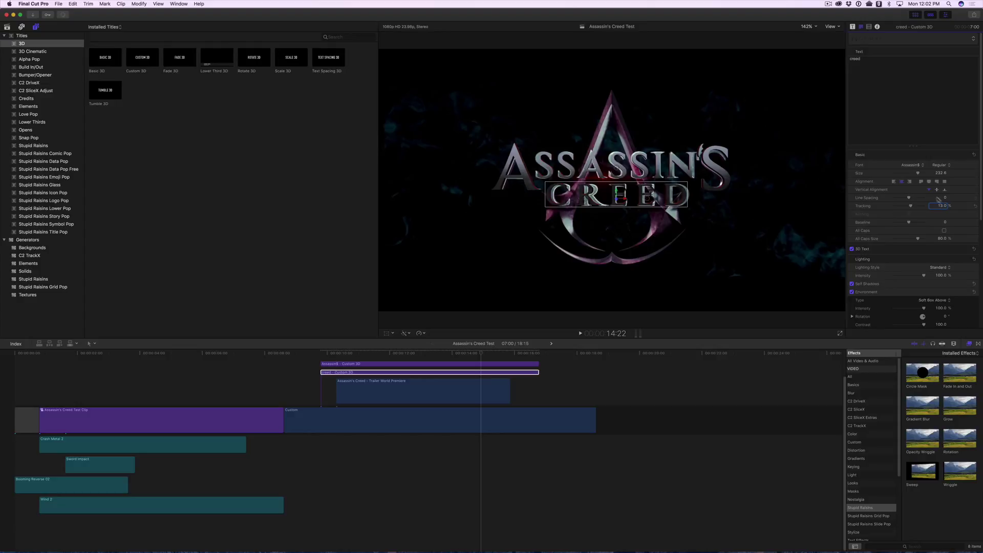
left_click_drag(625, 199, 628, 201)
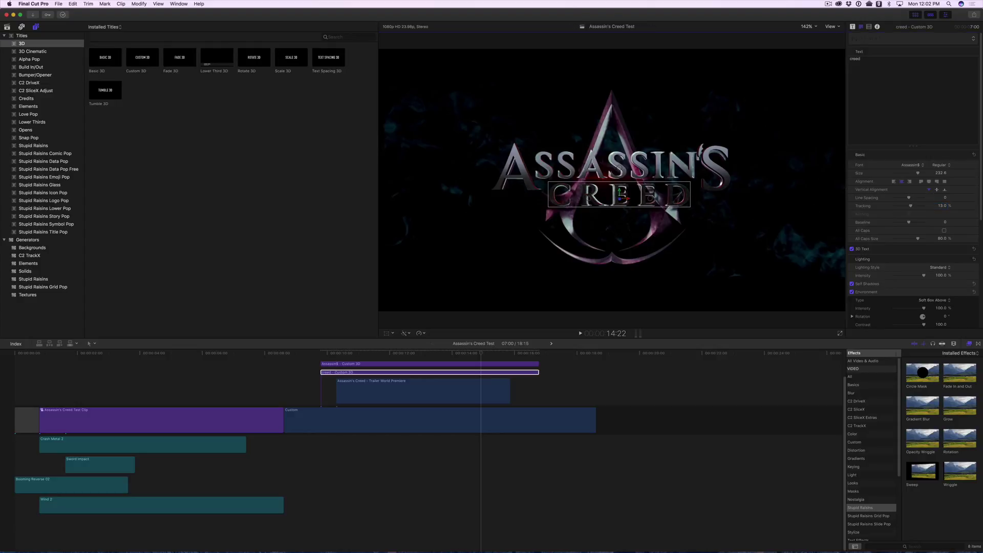
key("Return")
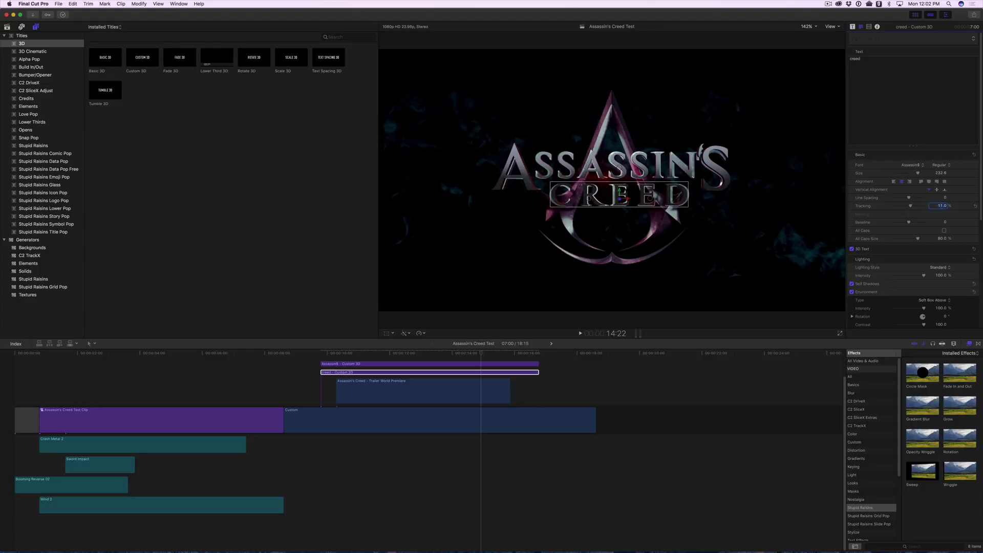
left_click_drag(632, 199, 620, 193)
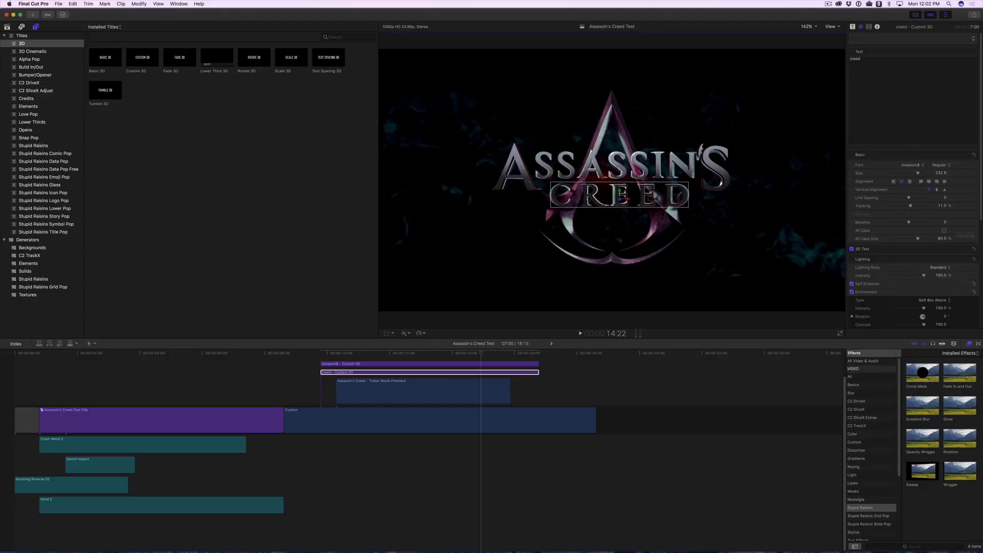
- Reveal the creed title's 3D text settings and set its weight to 0.5
scroll(954, 222, "down", 3)
scroll(953, 217, "down", 3)
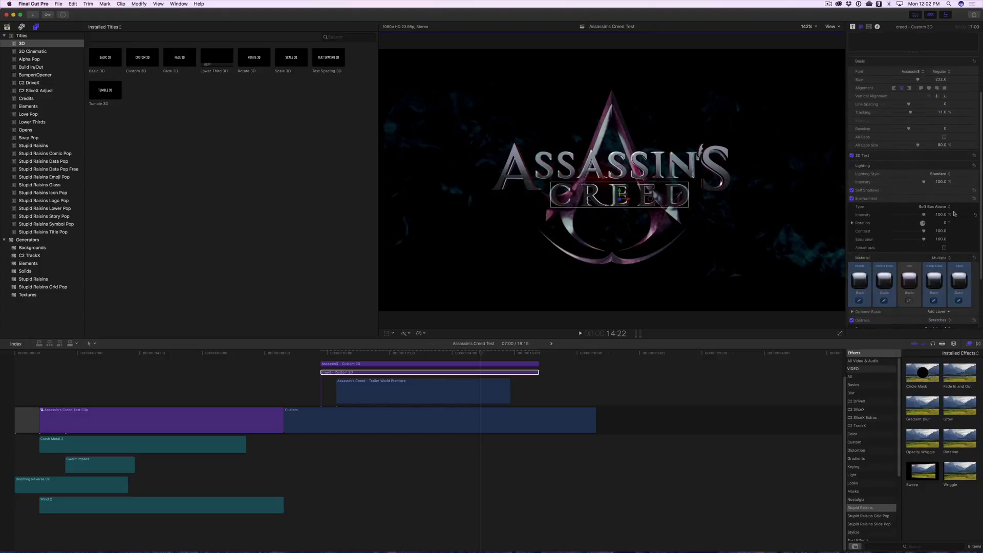
left_click(966, 156)
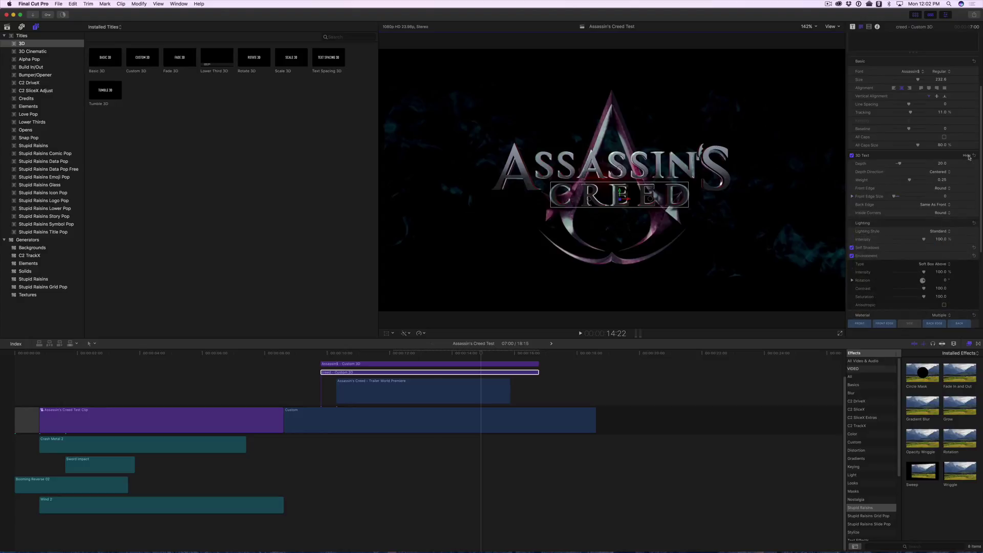
left_click(942, 180)
type(".5")
key("Return")
scroll(954, 204, "down", 3)
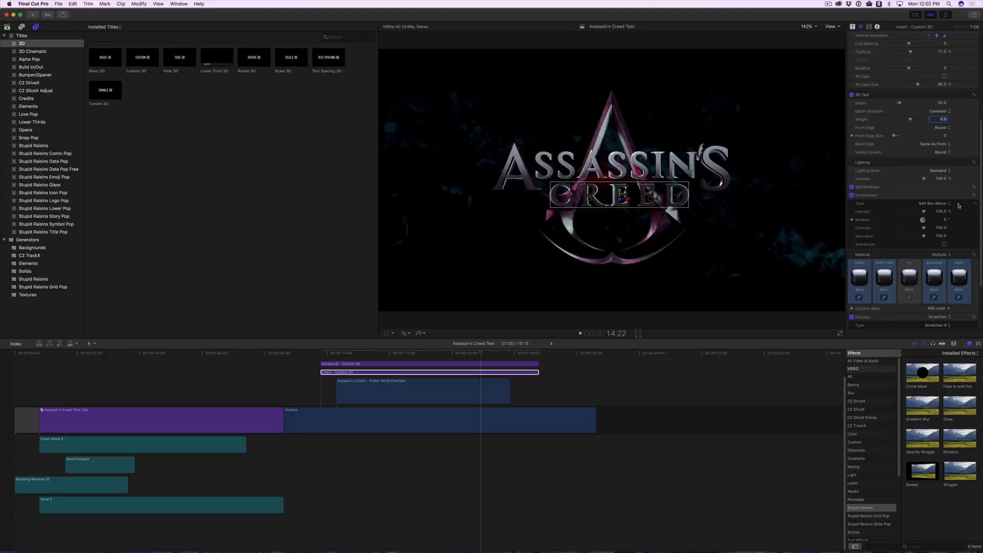
- Rotate the creed title's environment reflections around the X and Z axes to brighten the letter faces
scroll(958, 206, "down", 1)
left_click(851, 195)
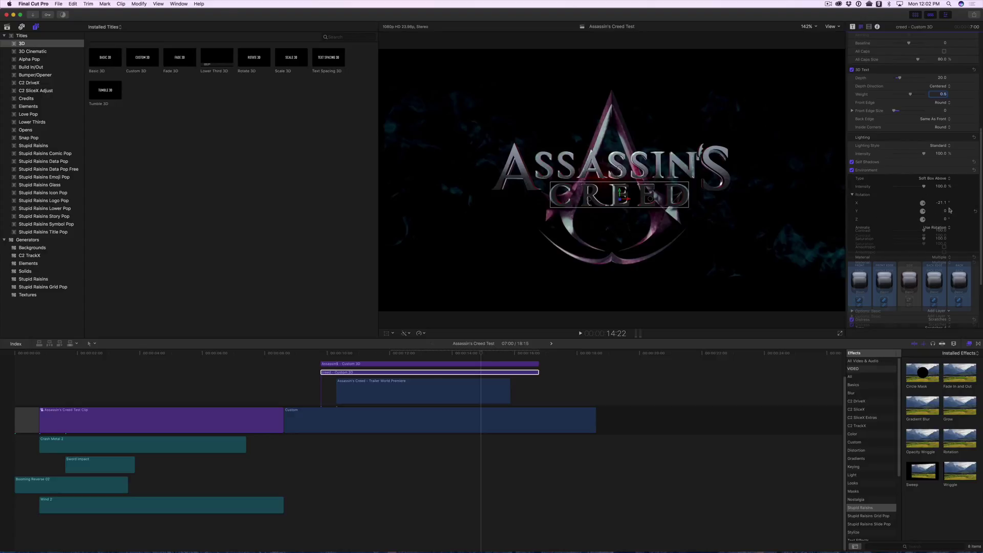
left_click_drag(944, 219, 945, 219)
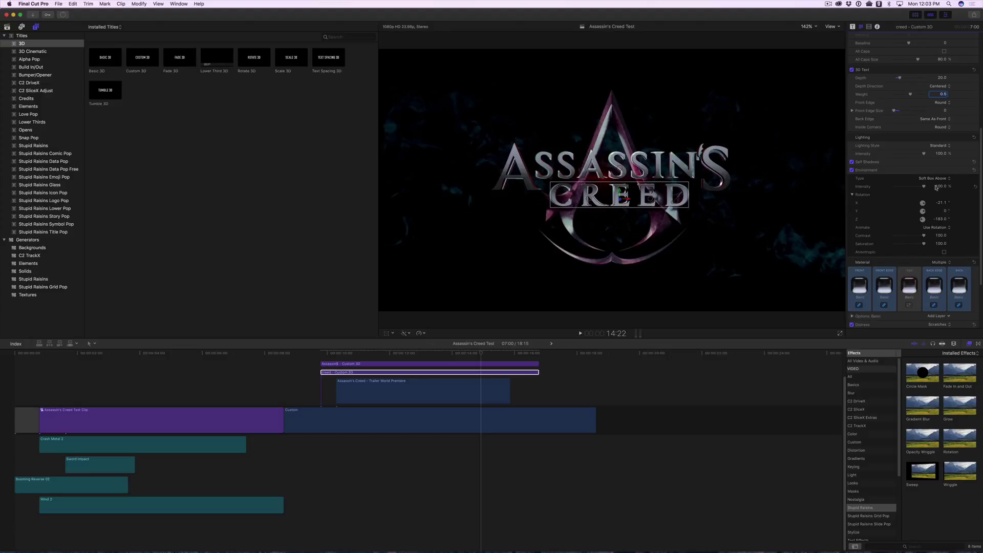
scroll(935, 188, "down", 2)
- Duplicate the creed title clip on the timeline and replace one copy's text with "?" for the emblem glyph
left_click(343, 372)
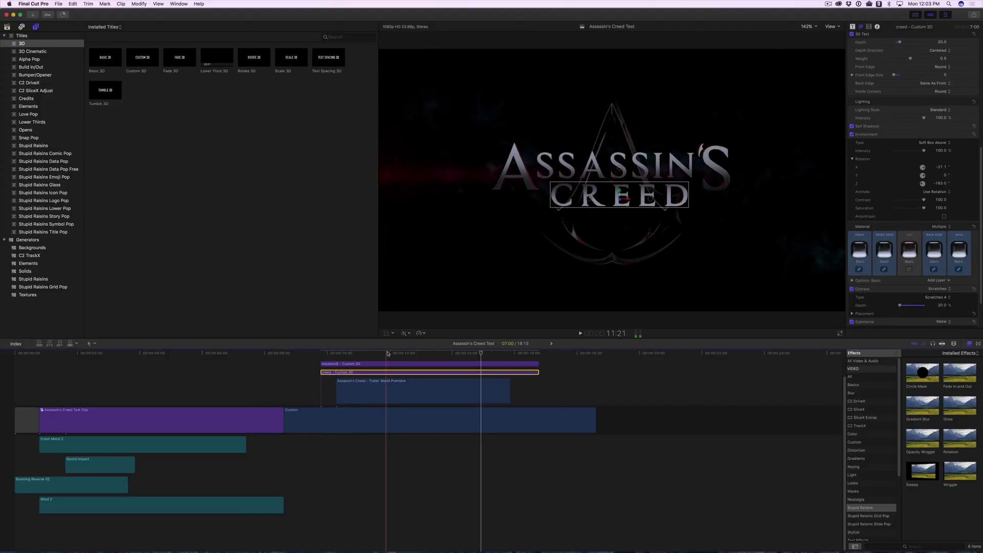
left_click(477, 353)
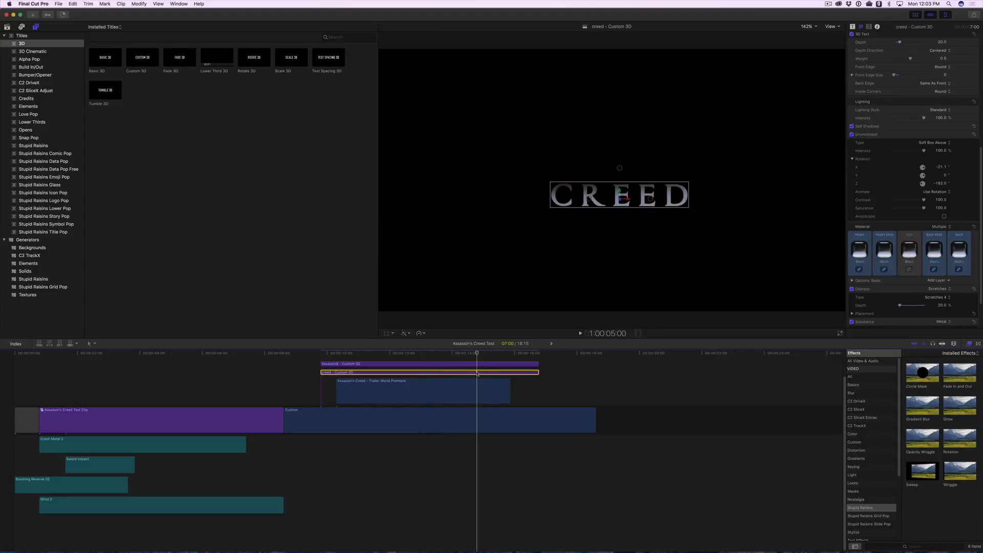
left_click_drag(476, 374, 476, 374)
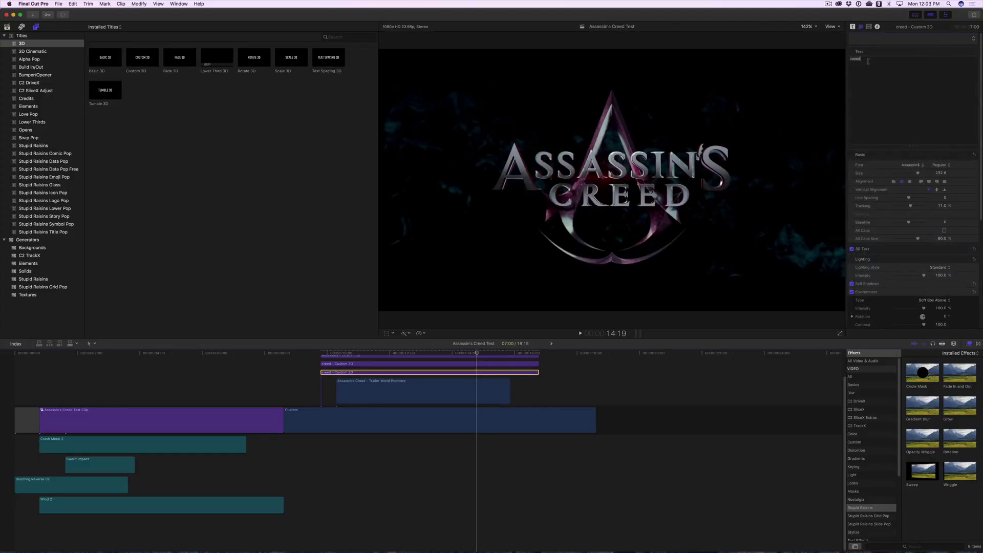
double_click(868, 61)
type("?")
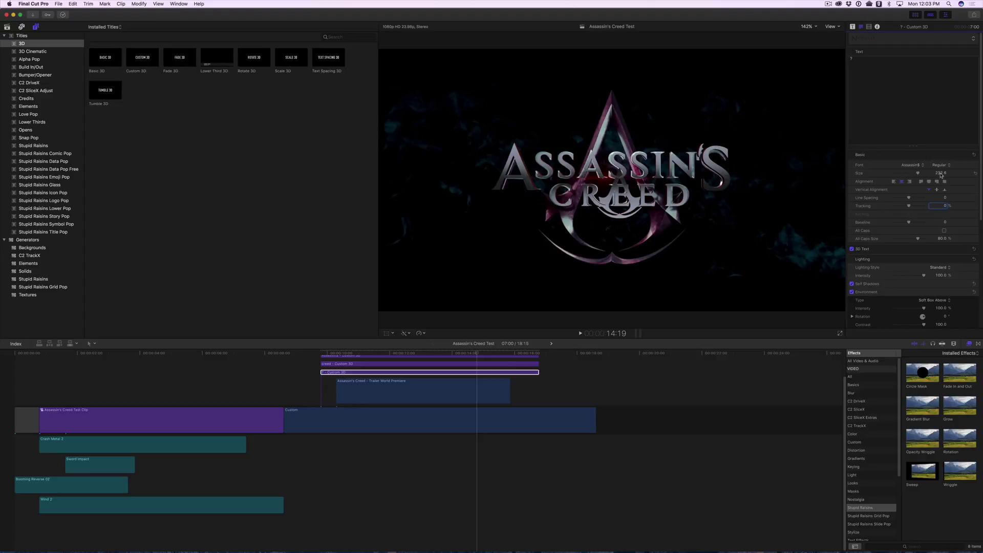
- Fit the emblem glyph over the reference logo, with tracking at 0% and size at 800
left_click_drag(939, 173, 940, 173)
left_click(623, 193)
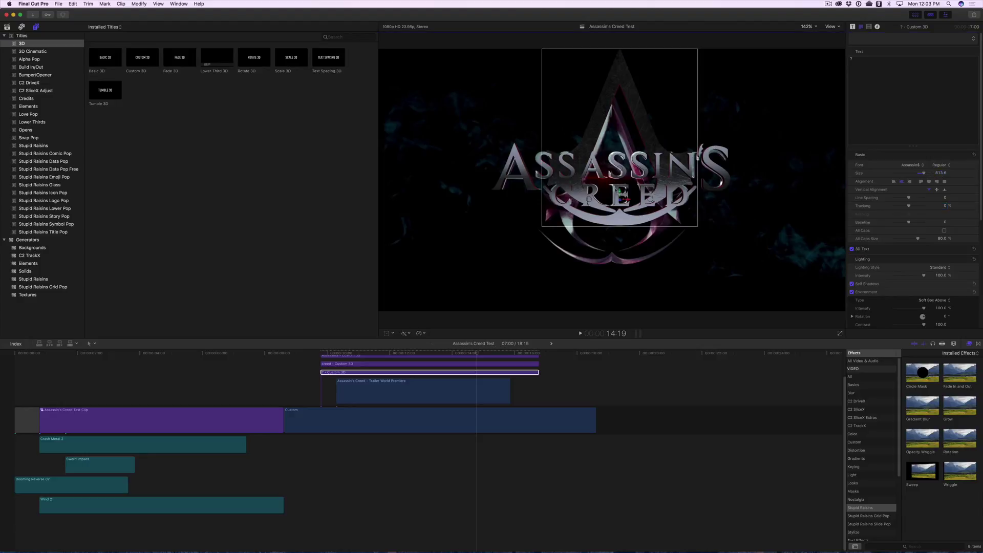
left_click_drag(623, 193, 568, 219)
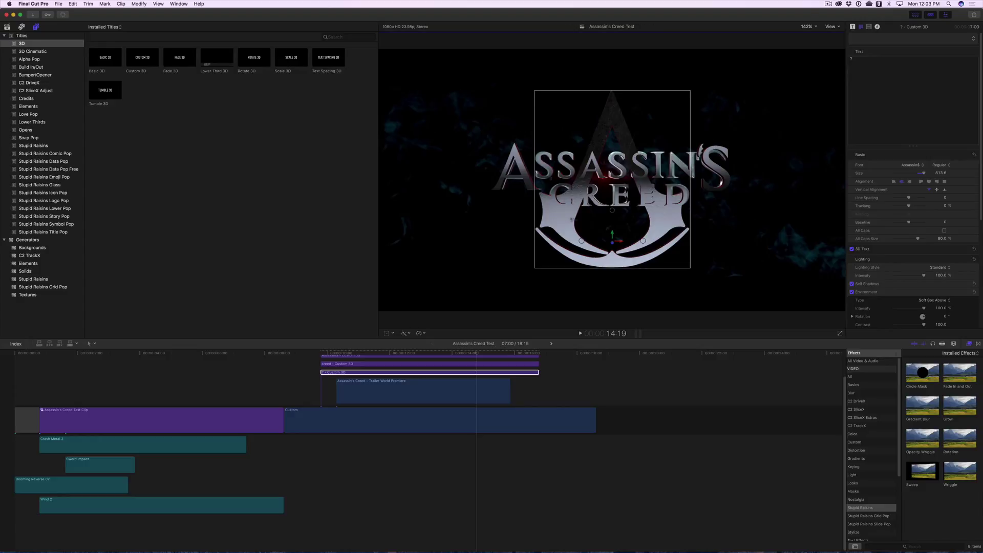
left_click(941, 173)
type("800")
key("Return")
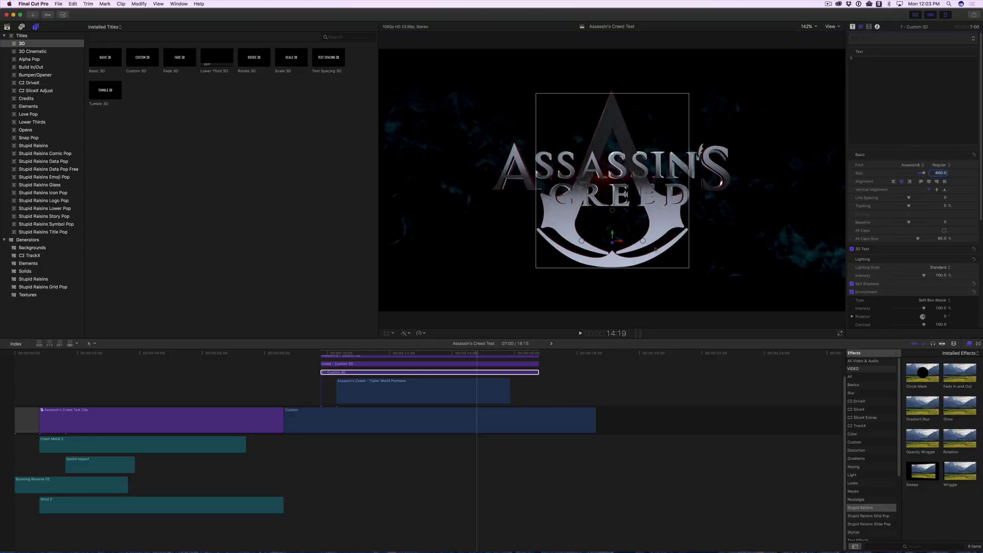
- Set the emblem's 3D text weight to 0 and its front edge to Bevel
scroll(955, 179, "down", 4)
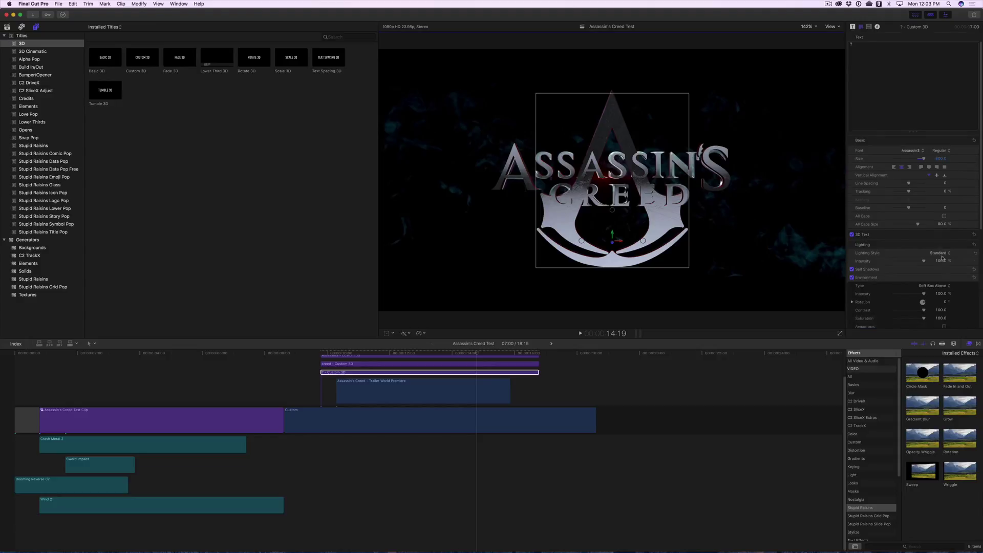
left_click(964, 174)
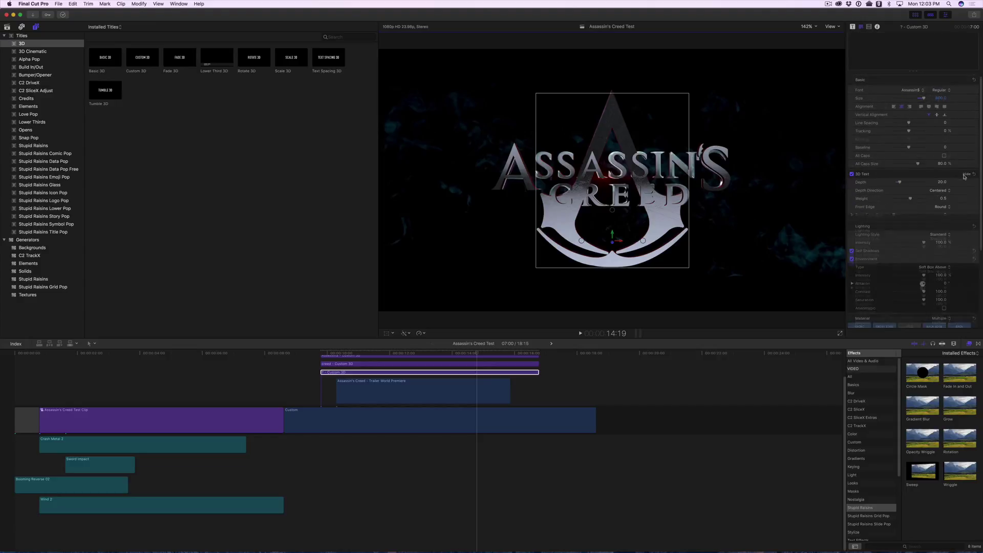
left_click(943, 198)
type("0")
key("Return")
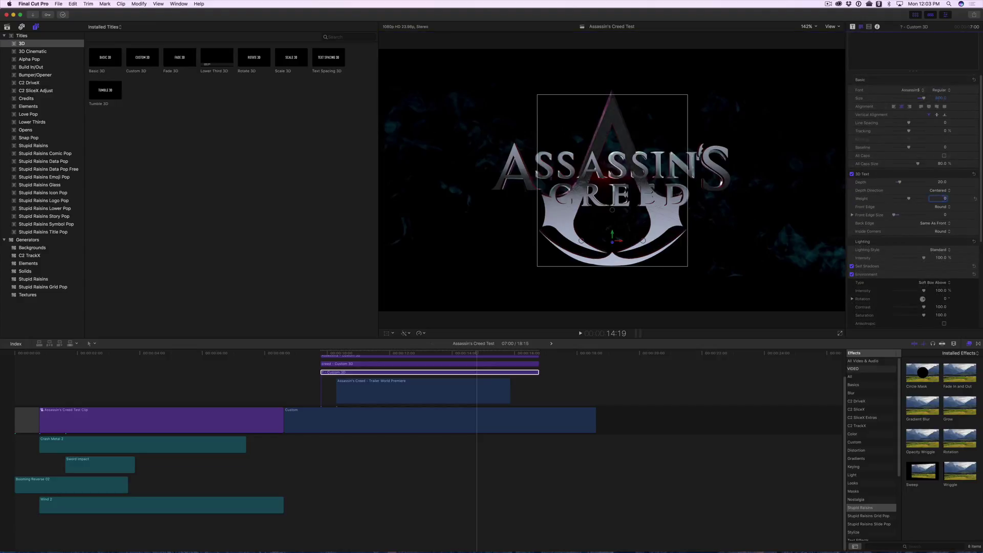
left_click(945, 204)
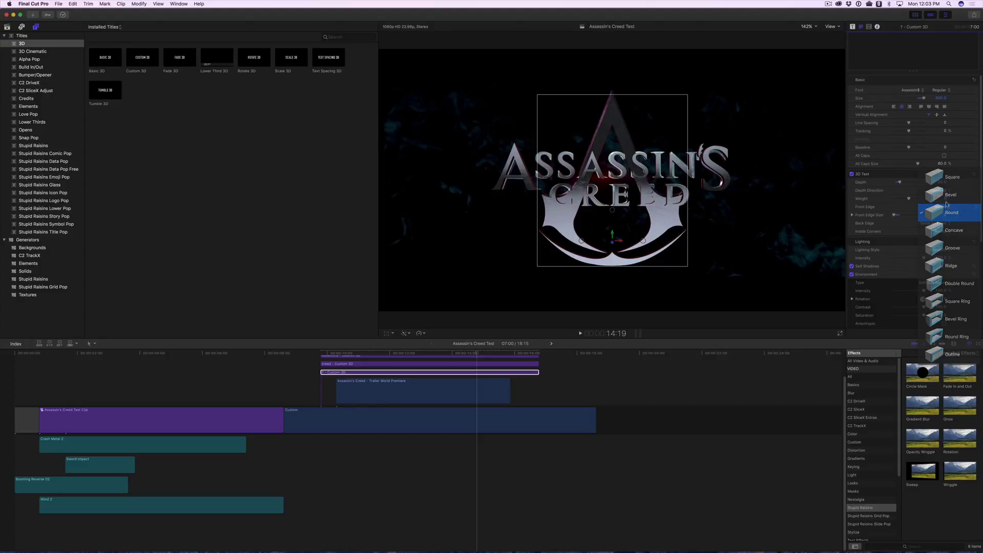
left_click(946, 206)
left_click(946, 205)
left_click(945, 195)
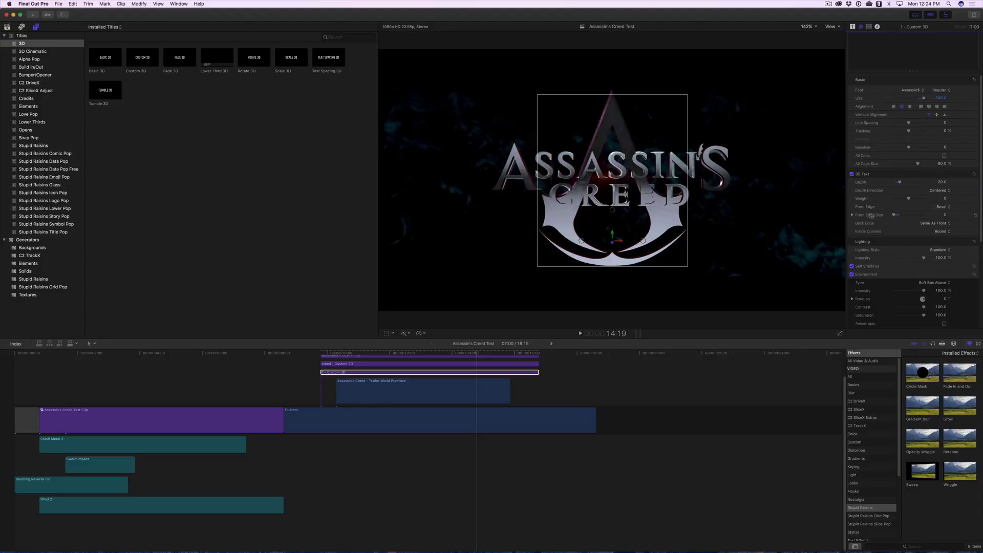
- Set the emblem's front edge width to 65 and depth to 55, and nudge it horizontally into line with the reference
left_click(852, 215)
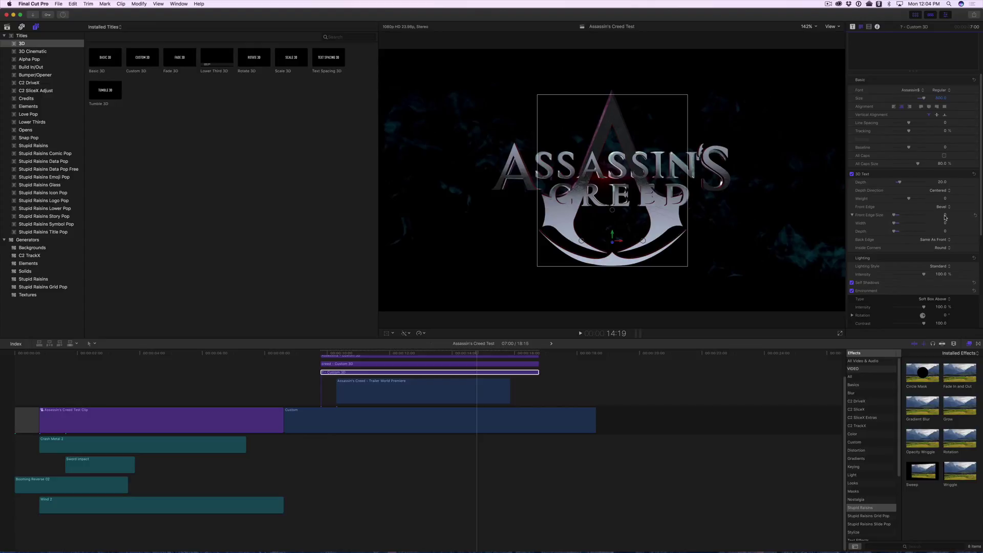
left_click(945, 223)
key("Return")
type("55")
key("Return")
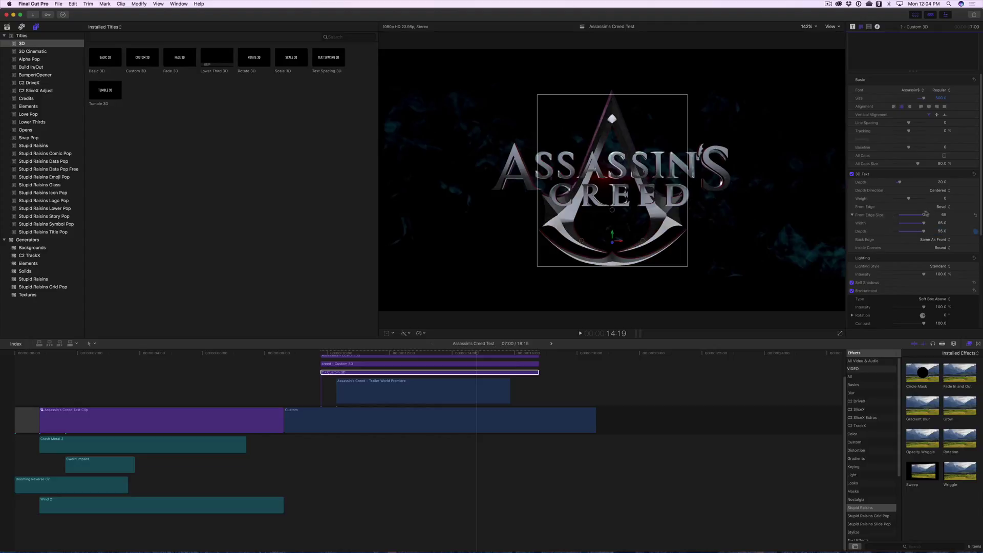
left_click_drag(623, 241, 620, 242)
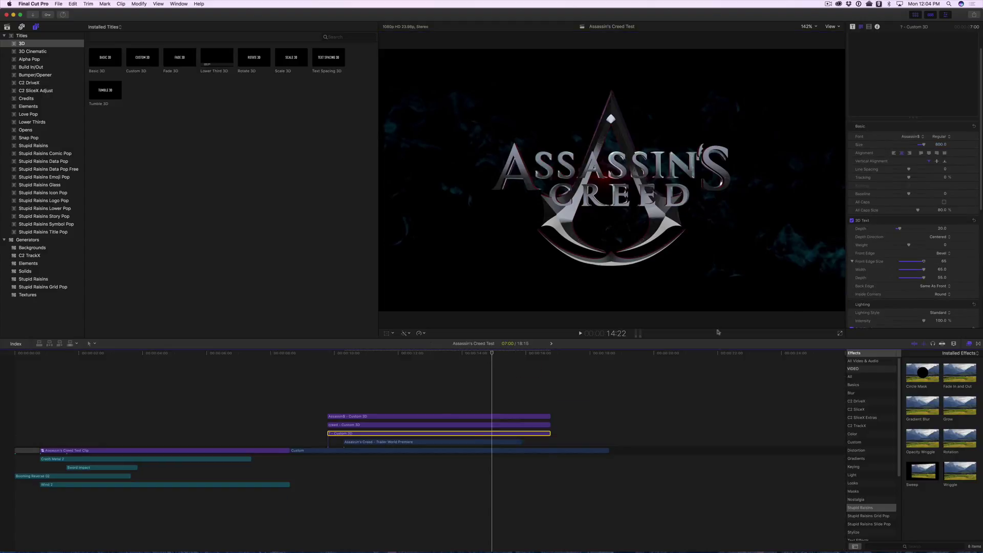
- Set the creed title's front edge size to 1
left_click(491, 424)
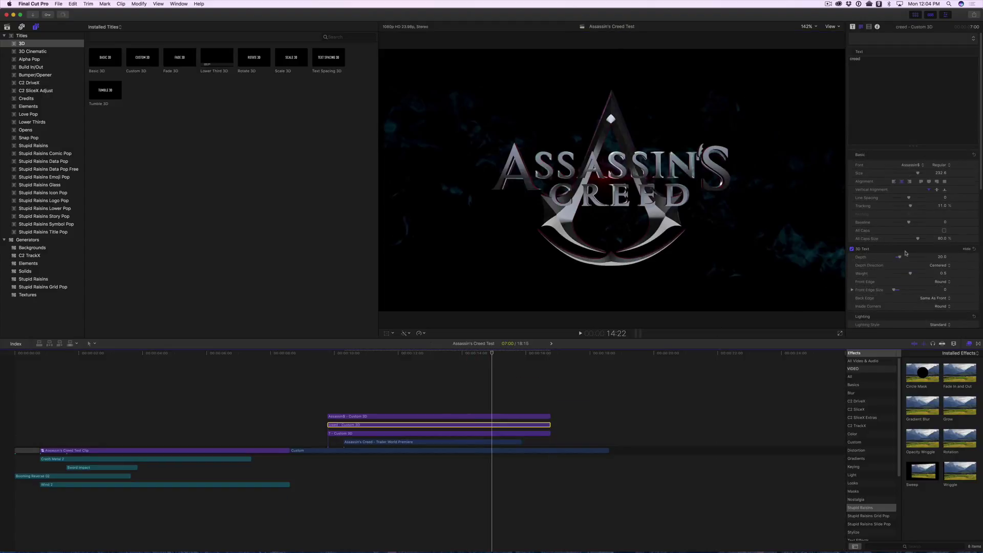
scroll(901, 266, "down", 2)
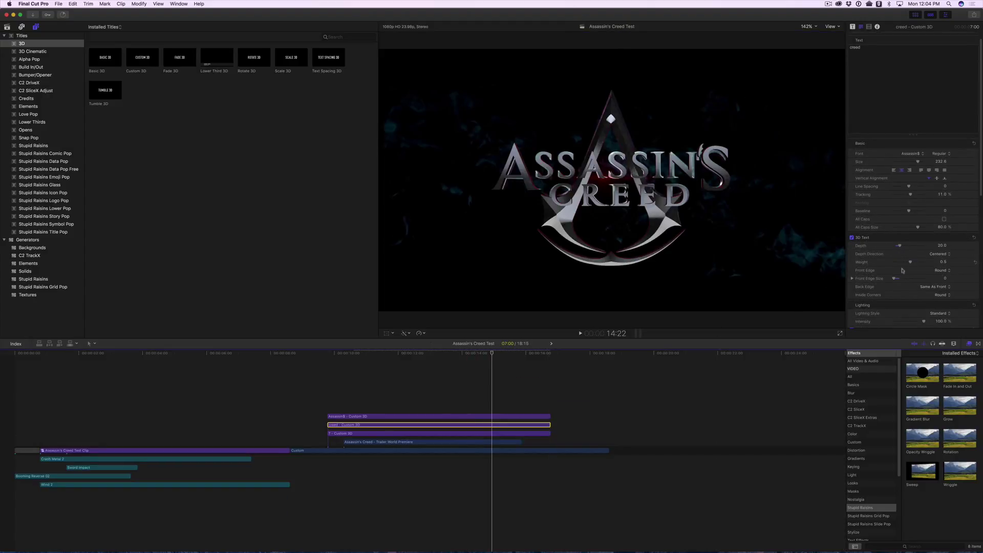
left_click(945, 279)
key("Return")
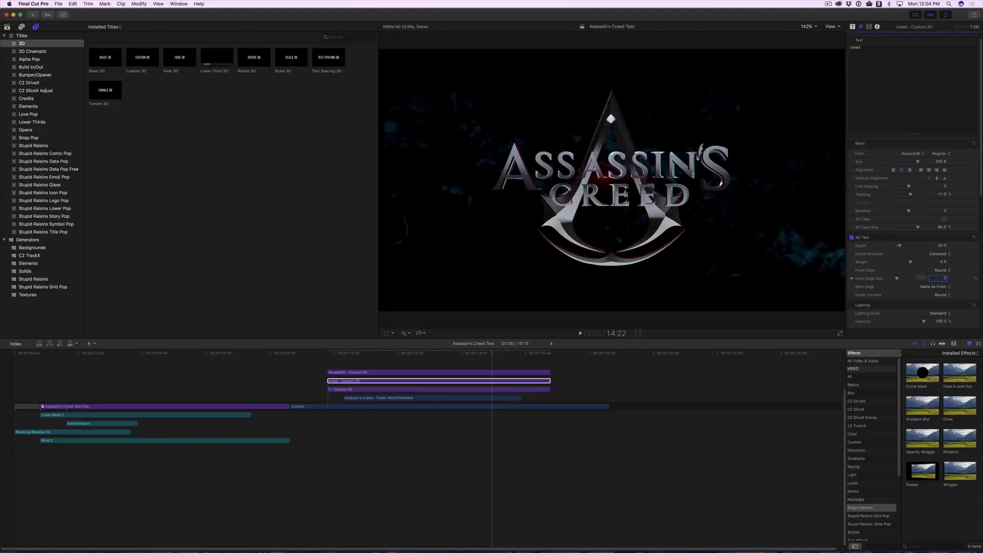
- Give the Assassin's title the same front edge size of 1
left_click(515, 372)
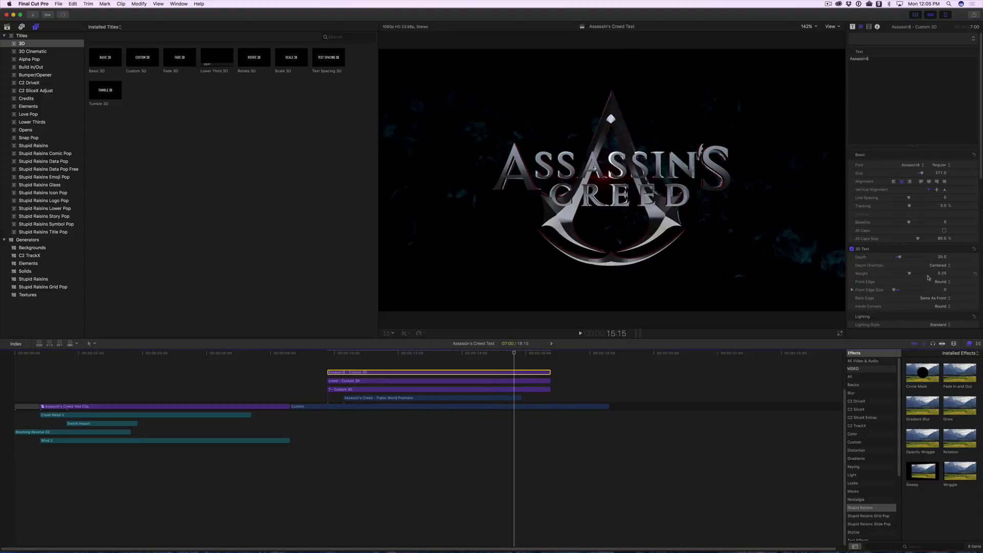
left_click(945, 290)
type("1")
key("Return")
scroll(381, 361, "up", 1)
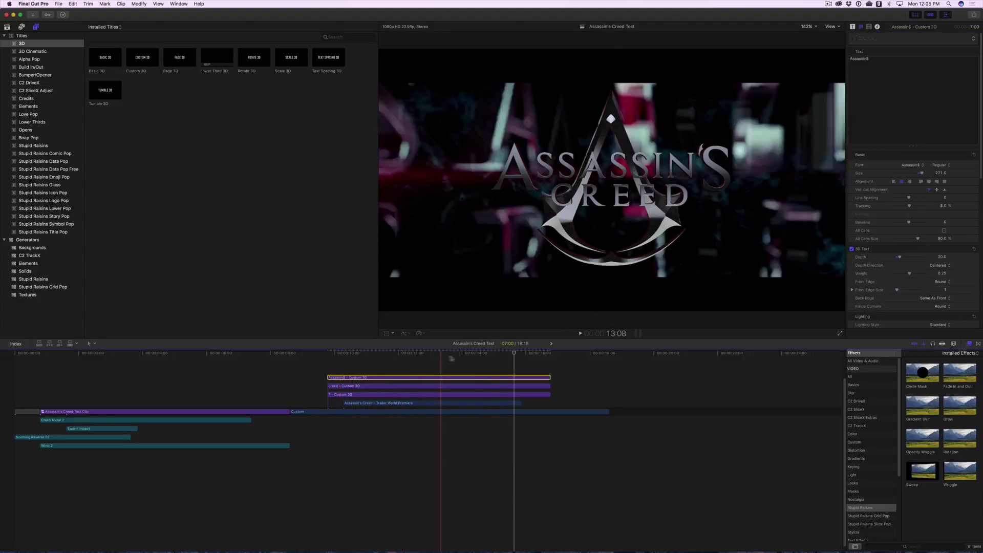
- Remove the emblem title's entrance animation by setting its Move In and Rotate In parameters to None
left_click(521, 394)
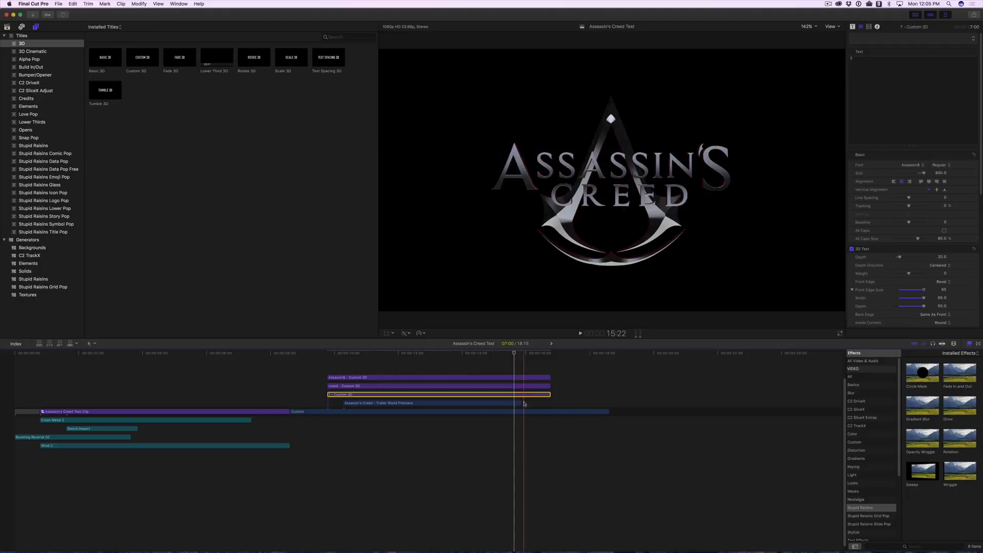
left_click(852, 26)
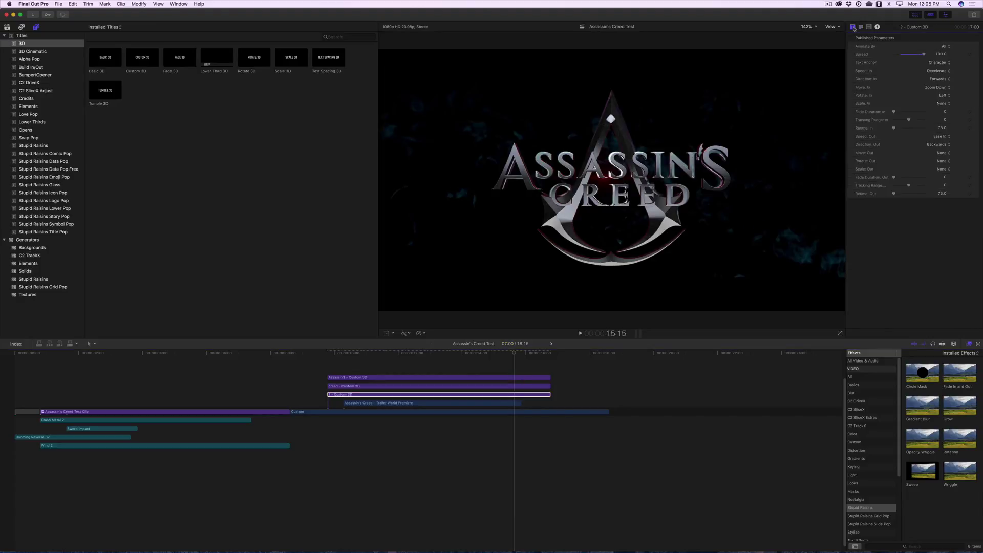
left_click(936, 88)
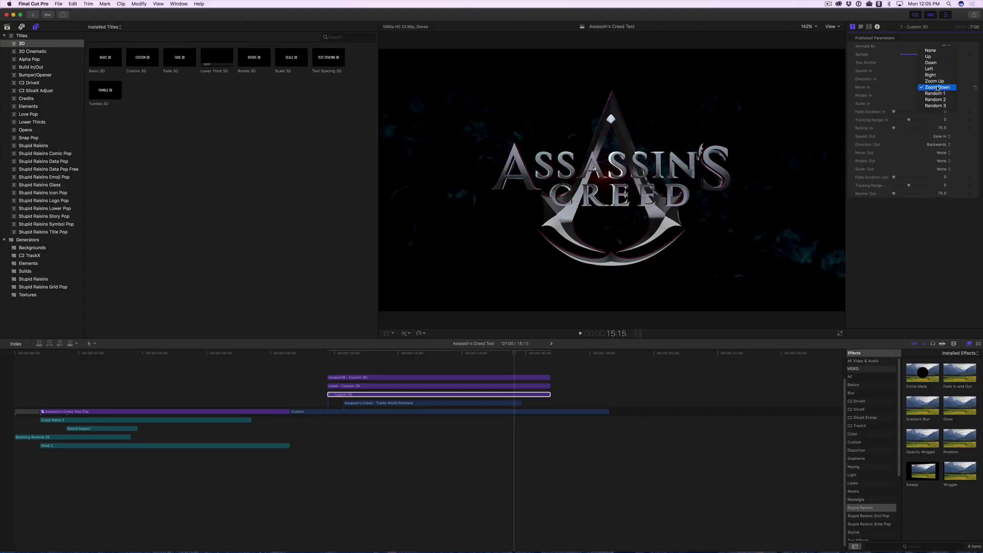
left_click(930, 51)
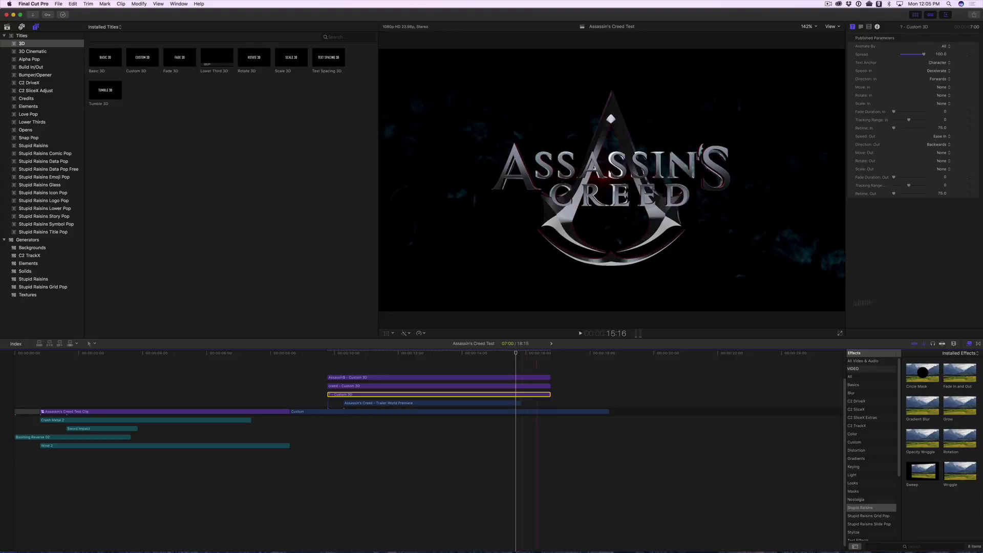
- Link the emblem's material facets to the side's red reflective paint material and switch the material from Multiple to Single
left_click(860, 26)
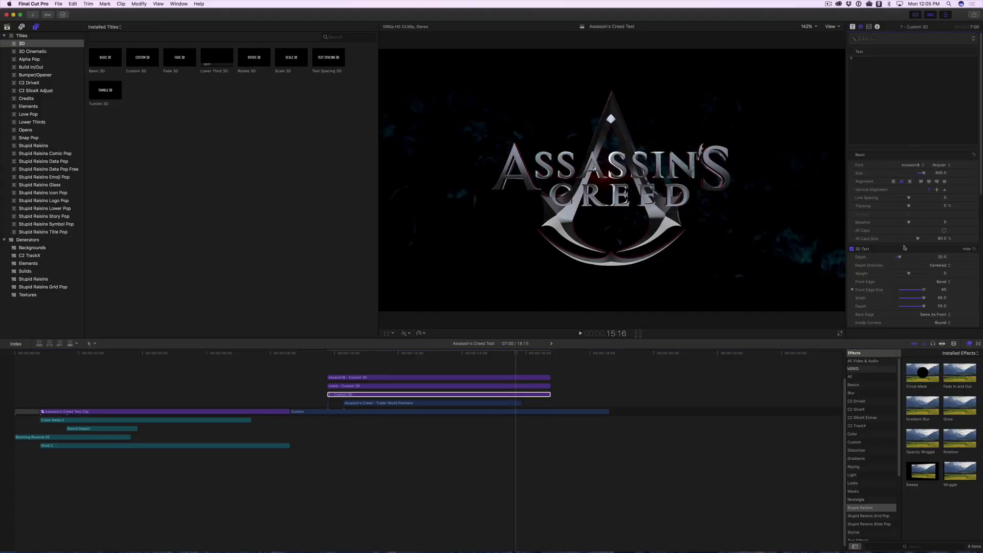
scroll(904, 232, "down", 5)
scroll(904, 232, "down", 4)
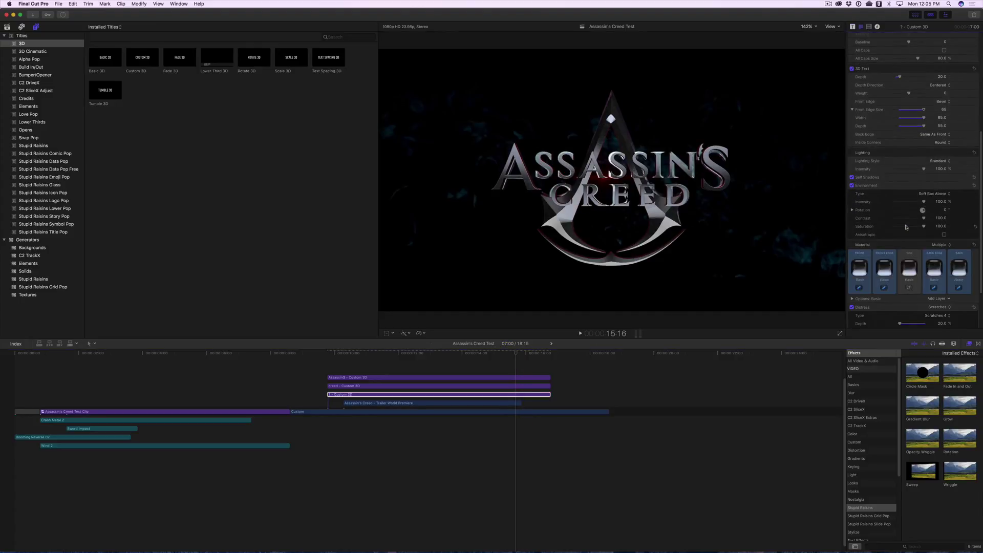
scroll(905, 227, "down", 3)
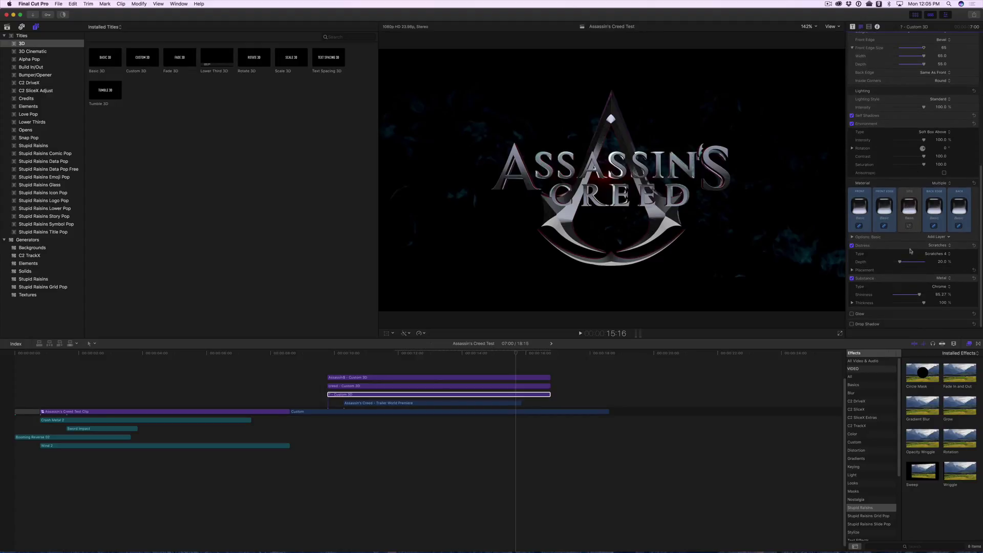
left_click(909, 228)
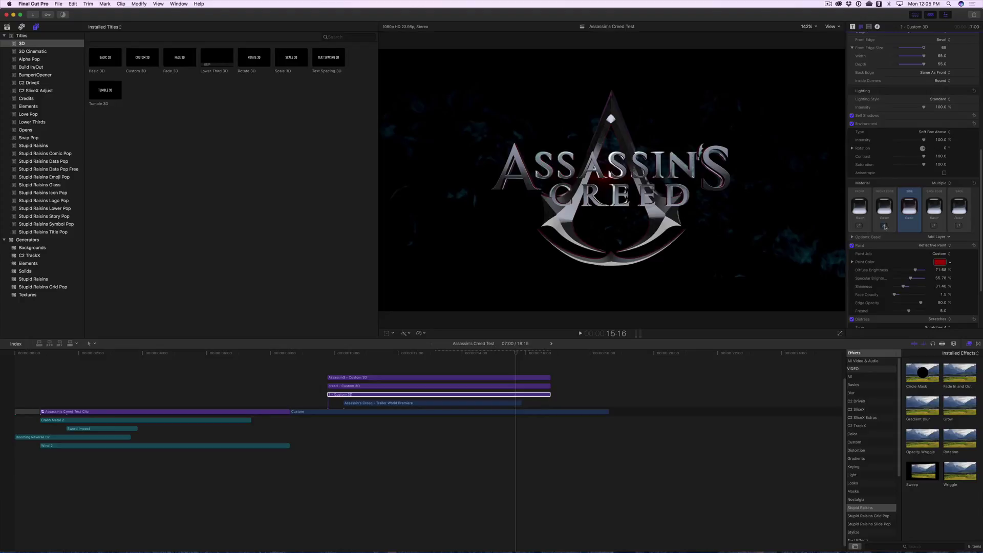
left_click(884, 226)
left_click(959, 227)
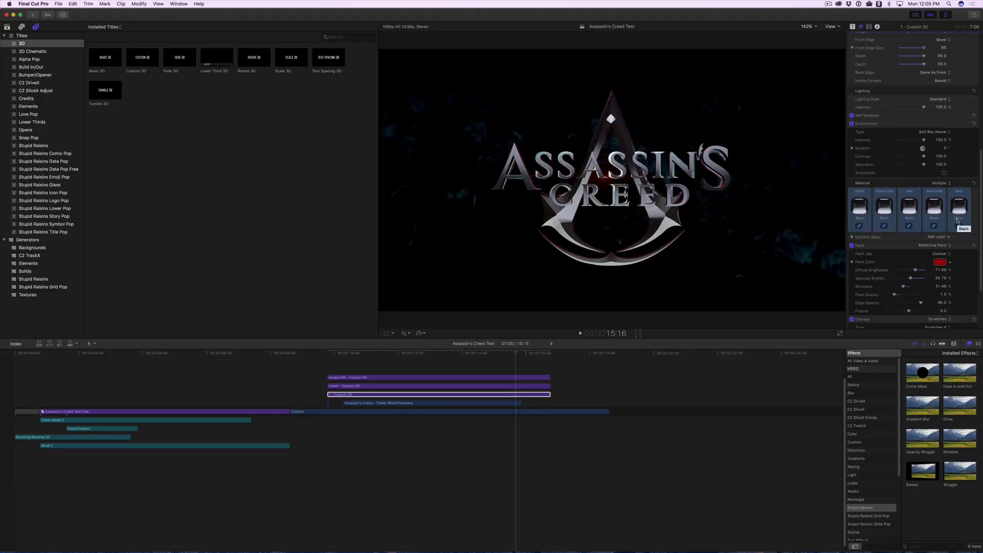
left_click(947, 184)
left_click(942, 178)
- Raise the face opacity of the emblem's reflective paint to about 8.8%
scroll(931, 235, "down", 3)
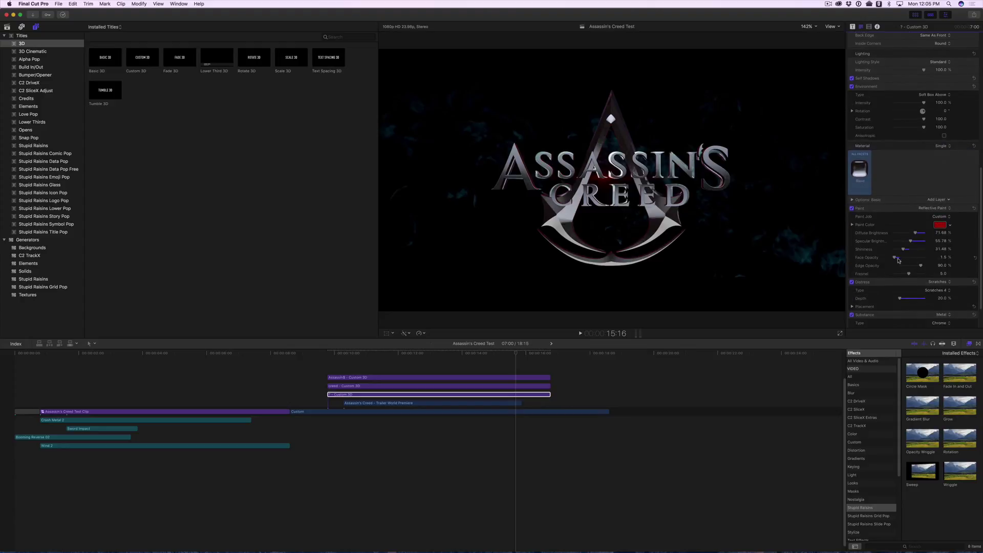
left_click_drag(898, 260, 896, 259)
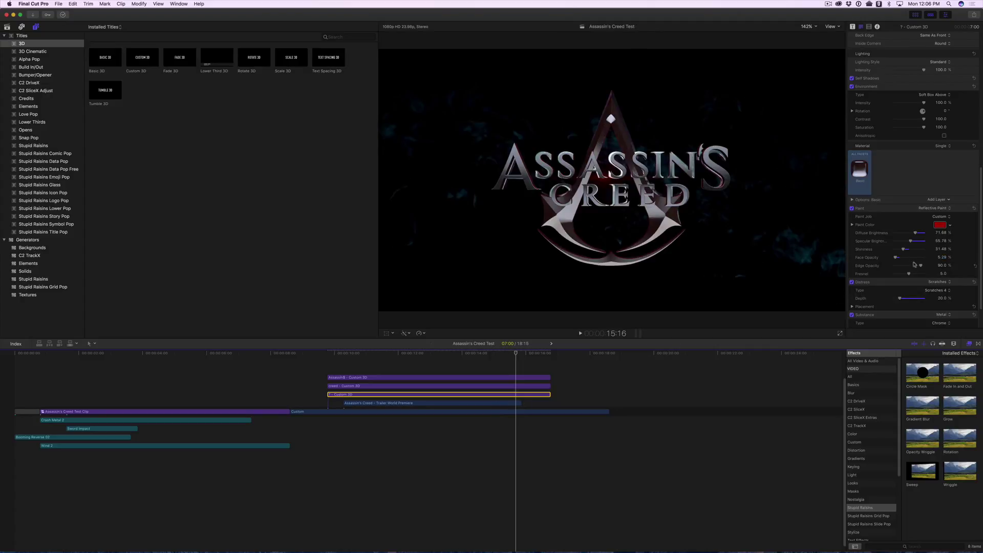
left_click_drag(895, 259, 896, 259)
- Try higher shininess, specular brightness and diffuse brightness on the emblem's paint, and undo the trial changes
left_click_drag(905, 250, 904, 242)
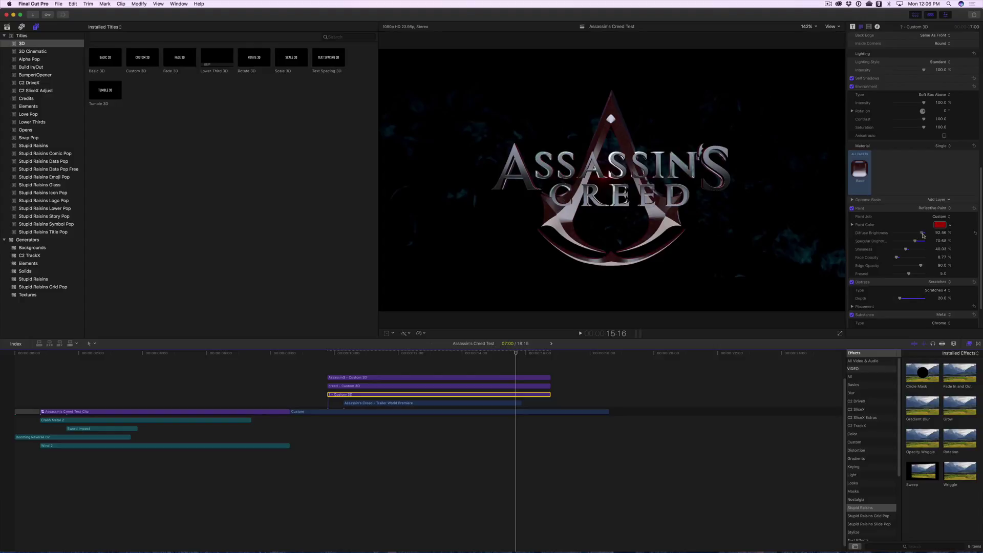
key("super+z")
key("super+z")
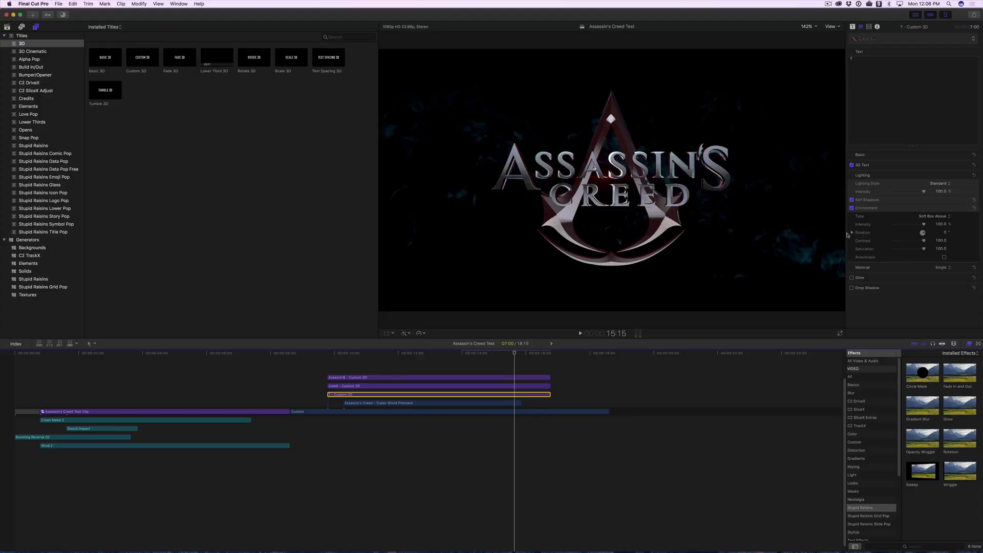
- Rotate the emblem's lighting environment to about -21.1° on X and -287.2° on Z
left_click(852, 232)
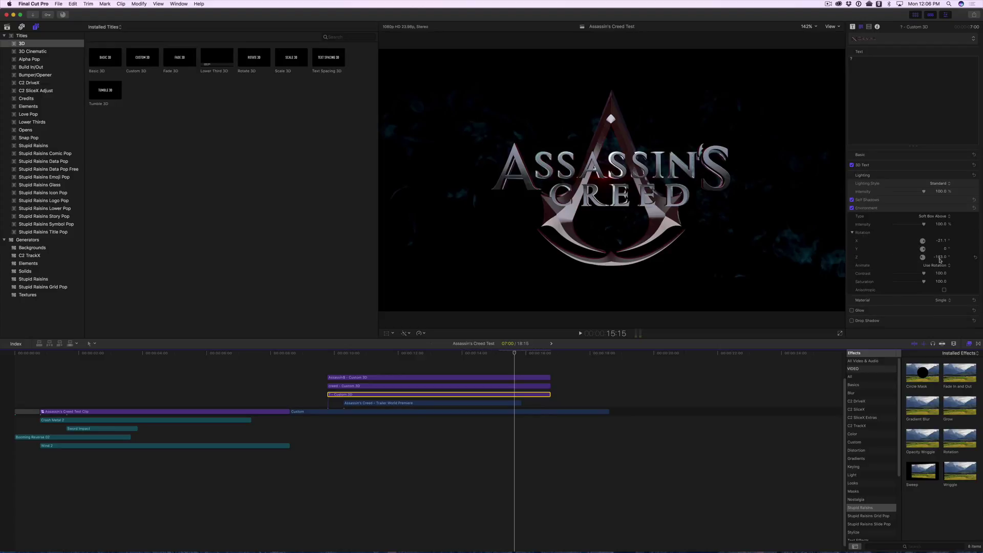
left_click_drag(939, 257, 939, 257)
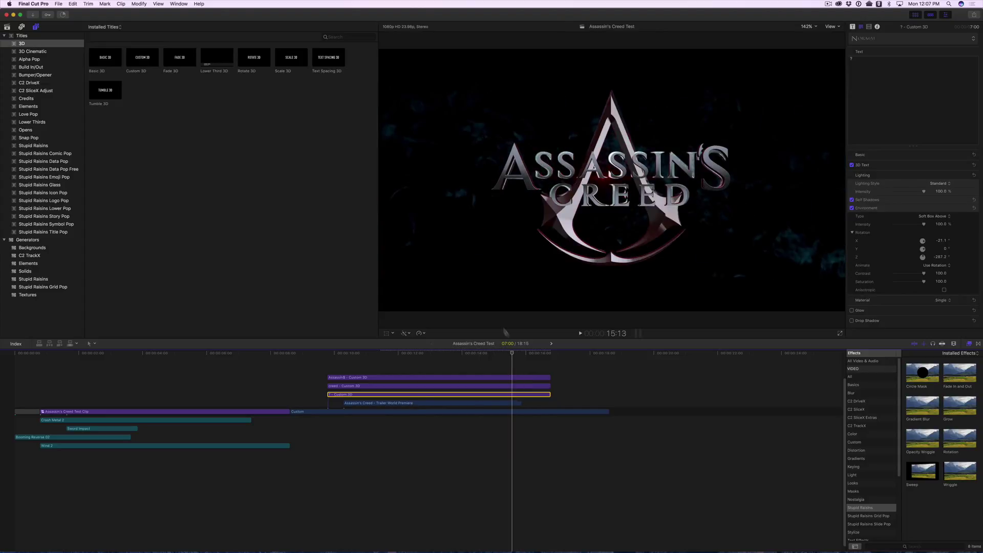
- Add the selected portion of the Thin Smoke 88 - 4K res clip to the timeline beneath the emblem title, aligned with its start
left_click(8, 27)
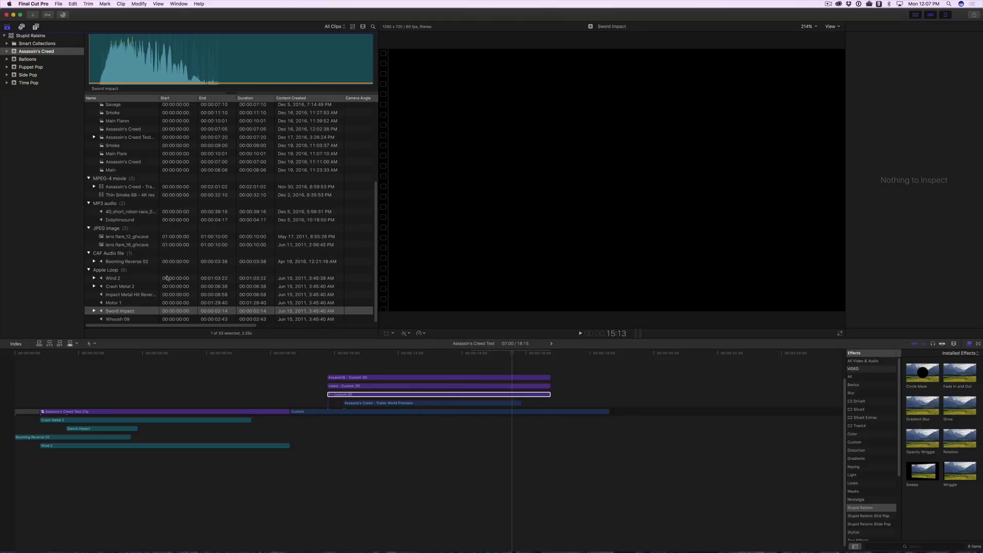
scroll(155, 285, "up", 5)
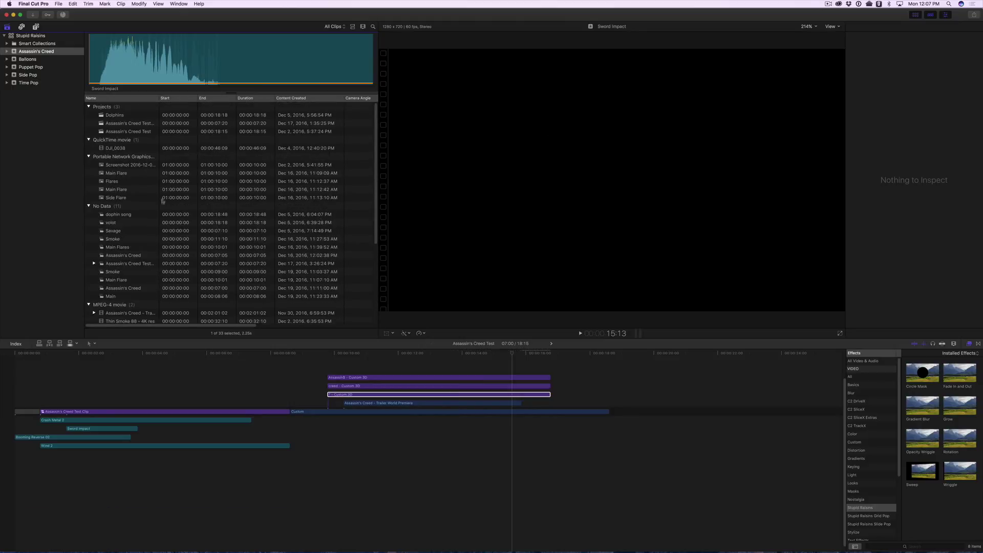
scroll(161, 263, "down", 5)
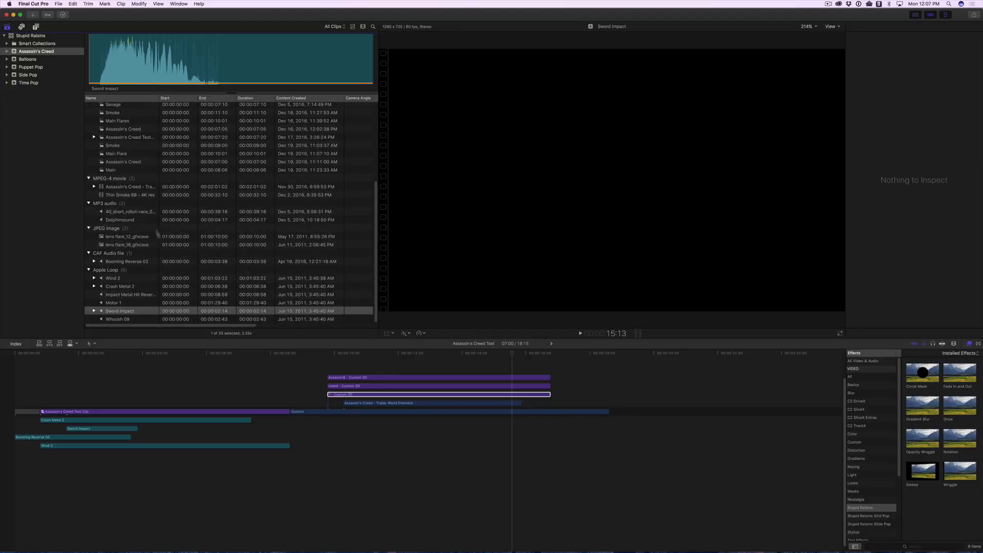
left_click(143, 197)
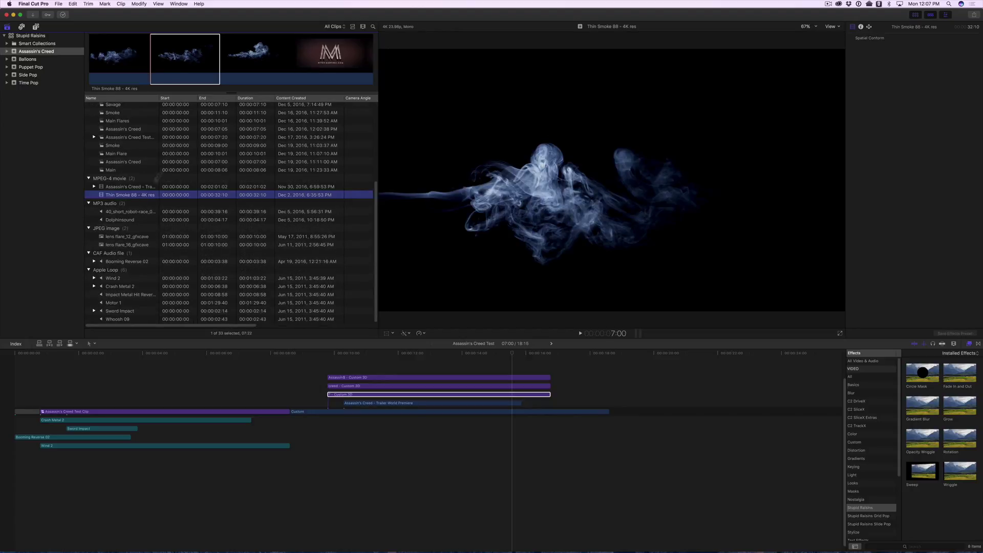
left_click_drag(193, 56, 330, 402)
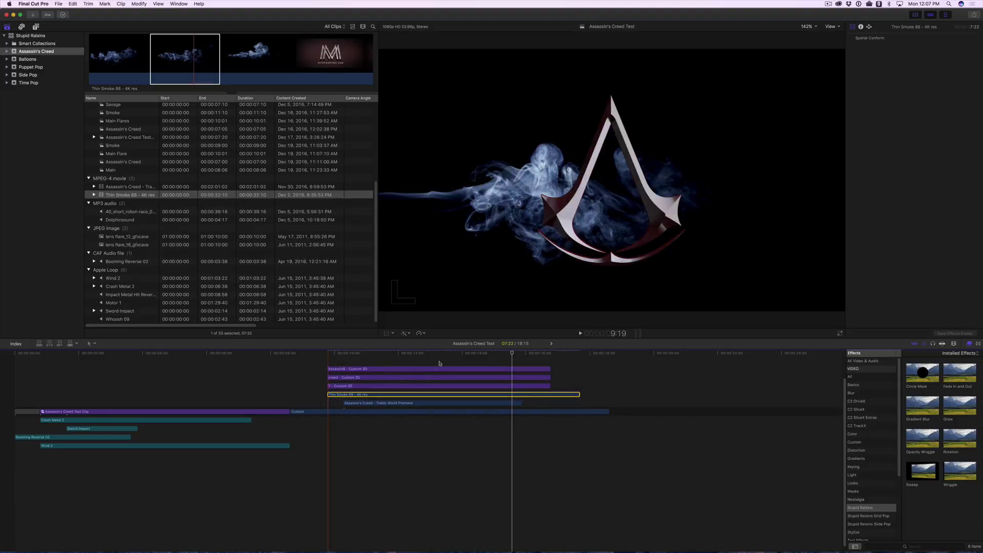
- Set the smoke clip's rotation to 180°
left_click(449, 395)
key("cmd+4")
left_click(953, 64)
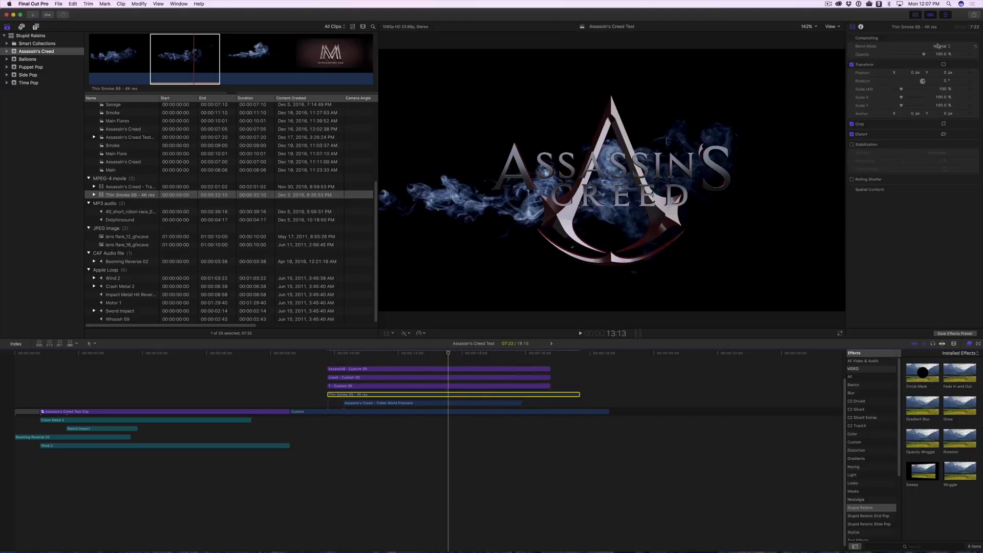
left_click(946, 81)
type("180")
key("Return")
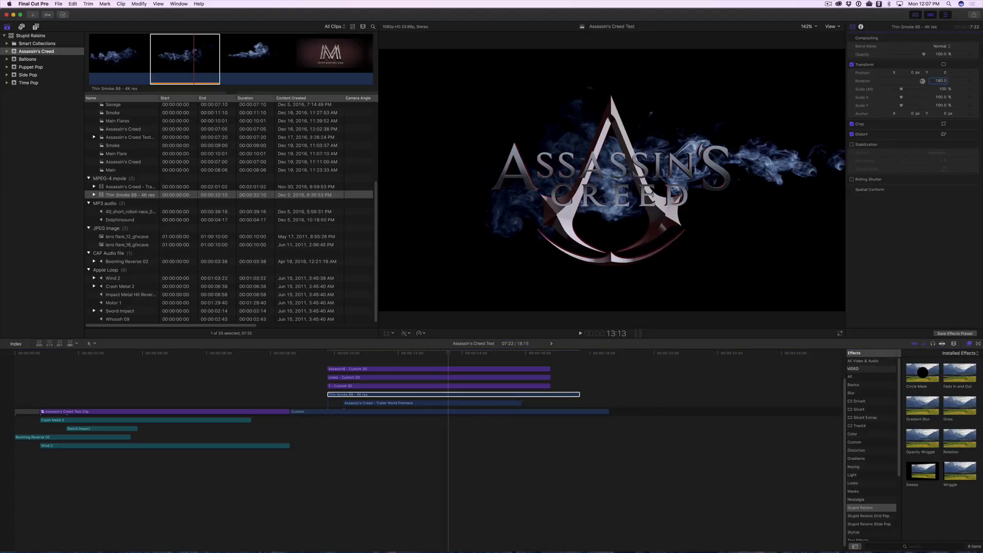
- Tilt the smoke clip to about 157.4°, shift it toward the upper left behind the title, and set its blend mode to Add
left_click(386, 333)
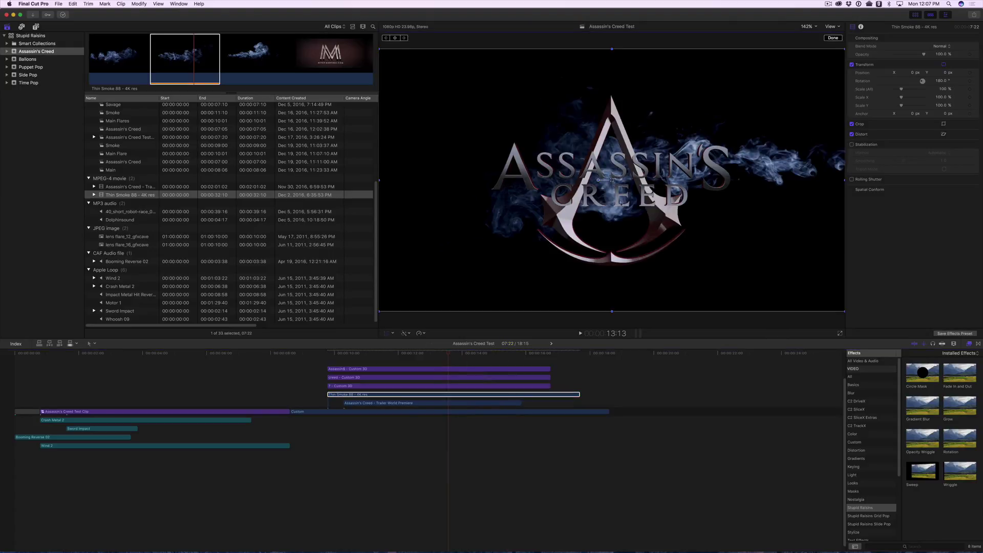
left_click_drag(617, 181, 397, 122)
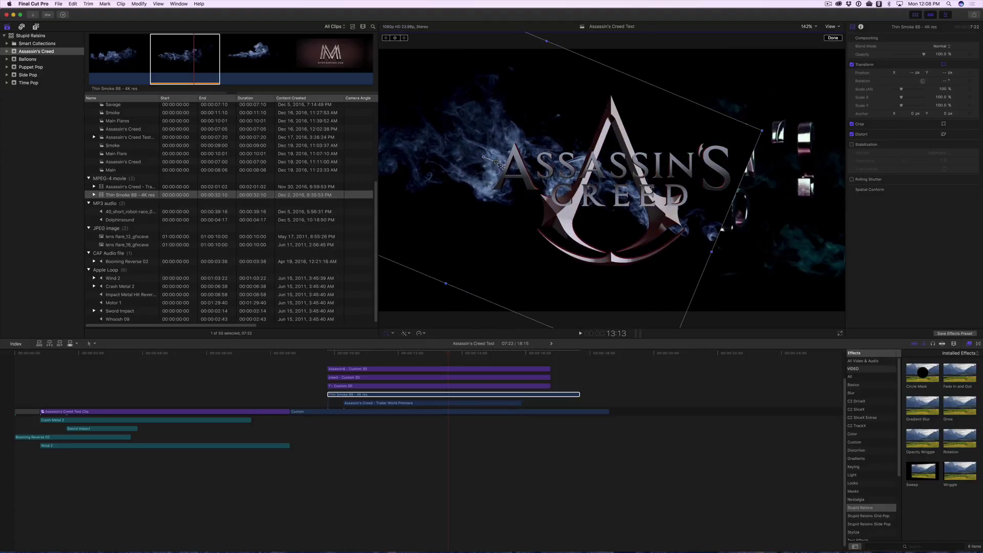
left_click_drag(496, 163, 520, 170)
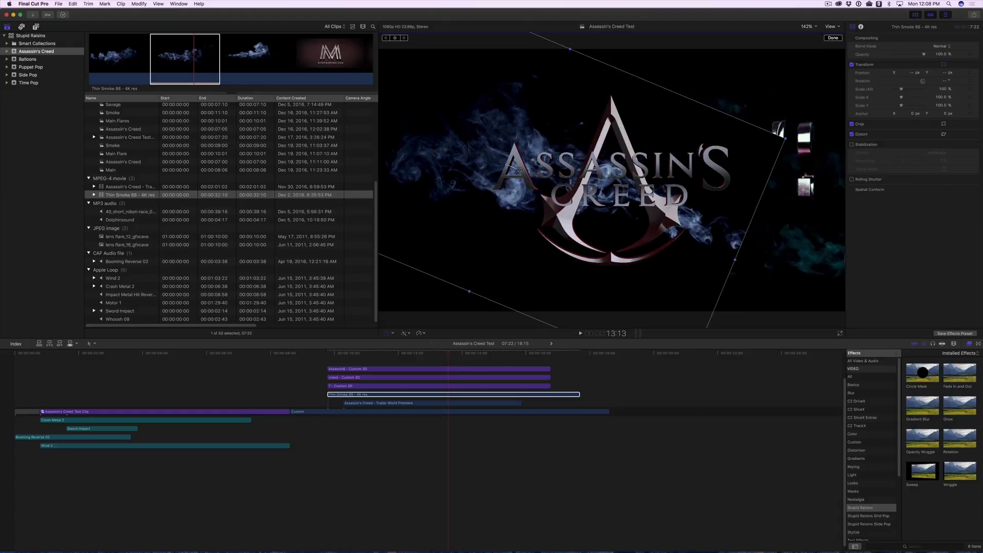
left_click(942, 46)
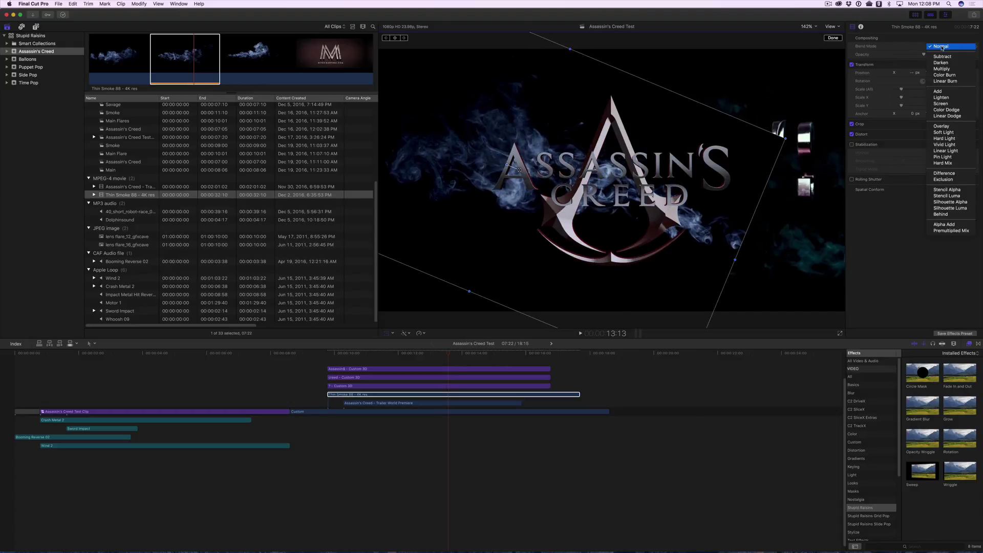
left_click(937, 92)
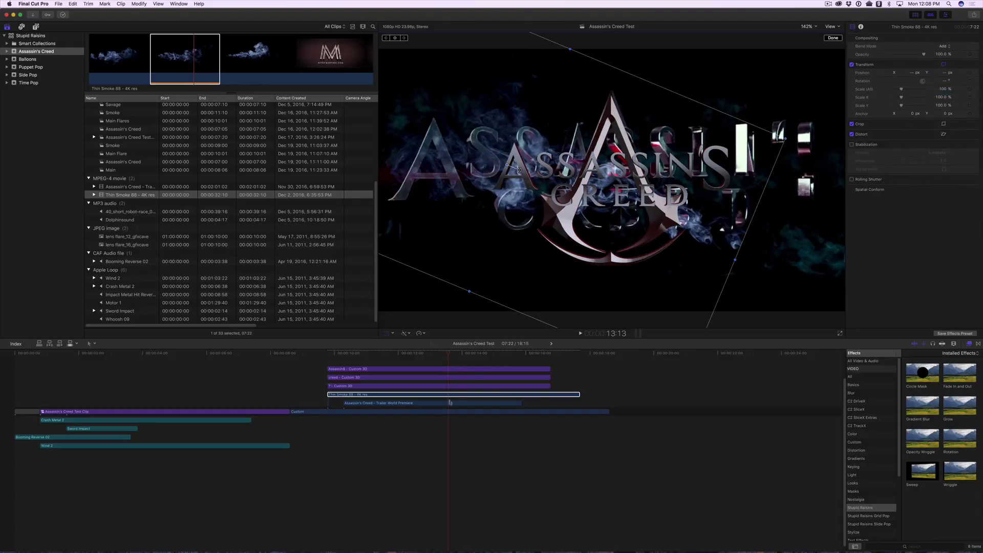
- Disable the Assassin's Creed trailer reference clip beneath the smoke
left_click(499, 353)
left_click(468, 404)
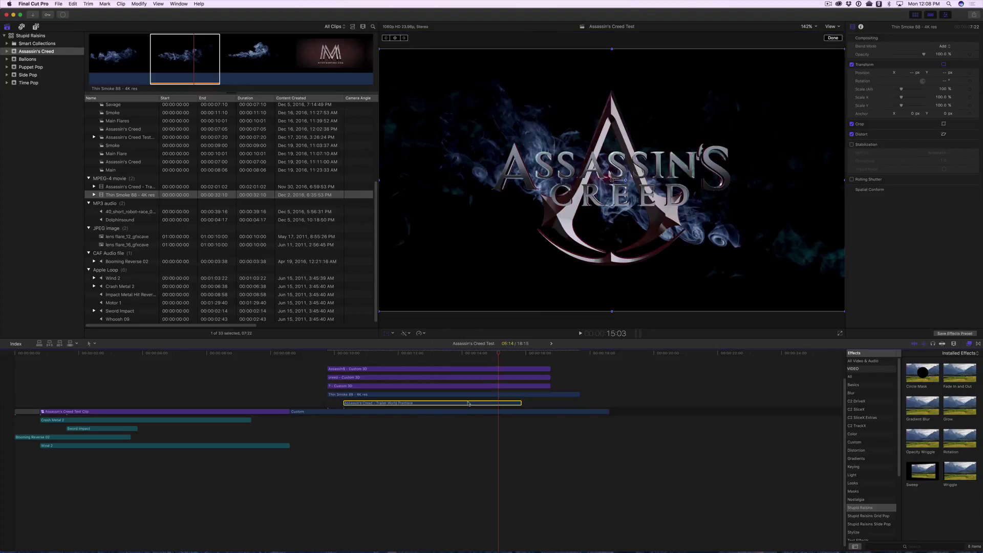
key("v")
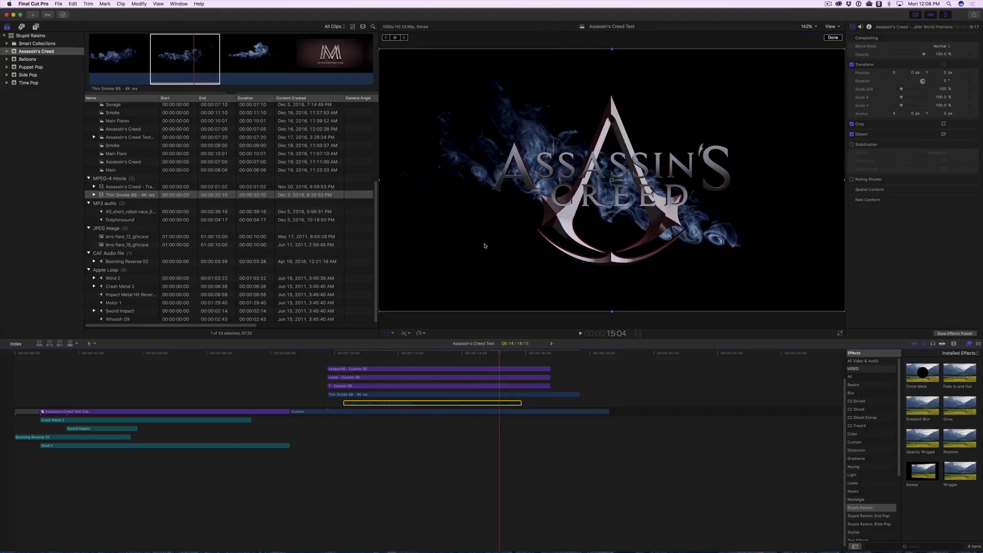
- Reposition the smoke clip to about X -576 px, Y 75 px and set its opacity to 20%
left_click(427, 394)
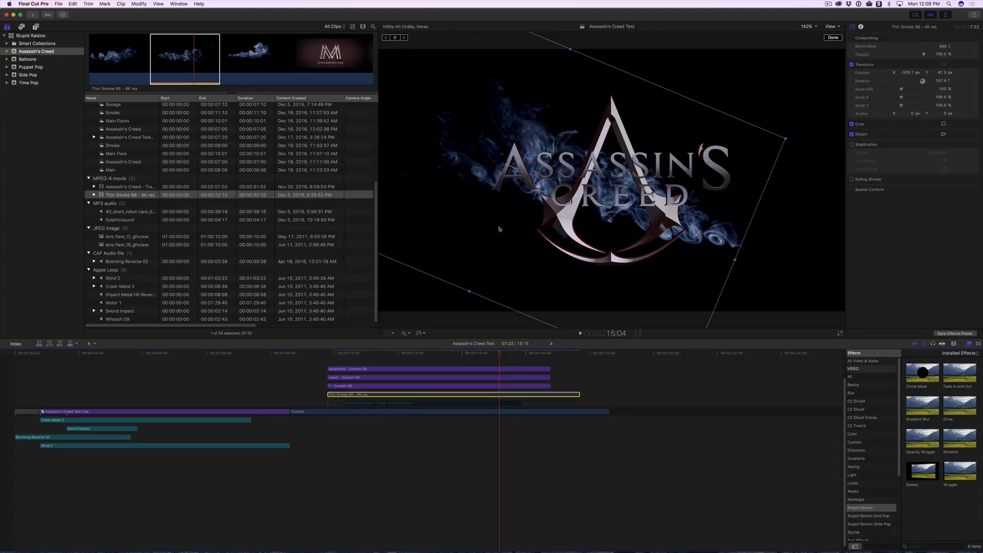
left_click_drag(463, 221, 456, 220)
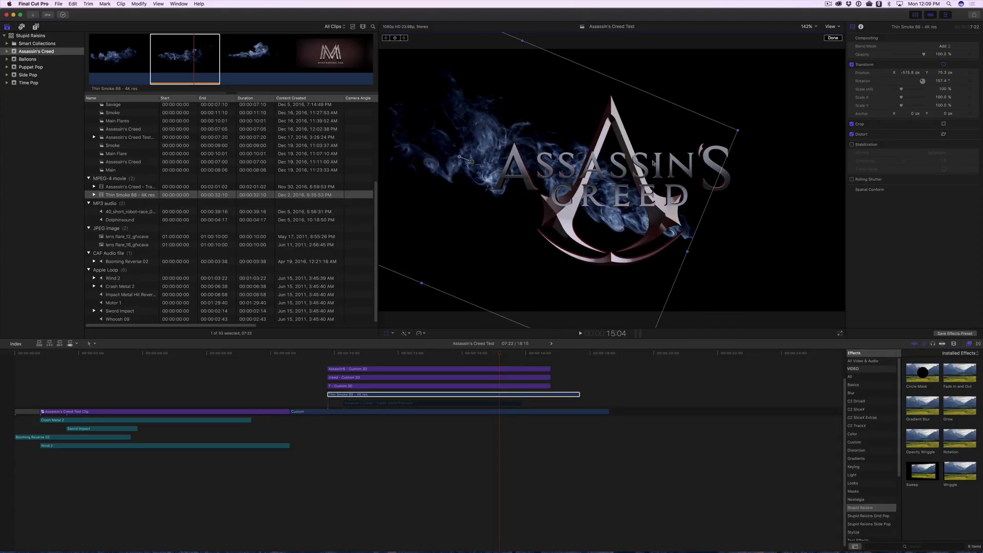
left_click(941, 55)
type("20")
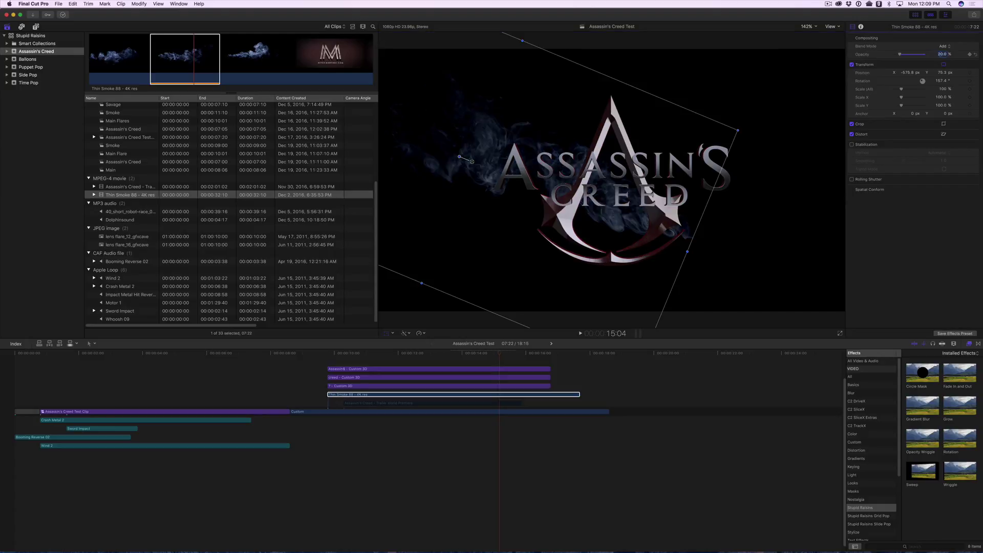
key("Return")
- Duplicate the smoke clip directly above the original and move the copy to about X -75 px, Y 6 px
left_click(483, 397)
left_click_drag(483, 396, 486, 388)
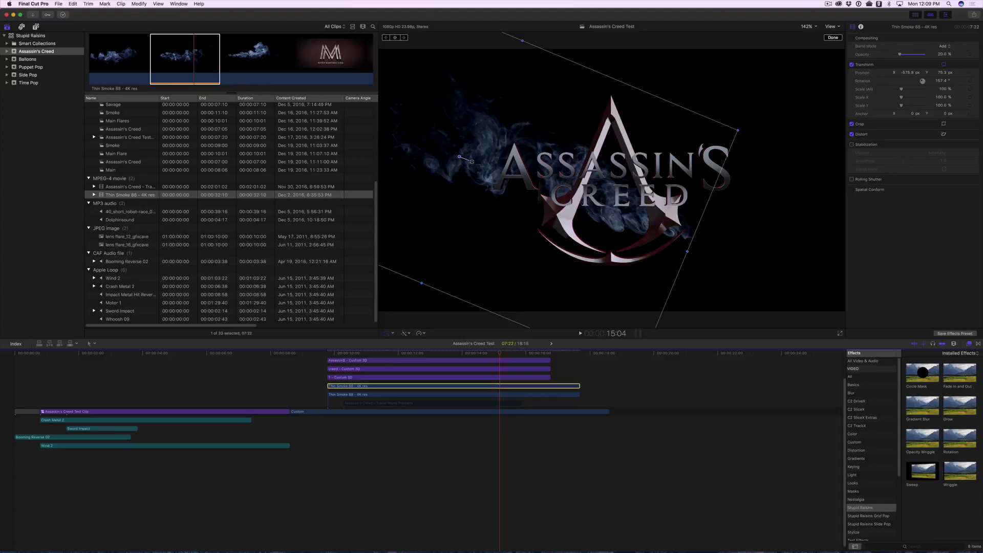
left_click_drag(475, 181, 609, 203)
- Slip the upper smoke clip's footage so it shows a different part of the smoke than the lower copy
left_click(472, 388)
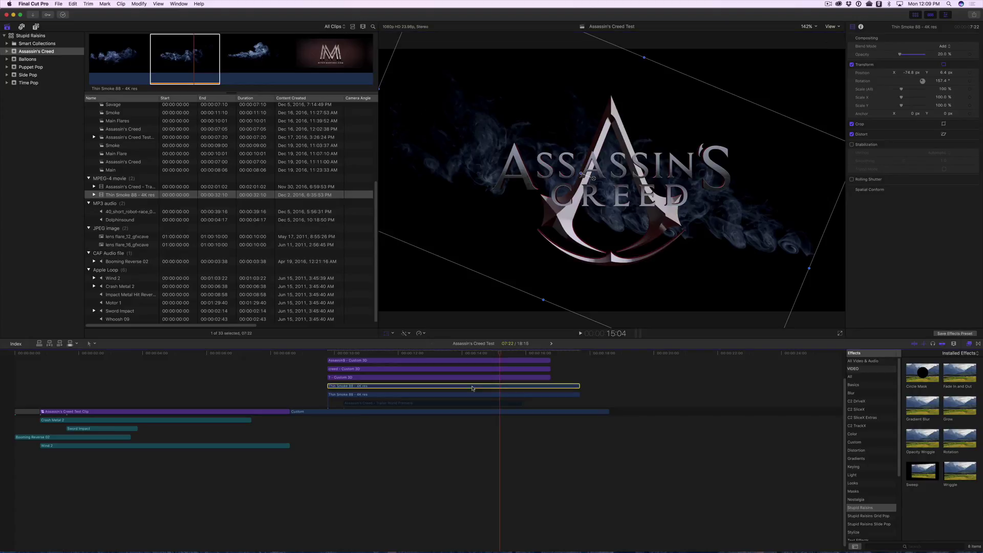
key("t")
left_click_drag(472, 388, 551, 386)
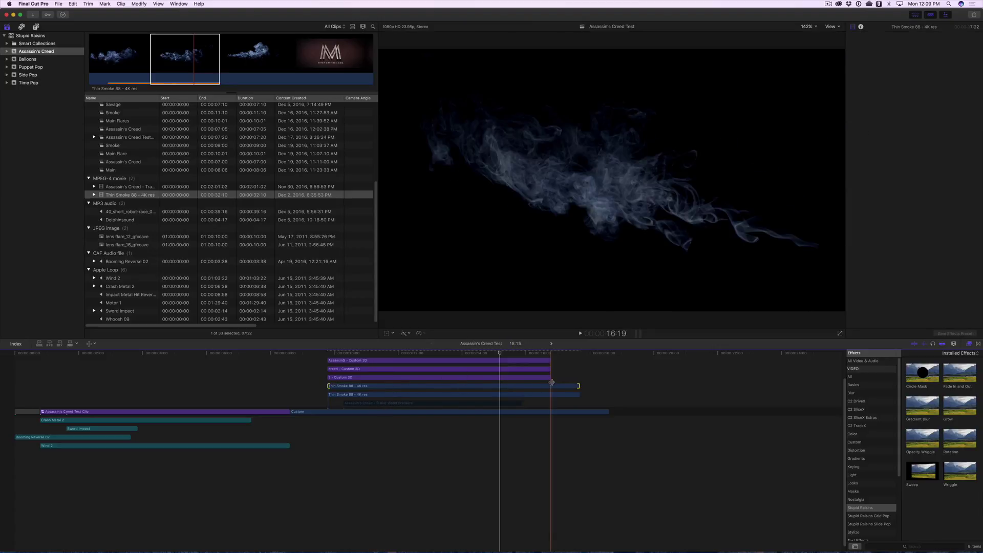
left_click(413, 356)
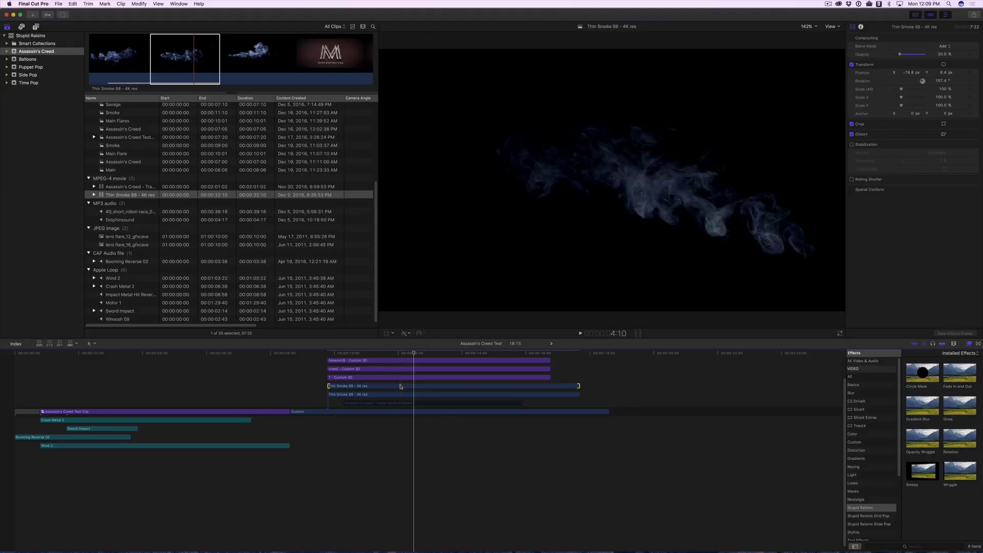
key("a")
- Retime both smoke clips to slow motion at about 80% speed with matching end points
left_click(402, 386)
left_click(402, 393, "super")
key("super+r")
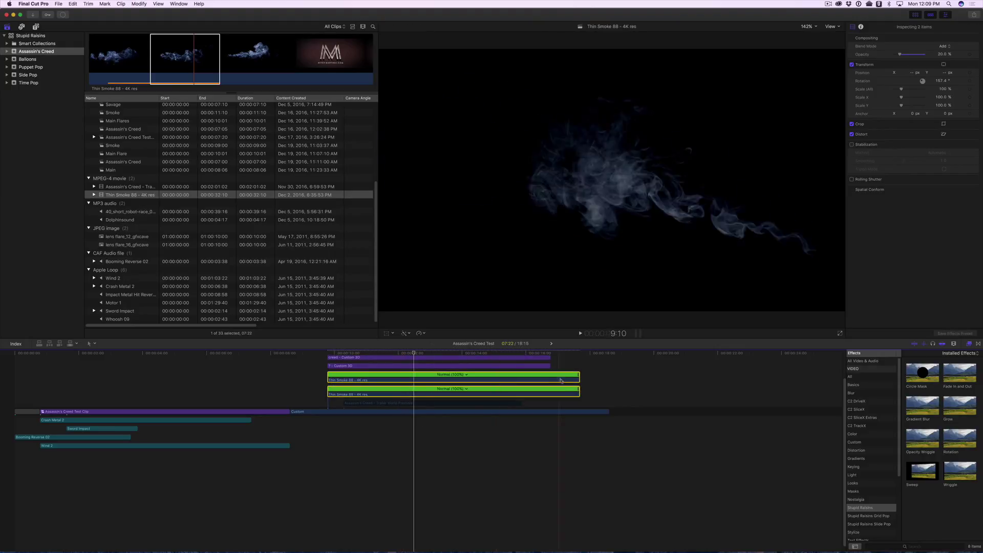
left_click_drag(580, 392, 598, 392)
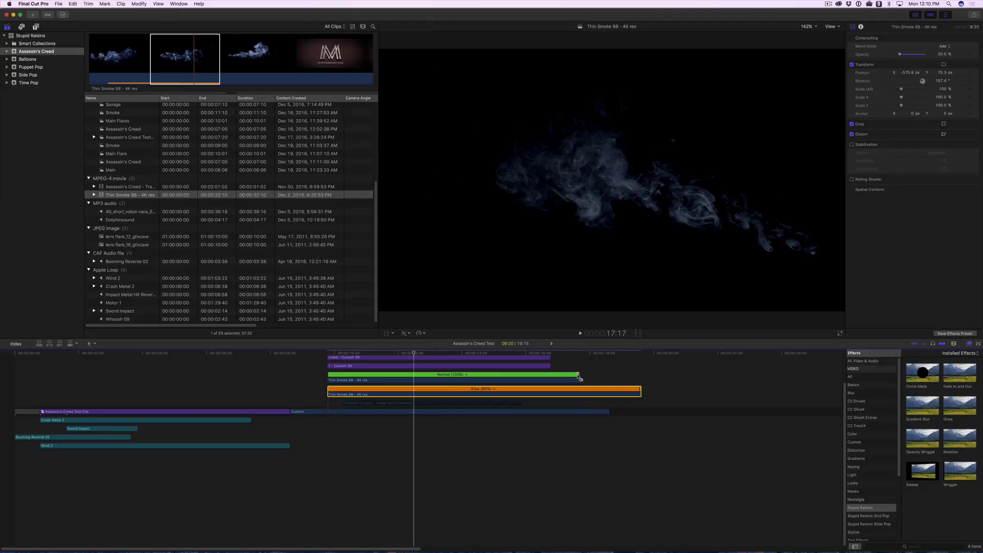
left_click_drag(579, 375, 650, 381)
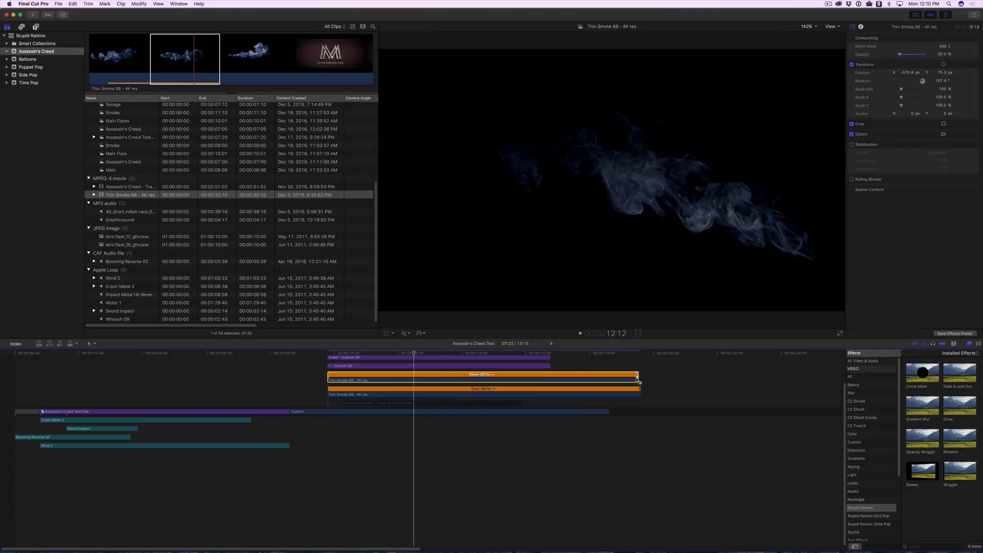
left_click_drag(641, 382, 642, 383)
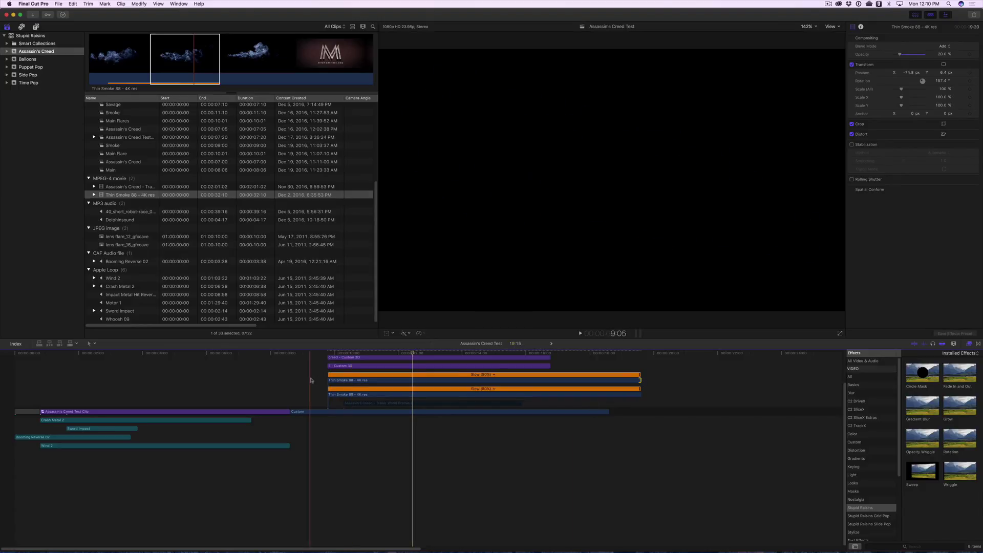
- Combine the two smoke clips into a compound clip named Smoke 3
key("alt+g")
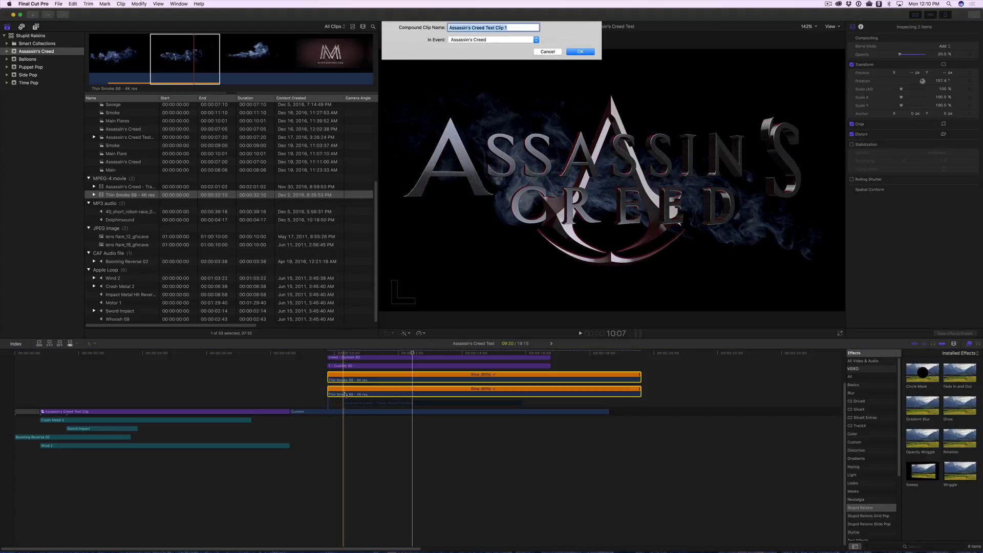
type("Smoke 3")
key("Return")
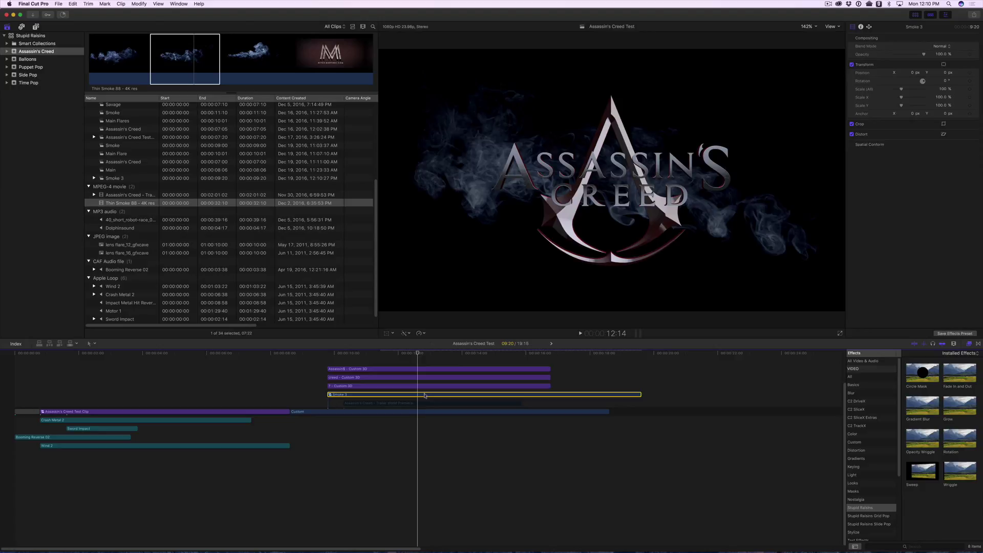
- Add a color correction to the Smoke 3 compound clip and shift its global color slightly toward green
key("alt+e")
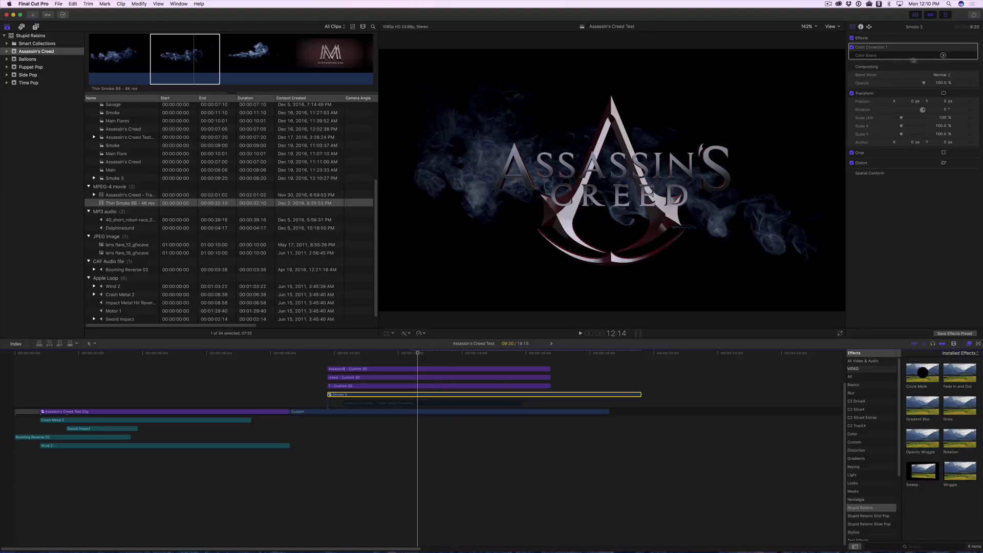
left_click(942, 55)
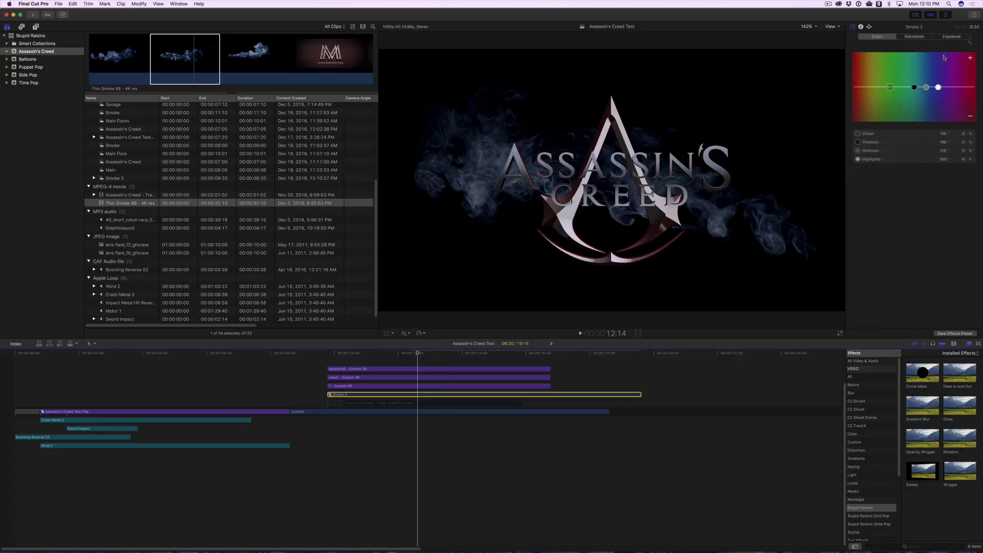
left_click(890, 87)
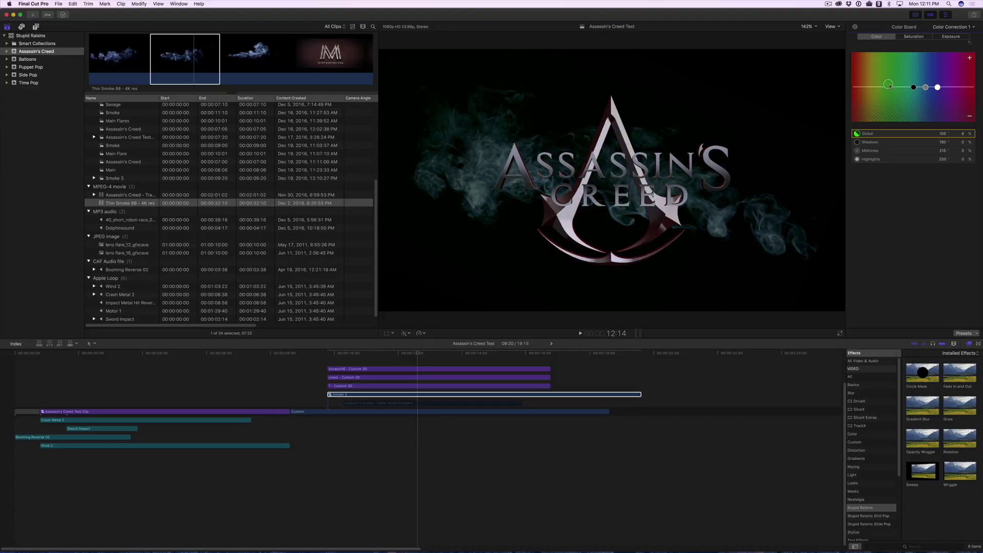
- Re-enable the trailer reference clip and view the composite near 15:07 to compare the smoke
left_click(424, 403)
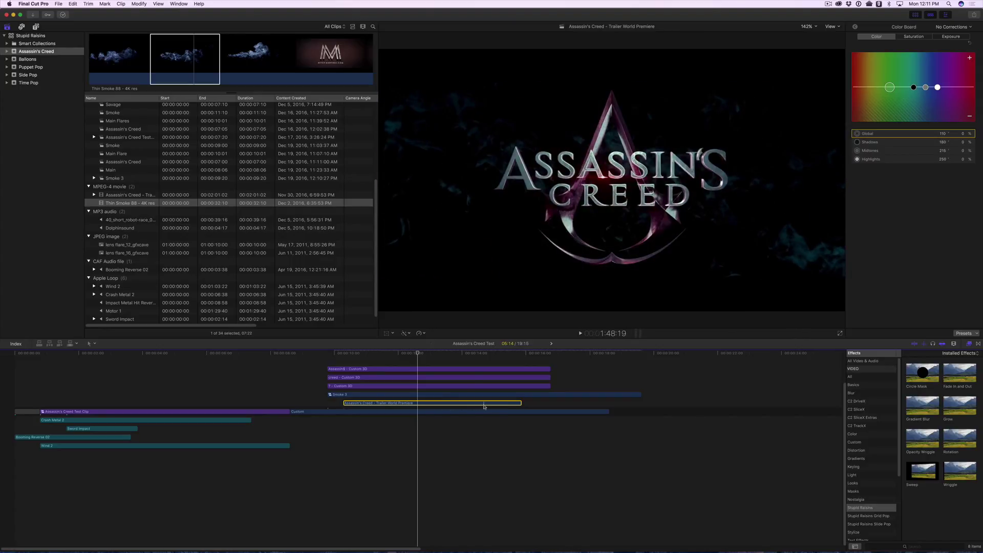
left_click(504, 358)
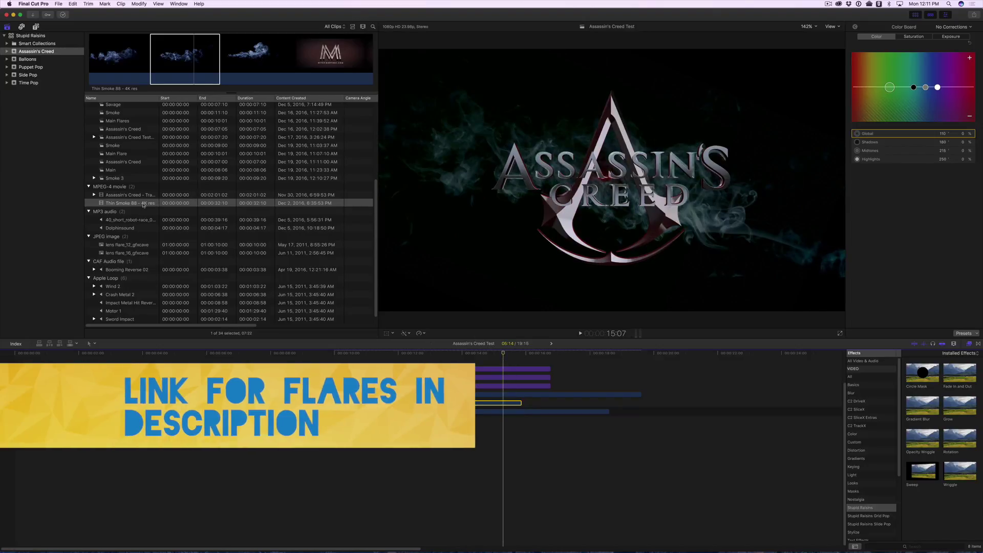
- Connect the lens flare_12_gfxcave image above the title clips at their start and set its blend mode to Add
left_click(139, 244)
scroll(139, 245, "down", 1)
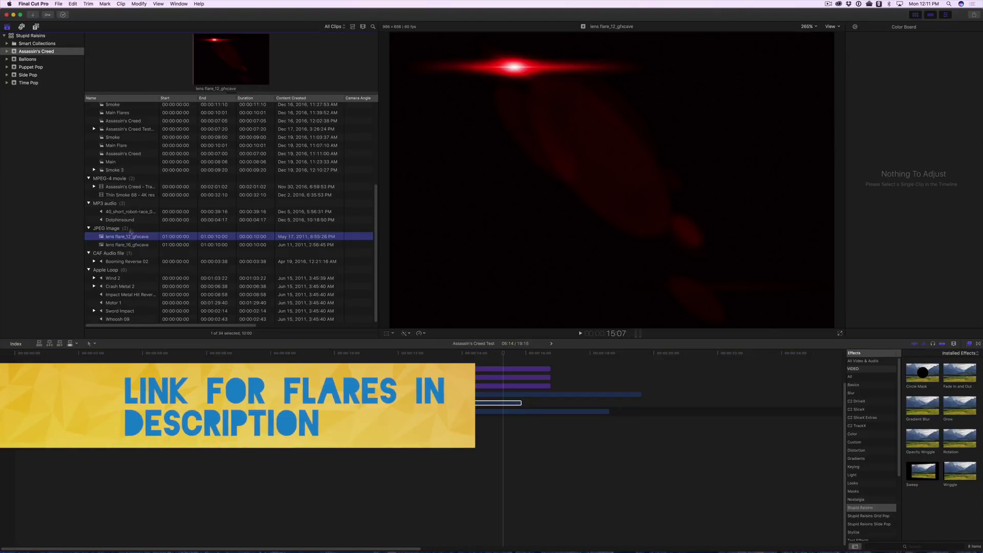
left_click_drag(122, 237, 328, 362)
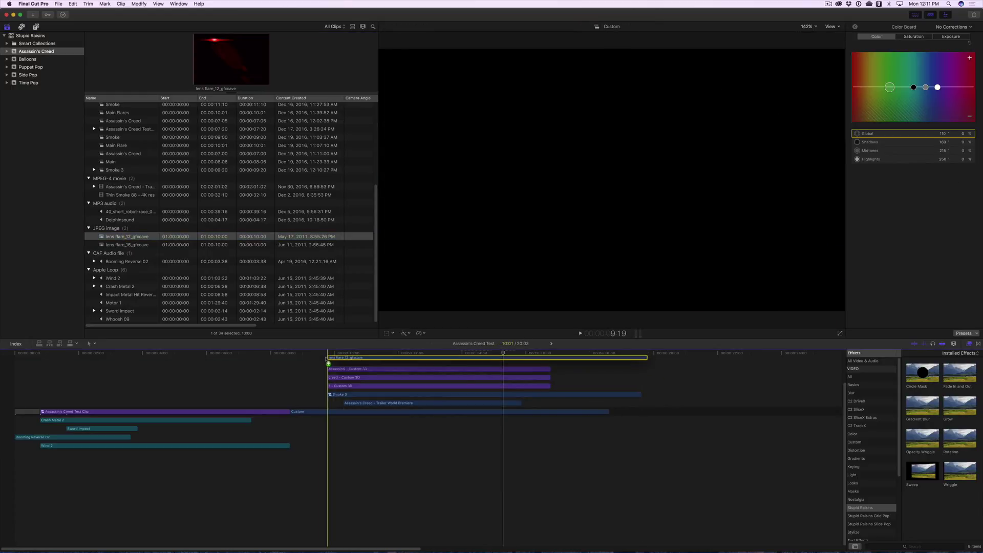
left_click(488, 354)
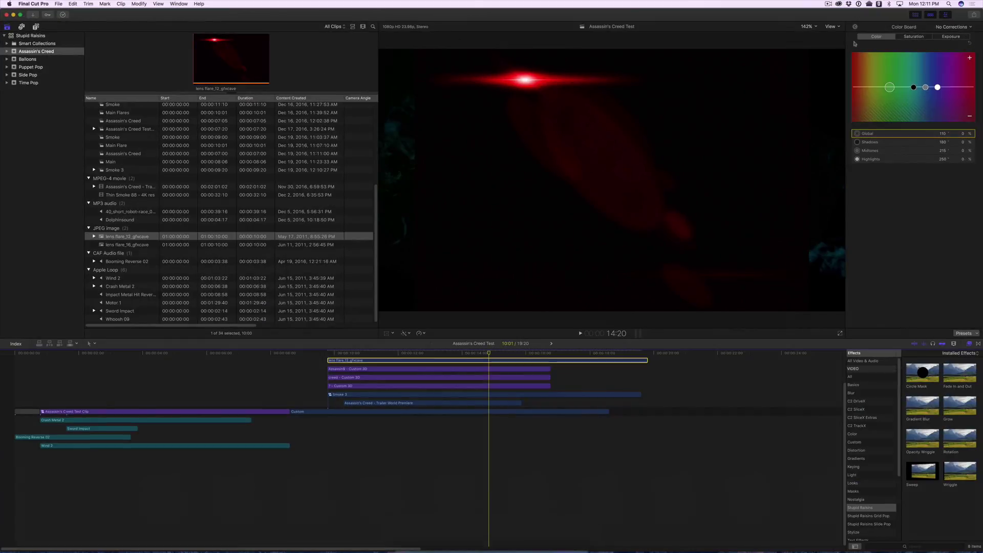
left_click(854, 27)
left_click(944, 46)
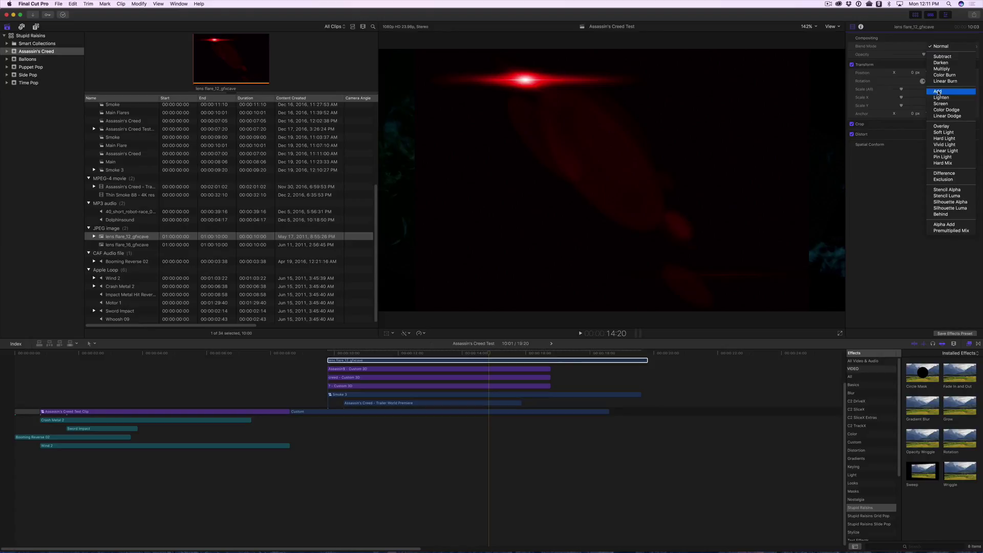
left_click(938, 92)
- Scale lens flare_12_gfxcave down to about 63% and center its bright spot over the emblem, between the two title lines
left_click(459, 361)
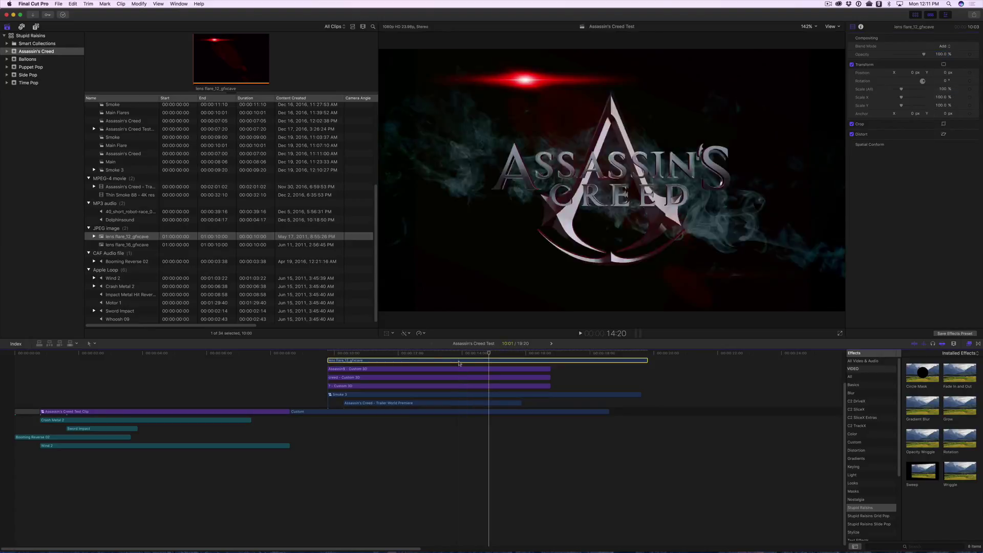
left_click(387, 334)
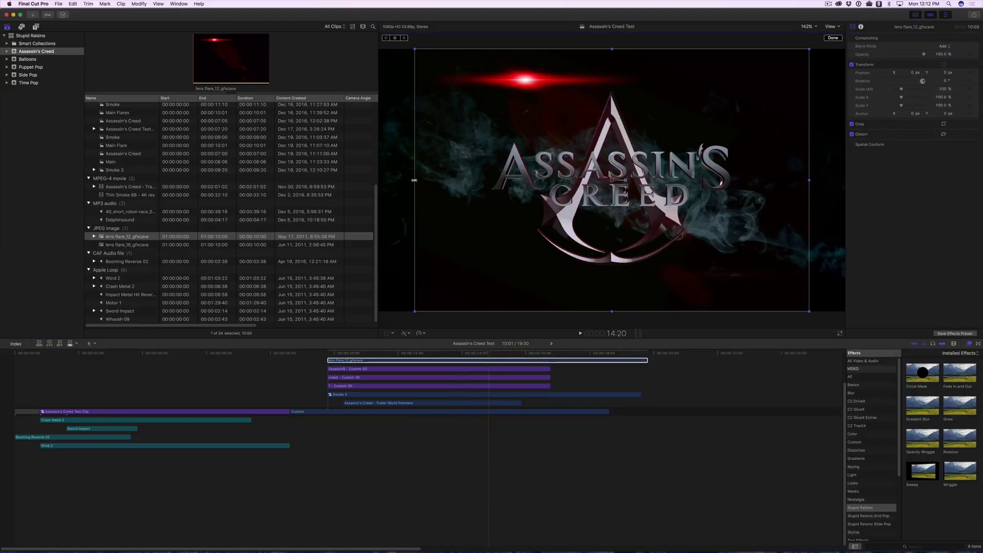
left_click_drag(413, 180, 487, 178)
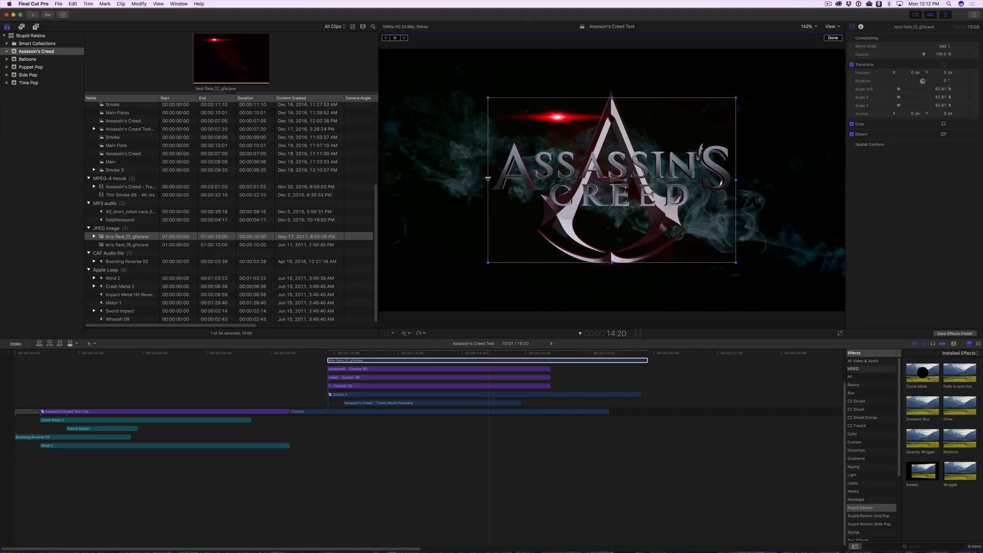
left_click_drag(612, 179, 658, 241)
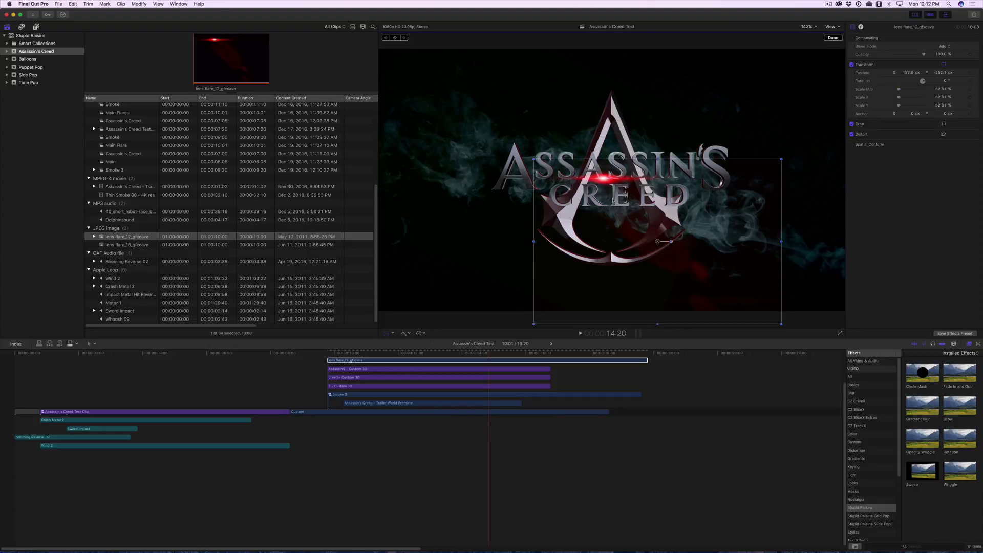
key("space")
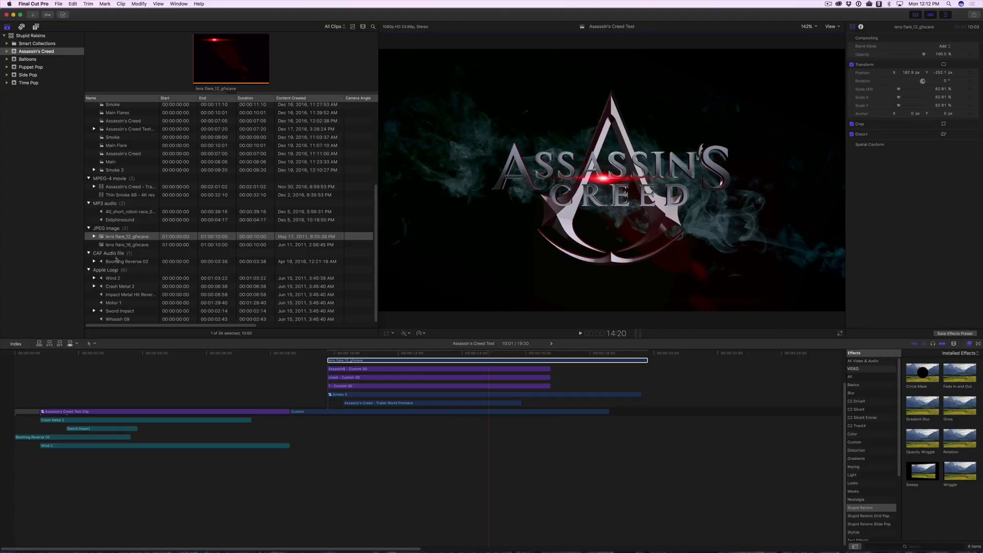
- Connect lens flare_16_gfxcave at the titles' start, set its blend mode to Add and place it beneath the lens flare_12_gfxcave clip
left_click(127, 244)
left_click_drag(127, 245, 328, 354)
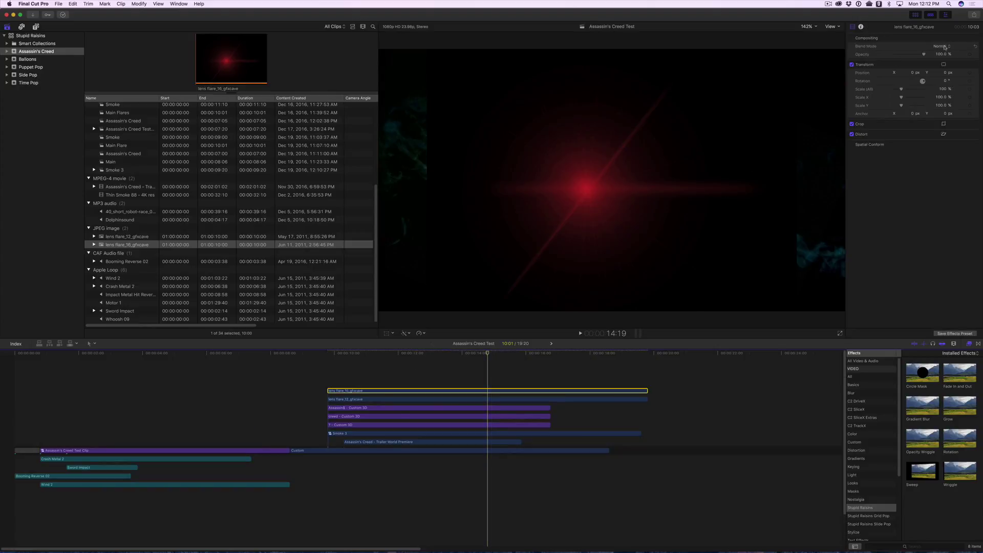
left_click(944, 46)
left_click(947, 92)
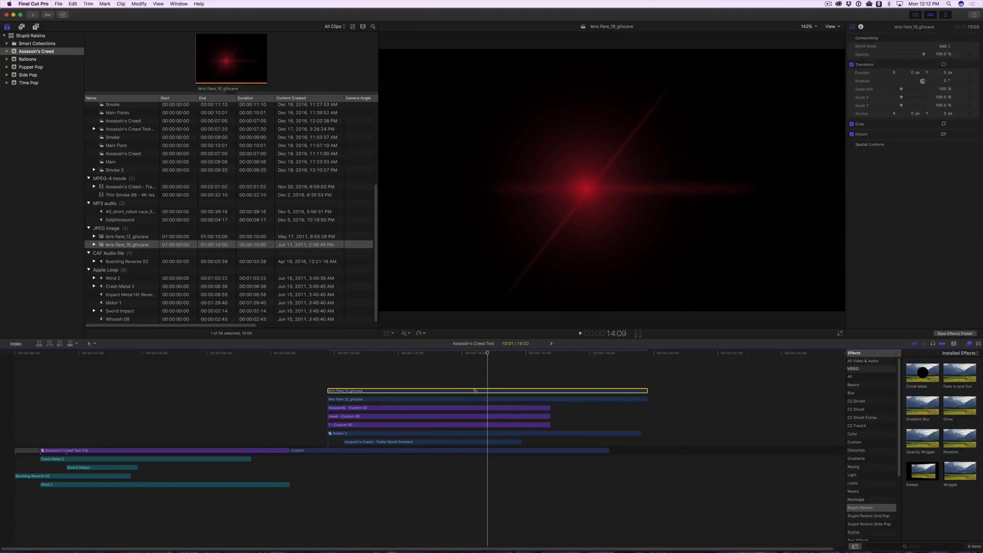
left_click_drag(475, 390, 475, 400)
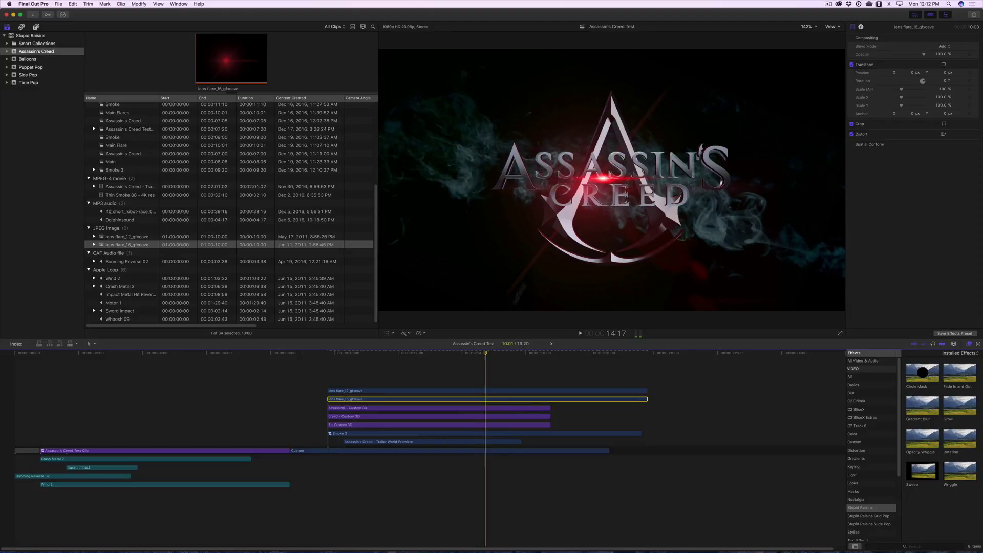
- Reposition lens flare_16_gfxcave to about X 53, Y 45 px so its center lines up with the first flare
left_click(484, 242)
left_click(385, 334)
mouse_move(535, 218)
left_mouse_down()
mouse_move(521, 221)
mouse_move(549, 207)
left_mouse_up()
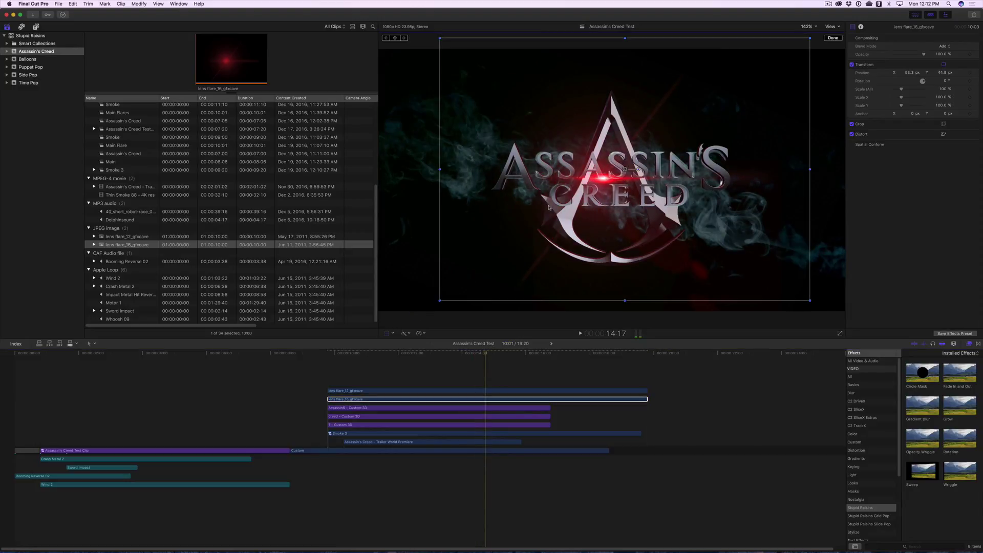
key("shift+t")
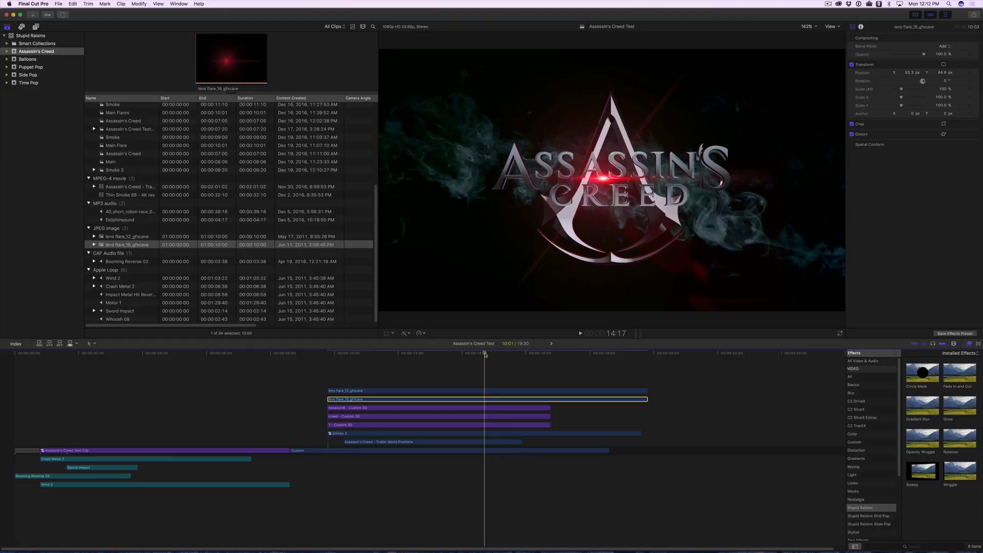
- Duplicate the lens flare_16_gfxcave clip above the other flares and move the copy's glow to the left edge of the frame
key("Up")
left_click_drag(454, 399, 454, 377)
left_click(457, 354)
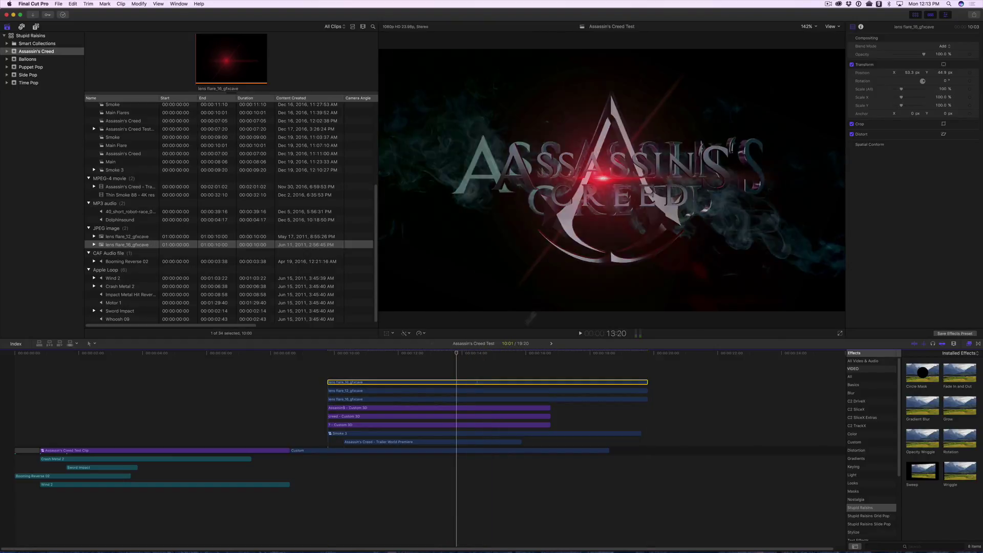
left_click(386, 333)
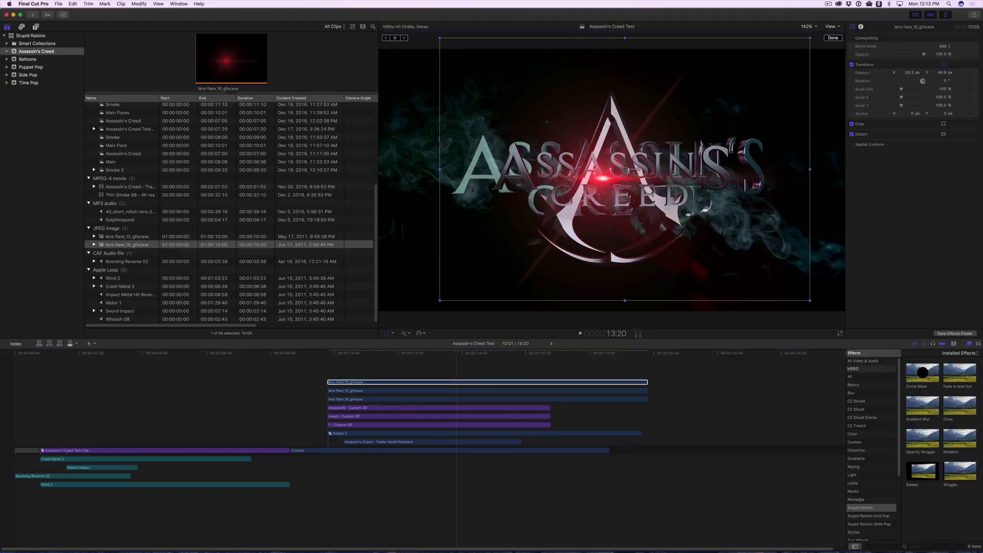
left_click_drag(604, 178, 395, 152)
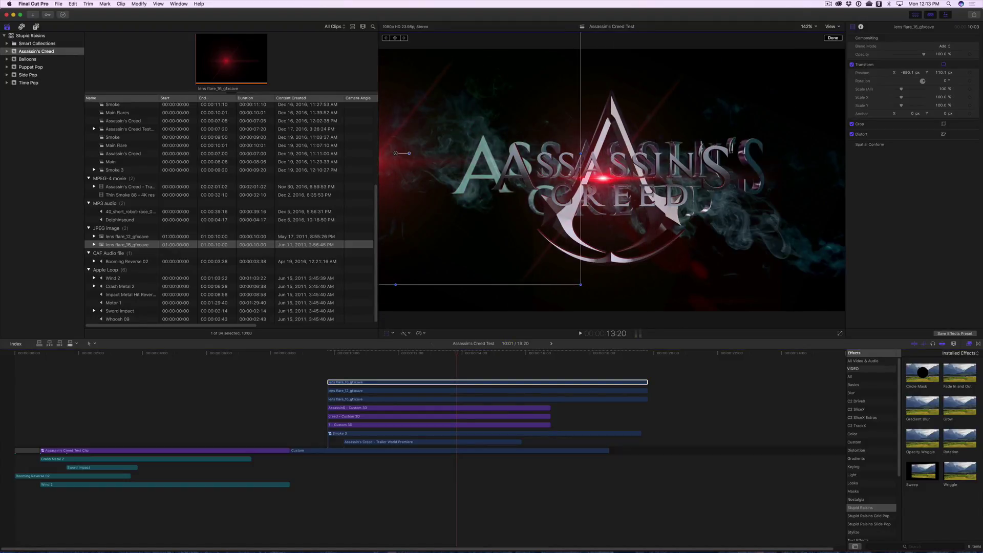
- Scale the duplicated flare to 300% and reposition it so only its soft red glow spills in from the frame's left edge
left_click_drag(941, 90, 942, 89)
left_click_drag(476, 244, 315, 225)
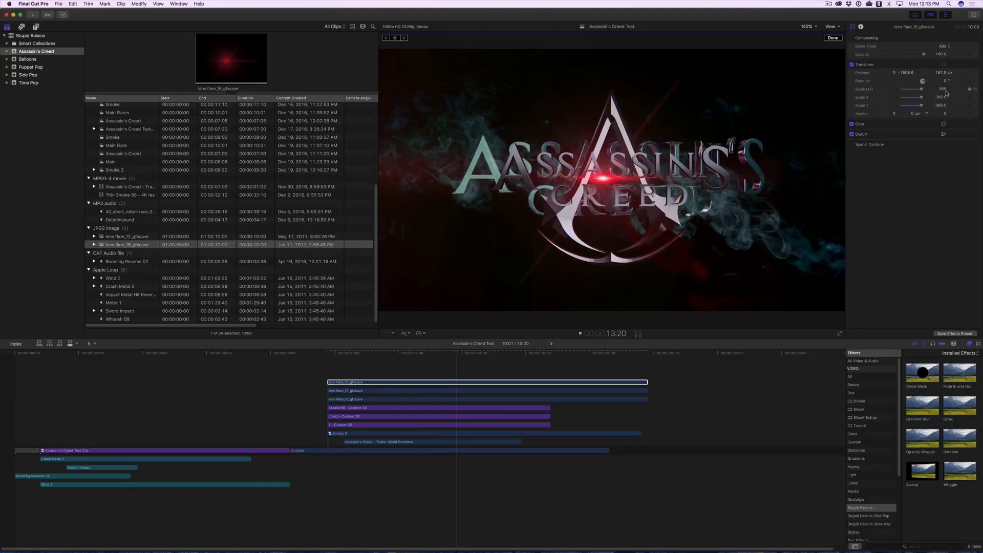
left_click(961, 89)
type("300")
key("Return")
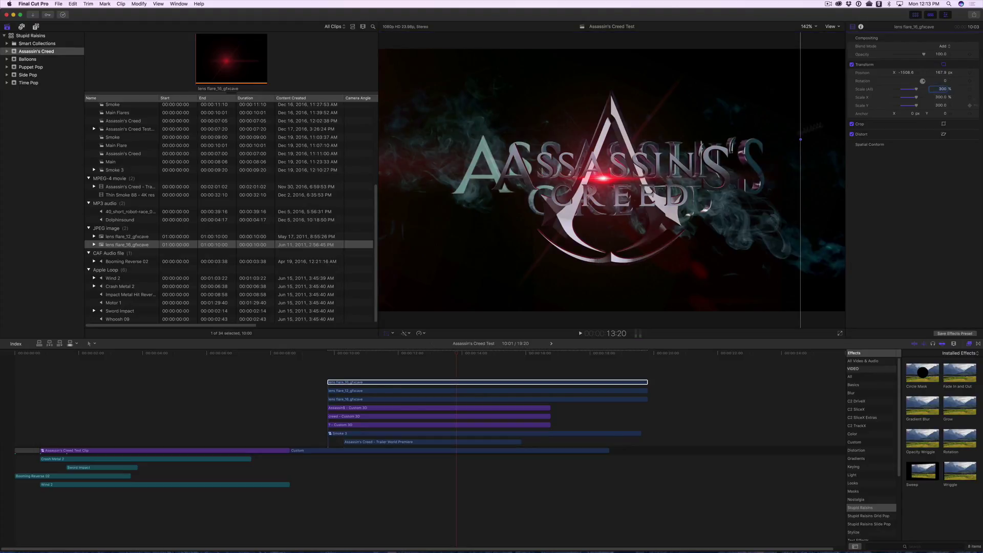
left_click_drag(404, 203, 437, 203)
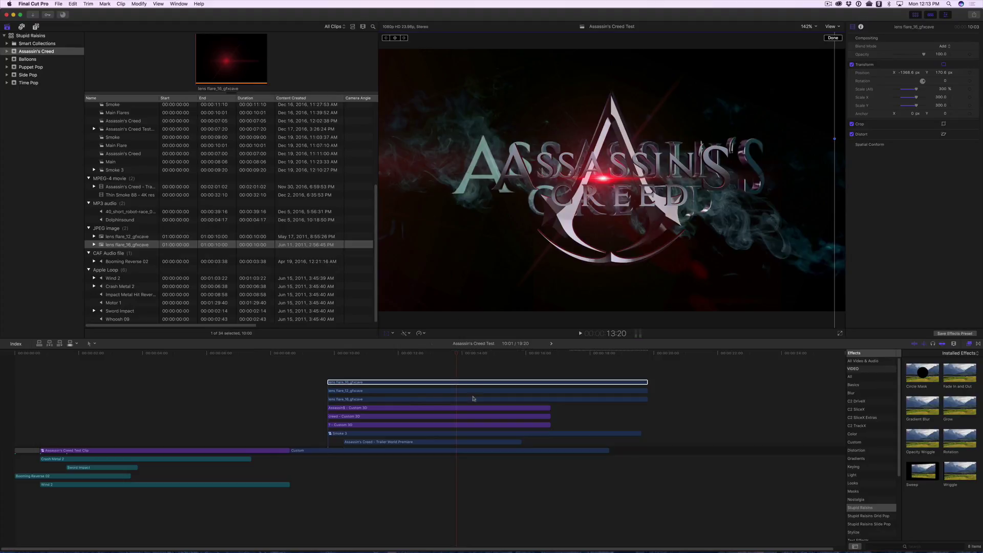
- Combine the two central flare clips into a compound clip named Main Flares and set its blend mode to Add
left_click_drag(323, 391, 339, 402)
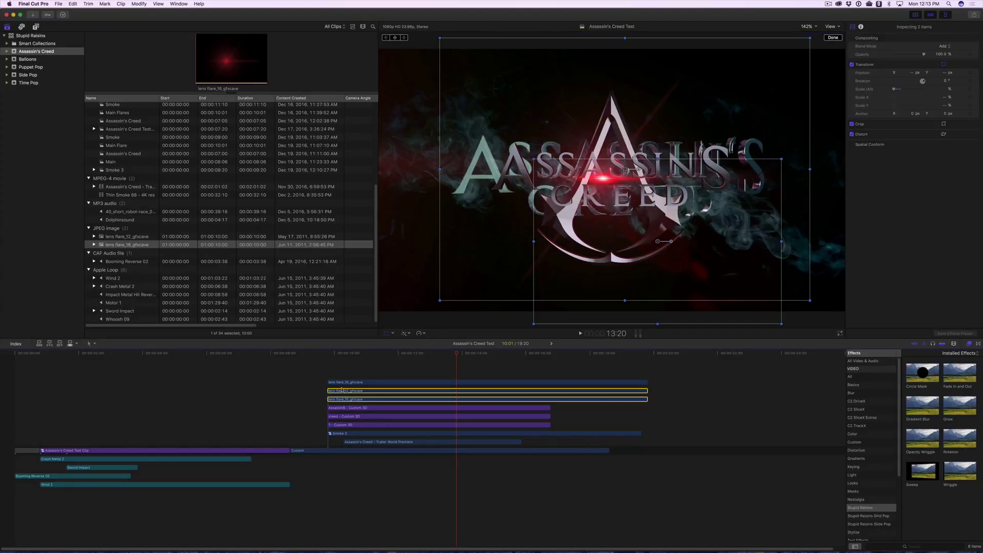
key("alt+g")
type("Main Flares")
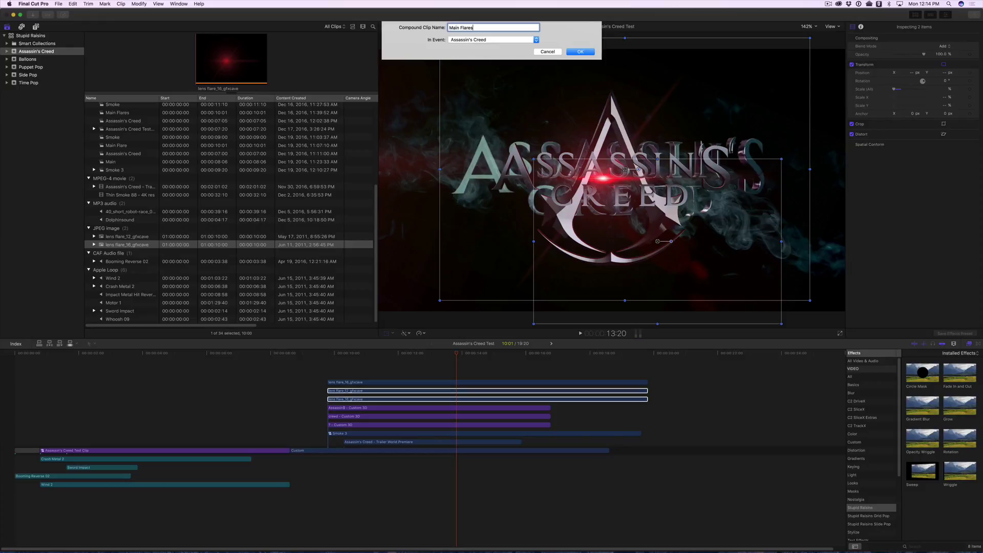
key("Return")
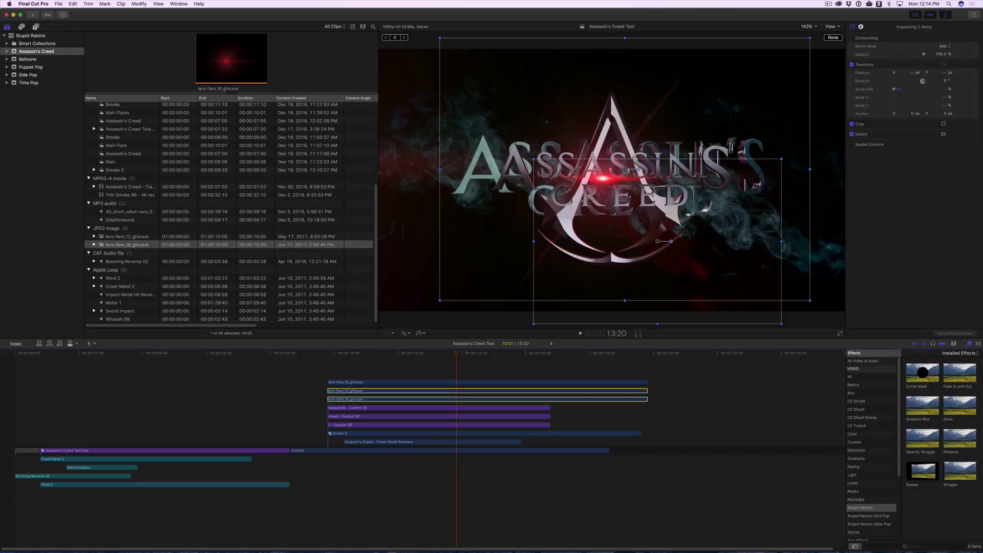
left_click(945, 46)
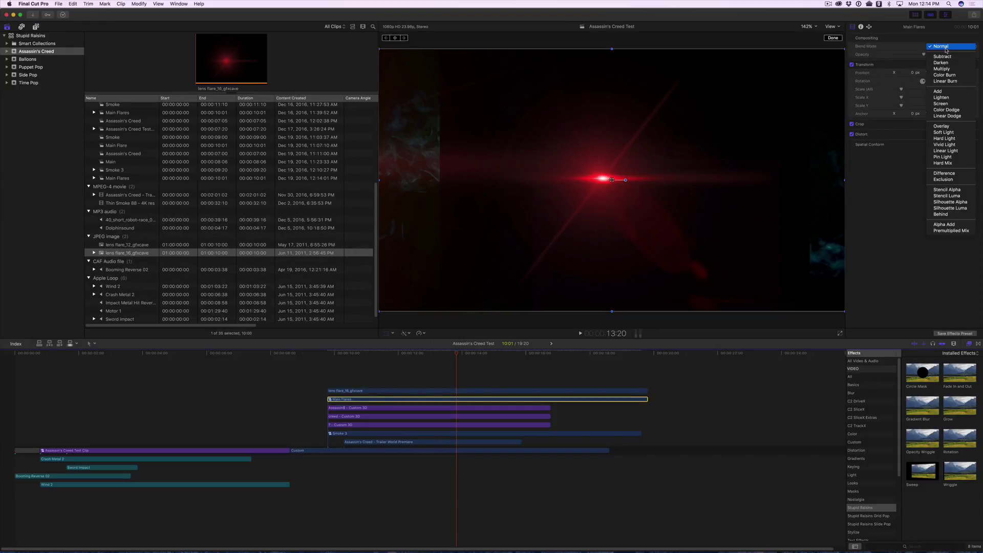
left_click(947, 91)
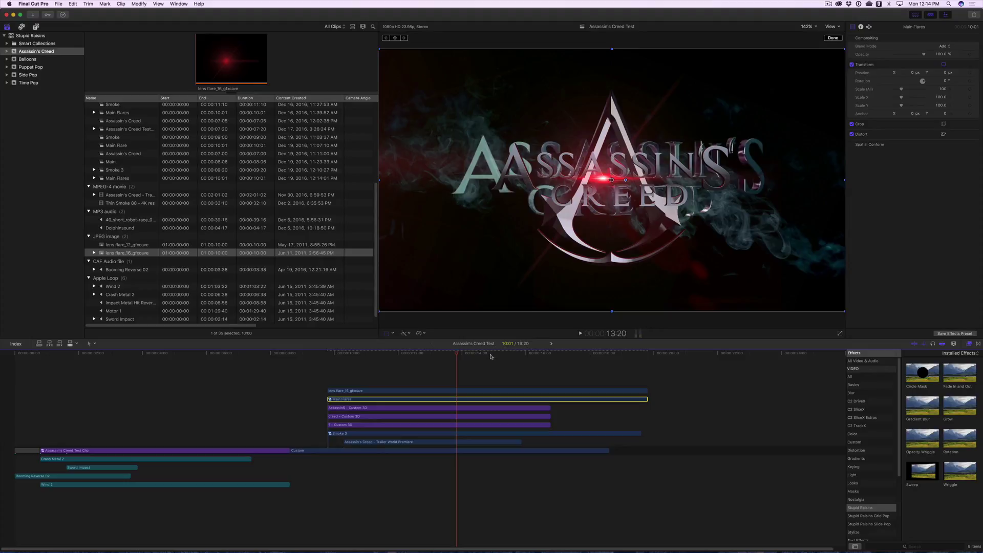
- Check the flare timing in the trailer reference clip and apply the Fade In and Out effect to the Main Flares clip
left_click(435, 442)
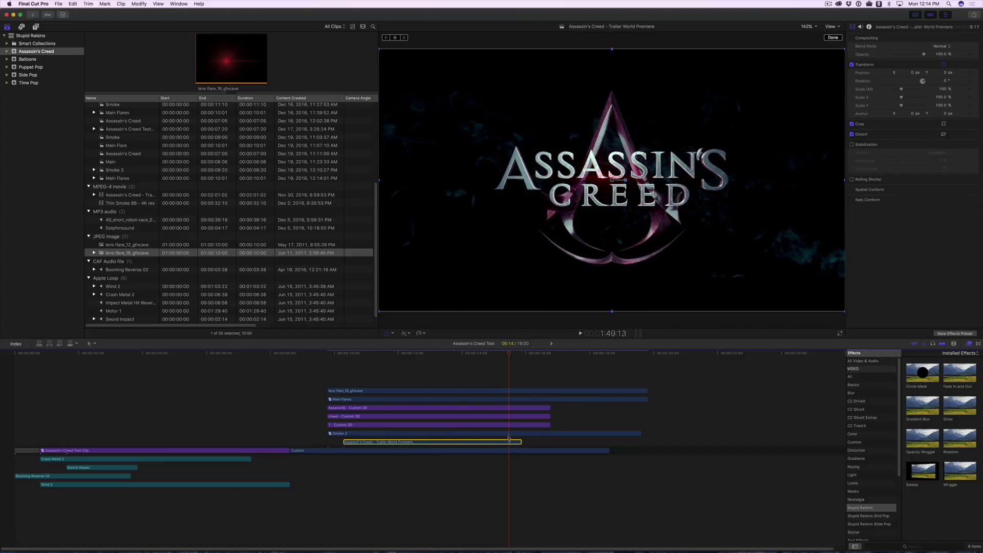
left_click(477, 399)
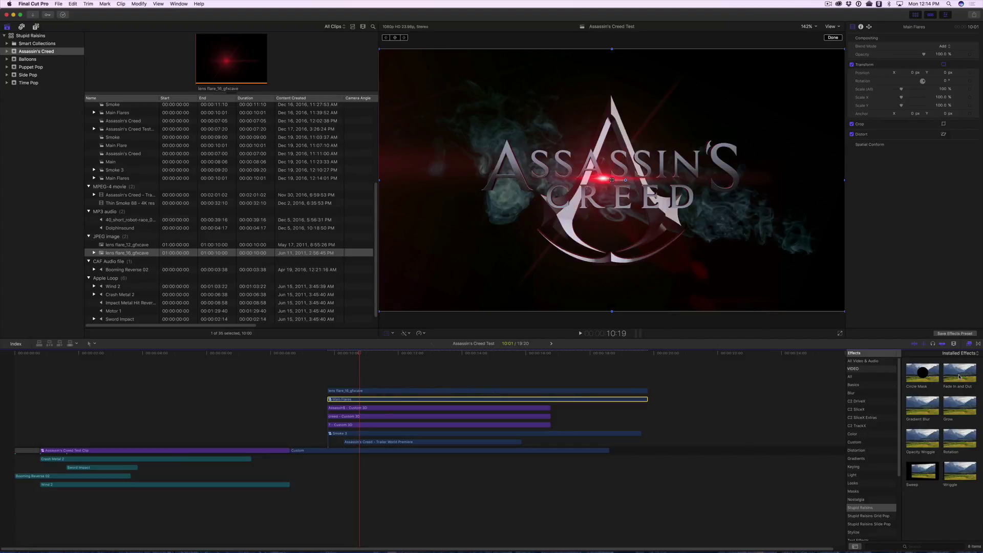
left_click_drag(959, 376, 495, 399)
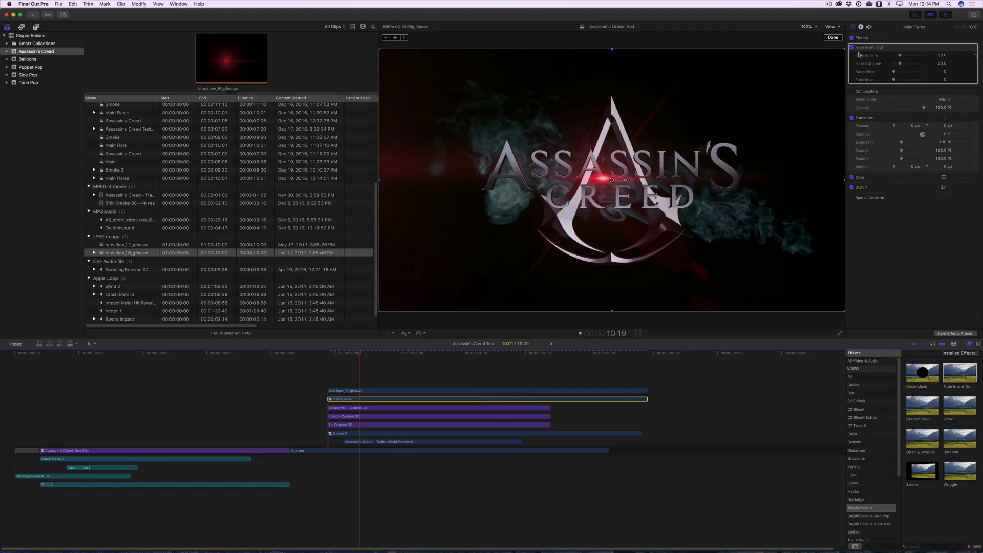
- Shift the Main Flares clip to start at about 10:19 and play back the flare's fade-in
left_click_drag(352, 399, 384, 401)
left_click_drag(360, 354, 332, 356)
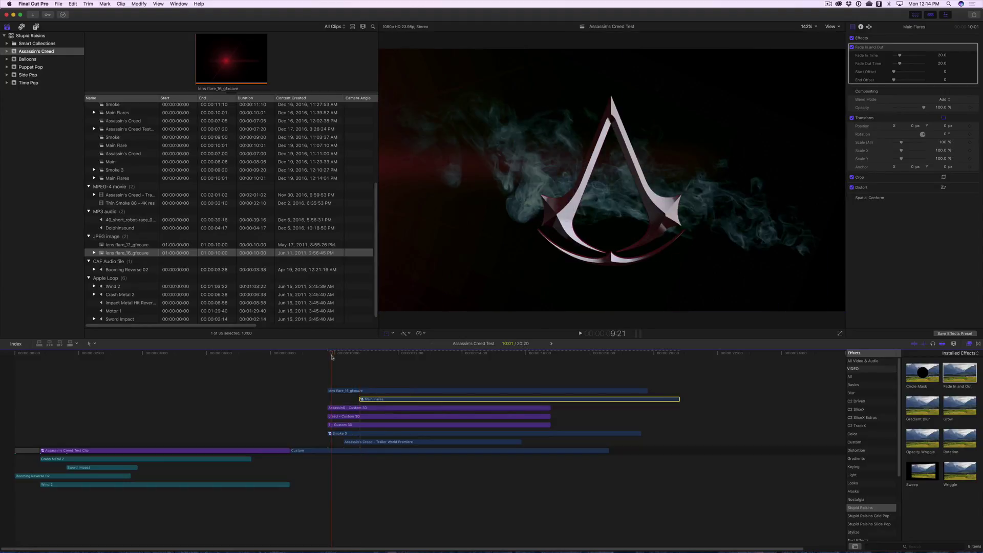
key("space")
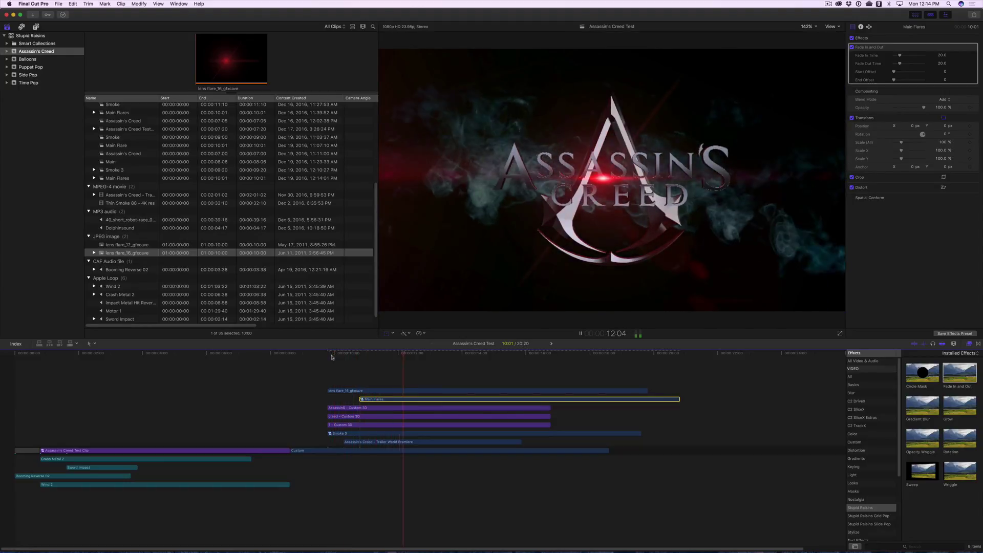
key("space")
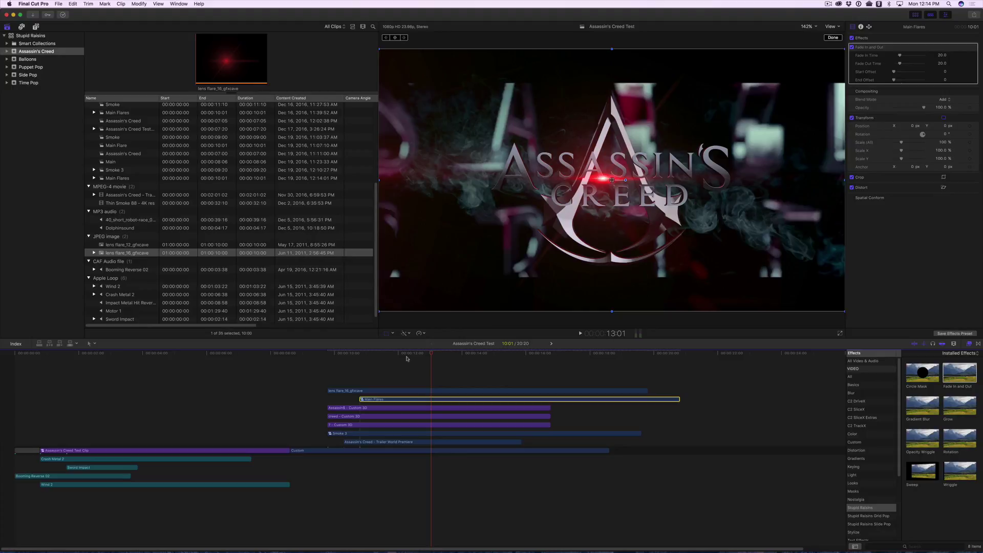
- Apply the Opacity Wriggle effect to the Main Flares clip with an amount of 25% and the Subtract apply mode
mouse_move(406, 359)
left_mouse_down()
mouse_move(422, 359)
mouse_move(362, 358)
mouse_move(429, 362)
mouse_move(393, 368)
left_mouse_up()
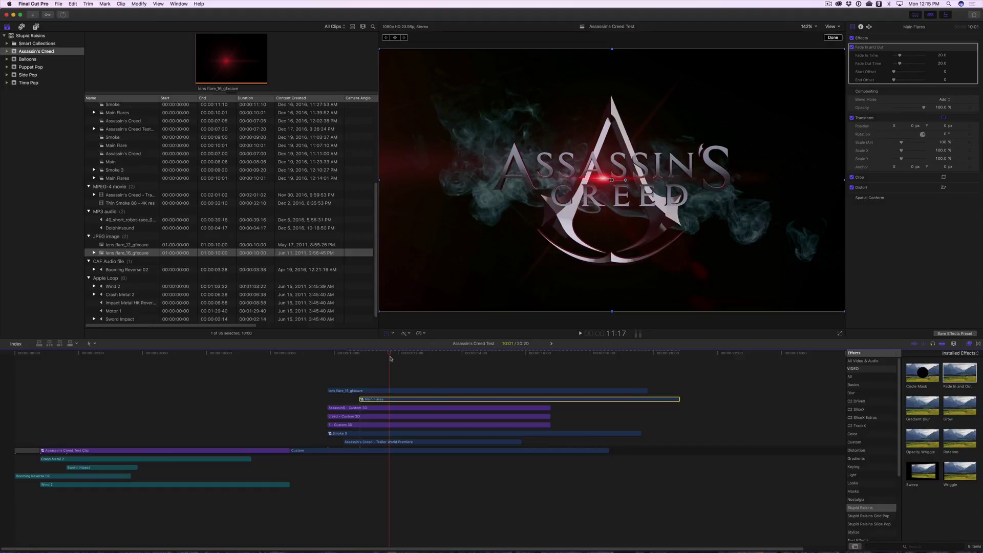
left_click_drag(390, 356, 431, 356)
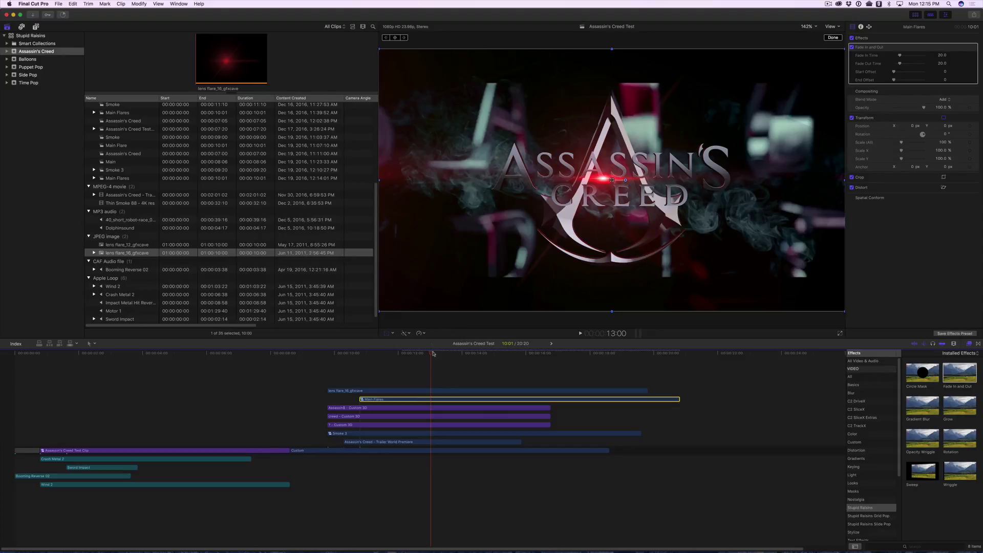
double_click(929, 440)
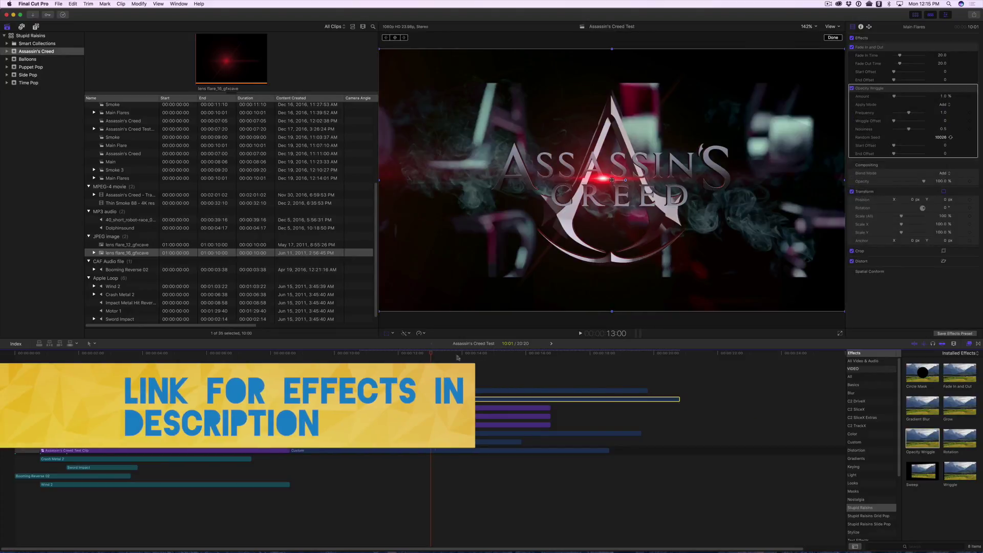
left_click(943, 97)
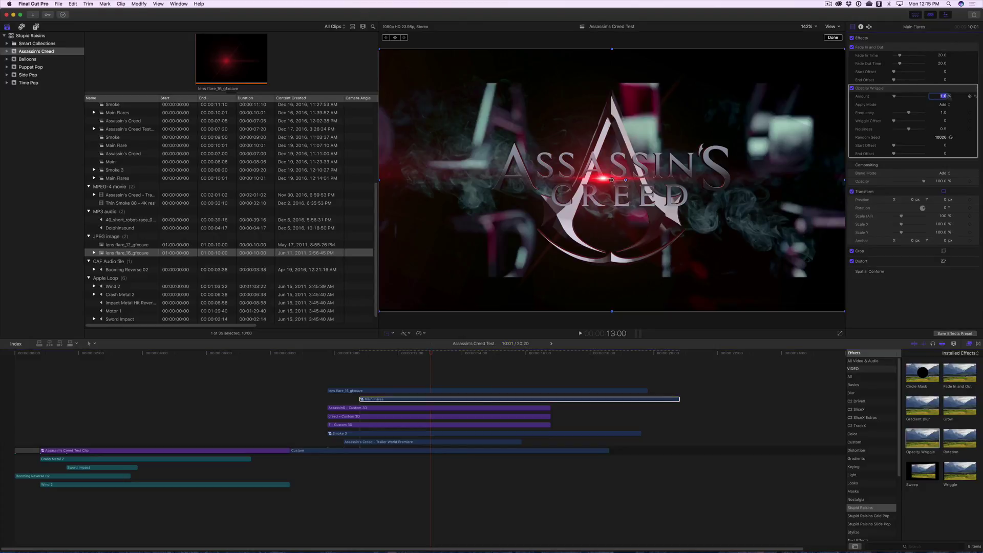
type("25")
key("Return")
left_click(947, 105)
left_click(948, 113)
left_click(936, 96)
- Lower the Opacity Wriggle noisiness on Main Flares to about 0.39 and generate a new random seed
left_click_drag(909, 131, 906, 129)
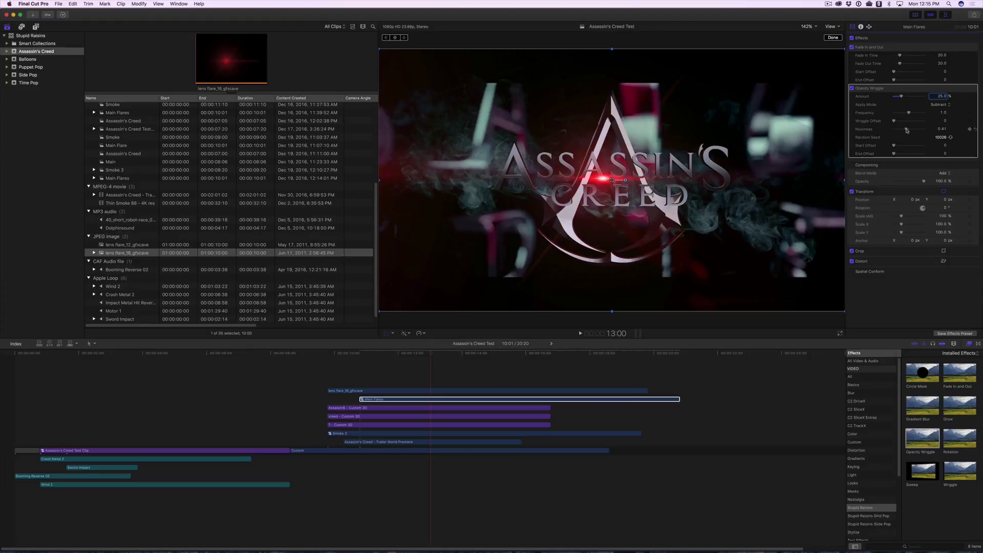
left_click(951, 138)
left_click(951, 137)
- Disable the trailer reference clip and play back the title to review the flickering flares
left_click(425, 441)
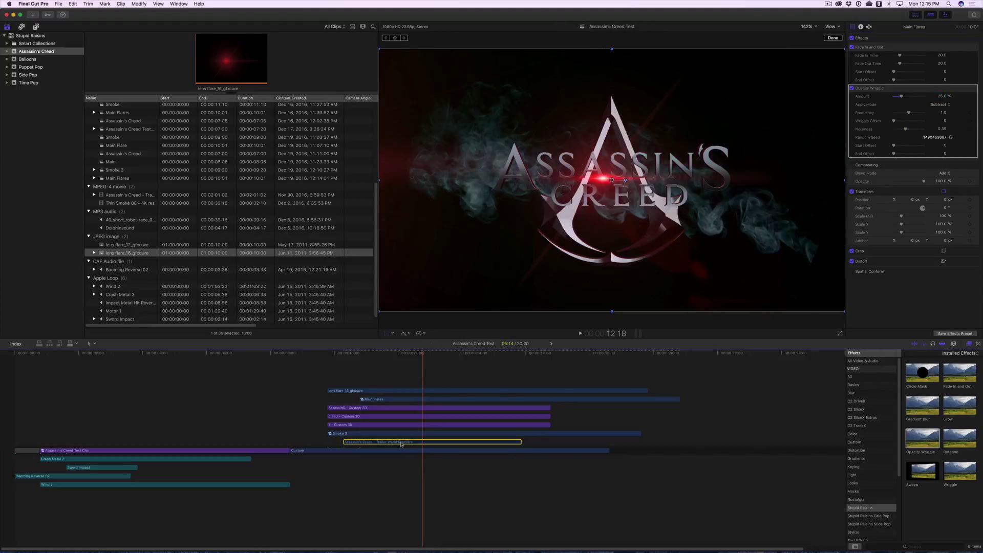
key("space")
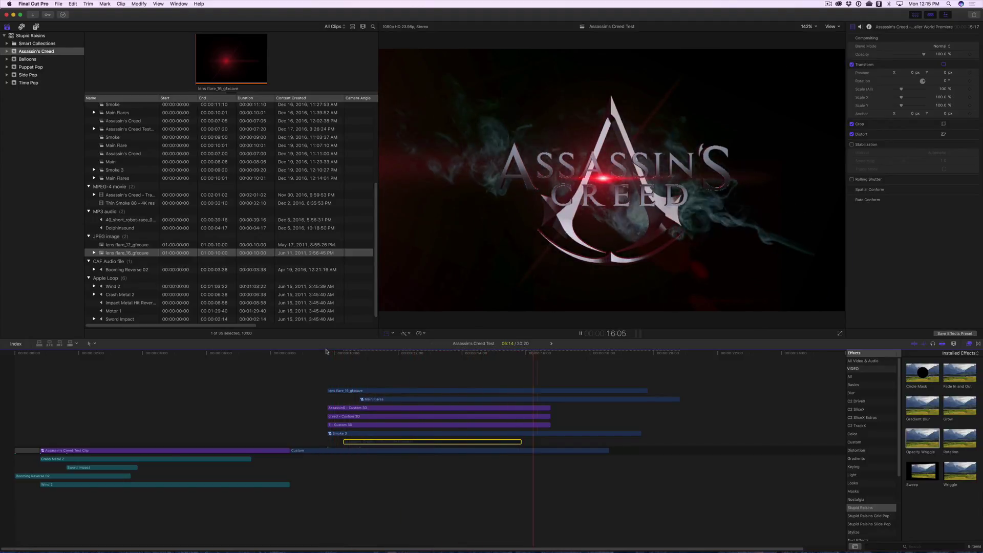
key("space")
left_click_drag(465, 353, 439, 354)
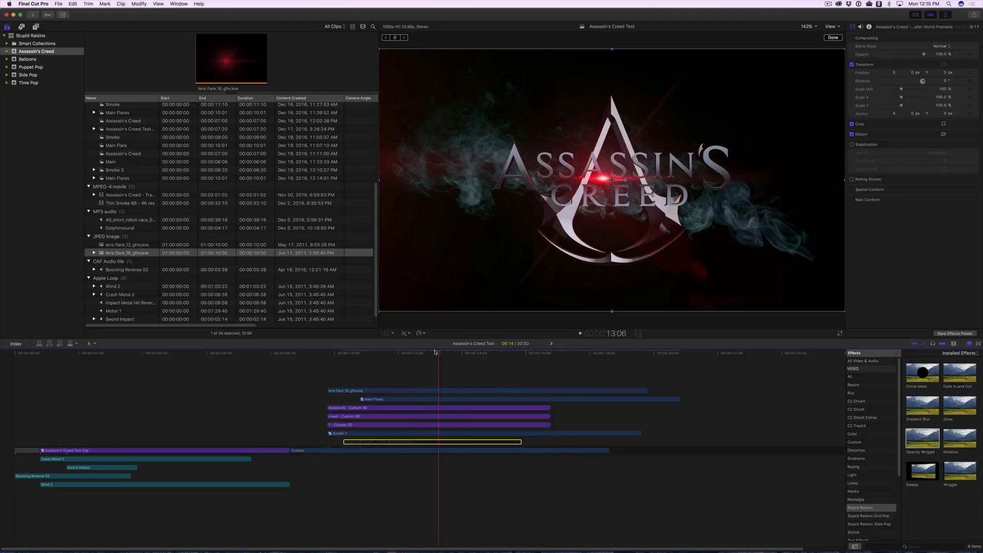
left_click_drag(436, 354, 435, 355)
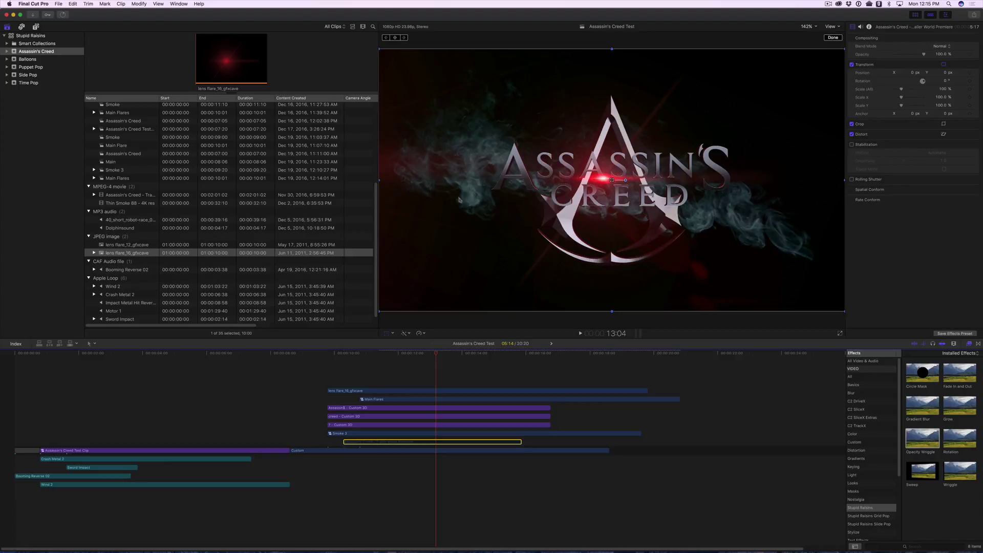
- Paste only the Opacity Wriggle effect from Main Flares onto the side lens flare clip and give it a different random seed
left_click(441, 399)
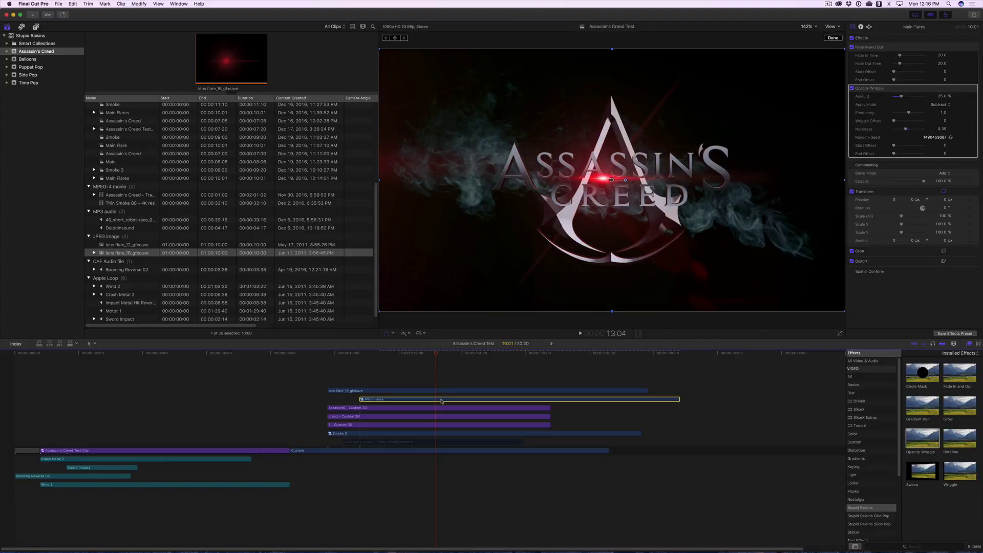
left_click(427, 391)
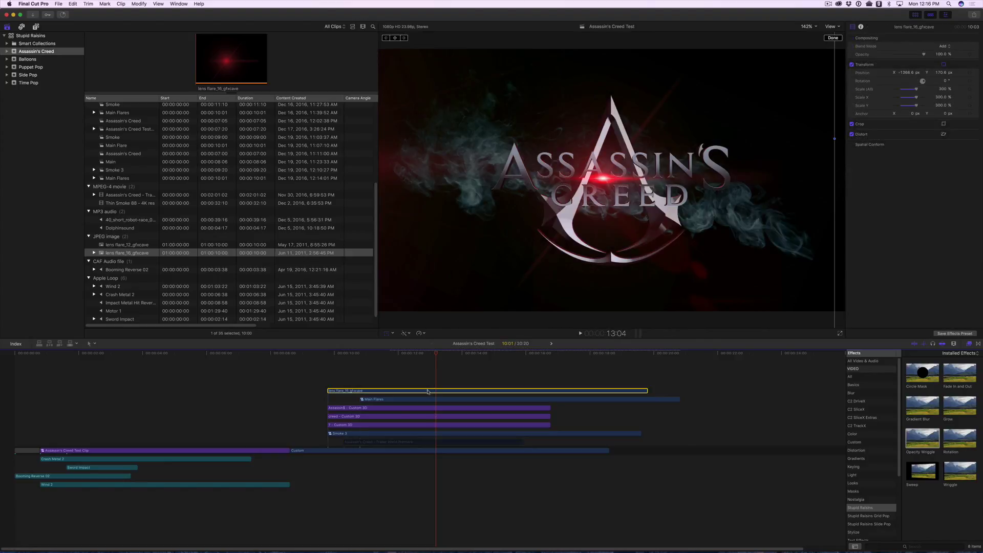
key("super+shift+v")
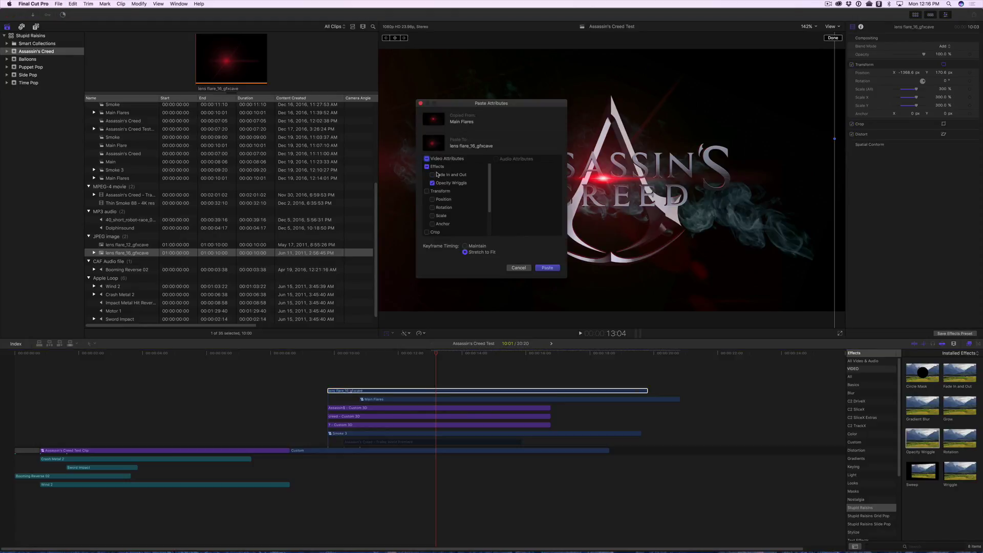
left_click(546, 268)
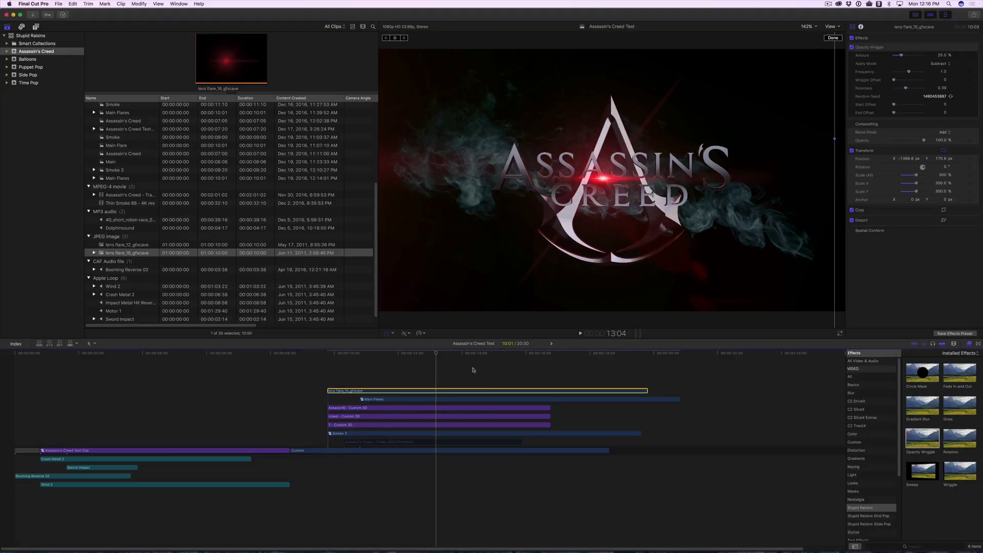
left_click(951, 97)
left_click(950, 97)
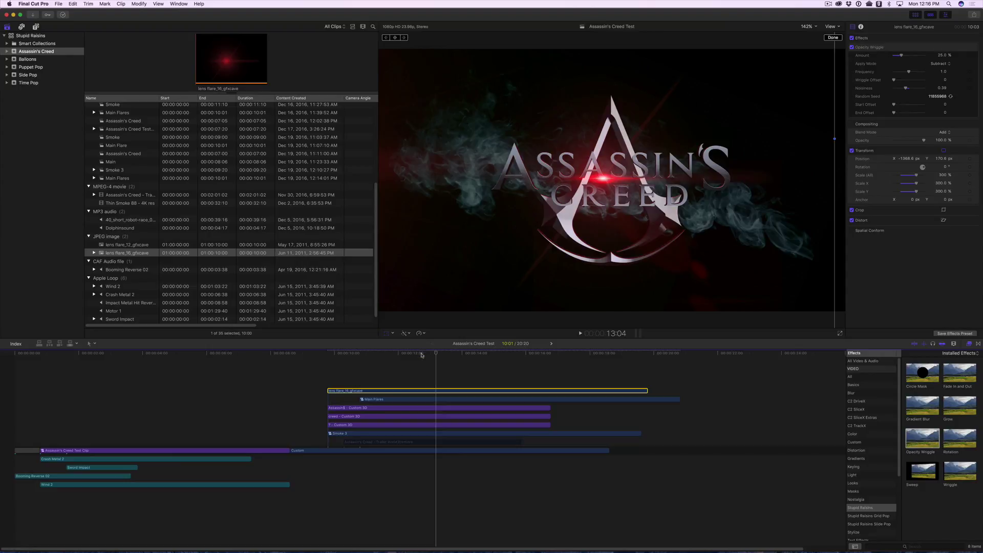
- Move the Main Flares clip earlier to start at 10:14 and play back the flare's entrance
left_click_drag(422, 354, 359, 364)
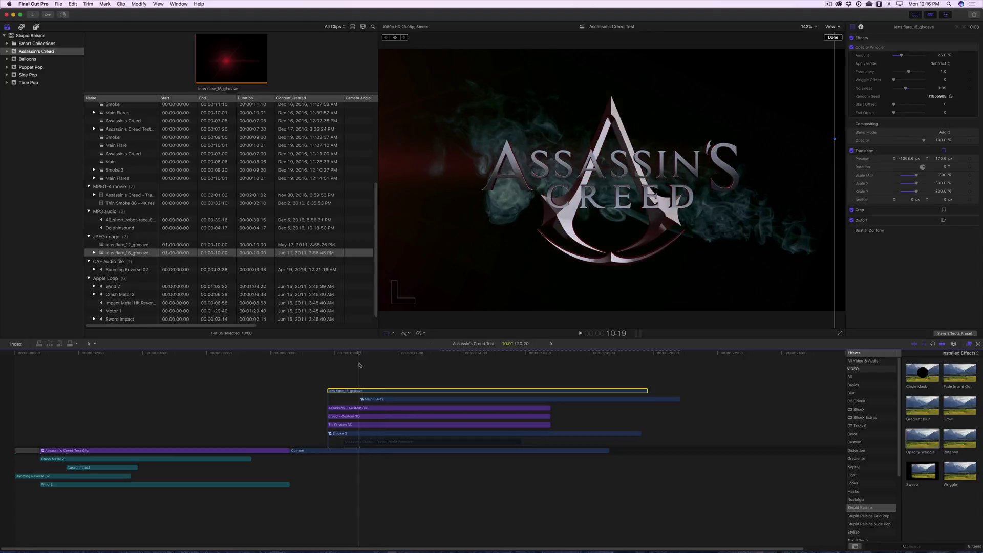
key("Left")
key("Left")
key("Left")
key("Left")
key("Left")
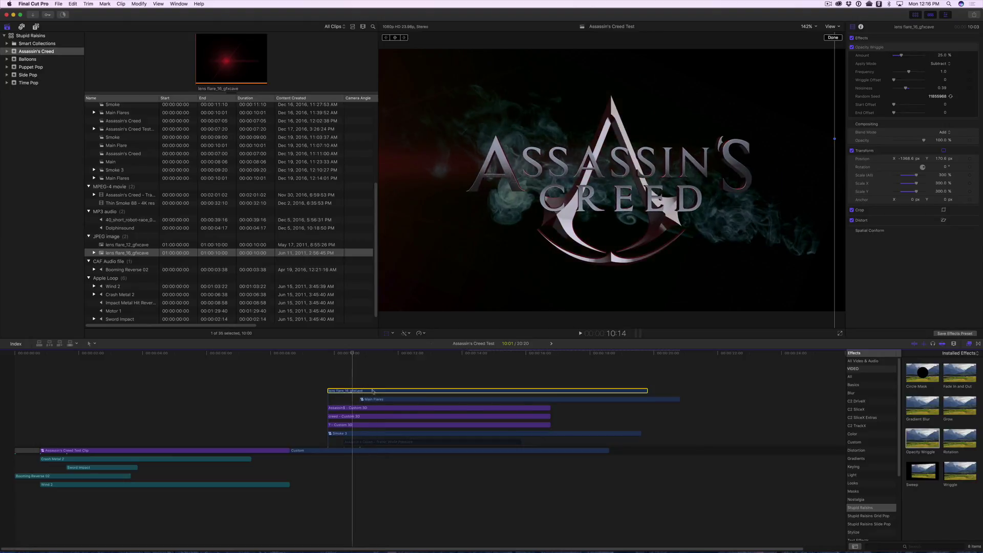
left_click_drag(371, 399, 364, 399)
left_click(328, 354)
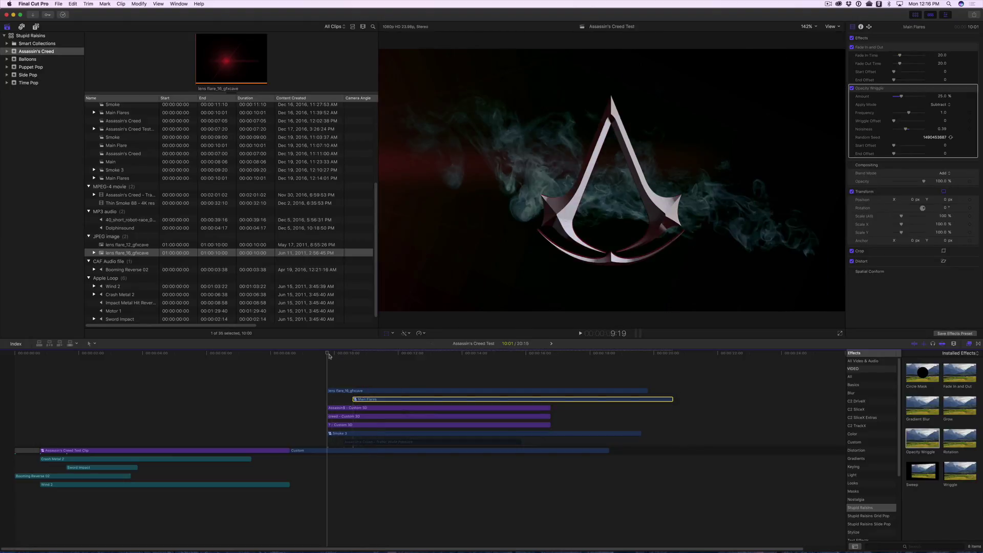
key("space")
key("space")
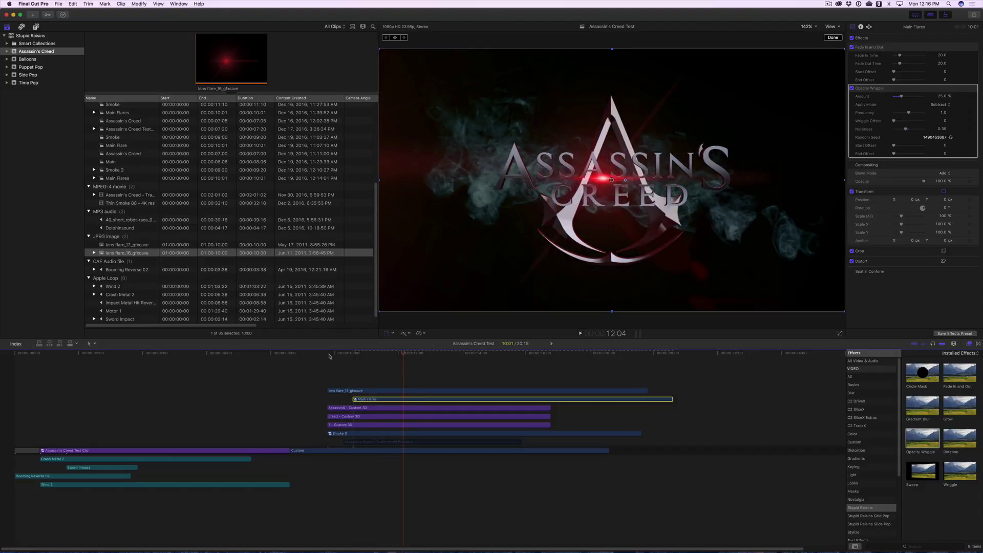
- Move the Main Flares clip to start at 10:11 and play back the title from the flare's entrance
left_click(352, 355)
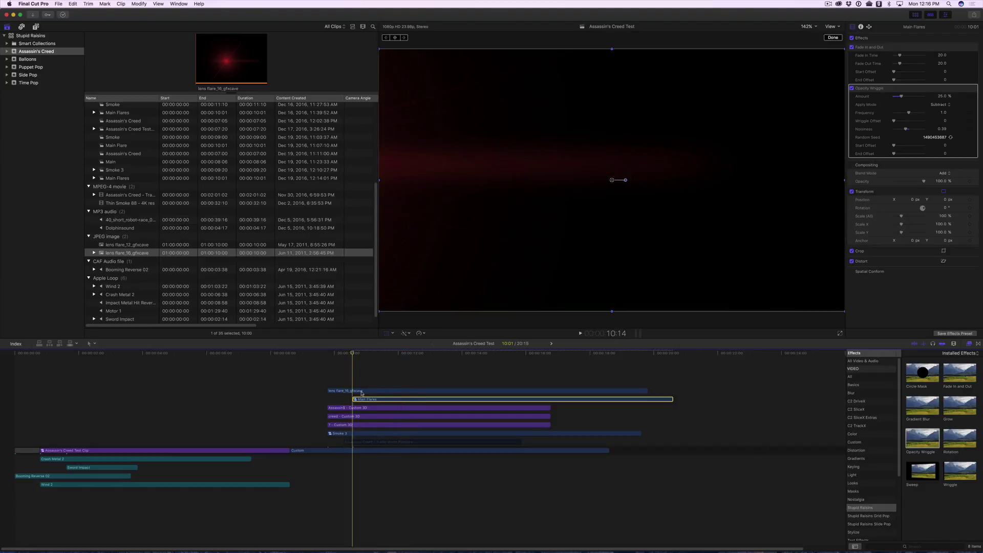
left_click_drag(351, 357, 348, 357)
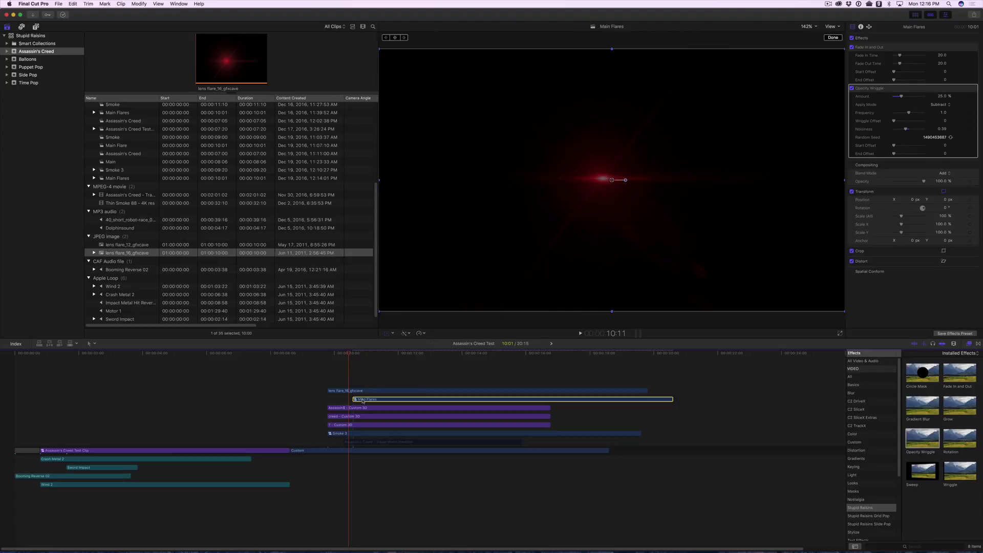
left_click_drag(361, 401, 358, 401)
left_click(325, 354)
key("space")
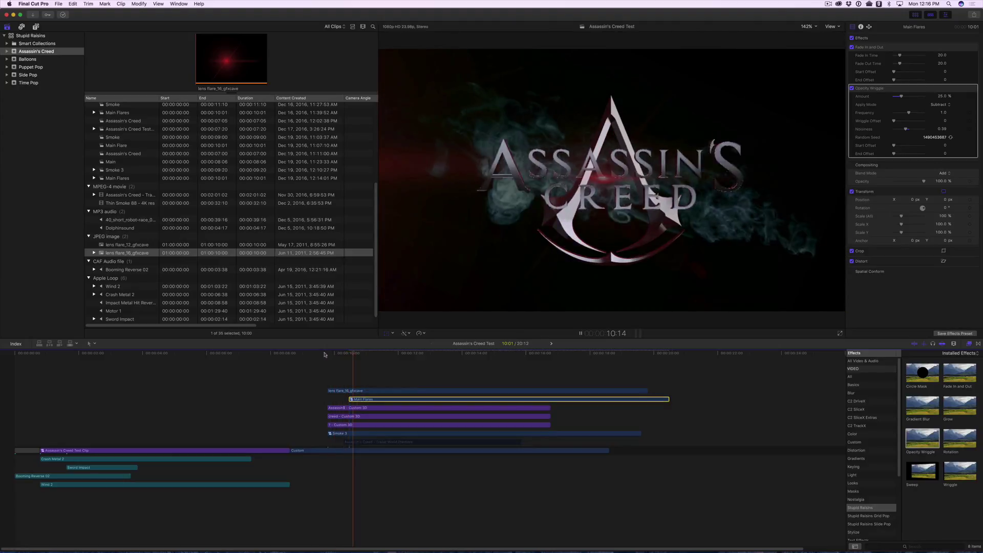
key("space")
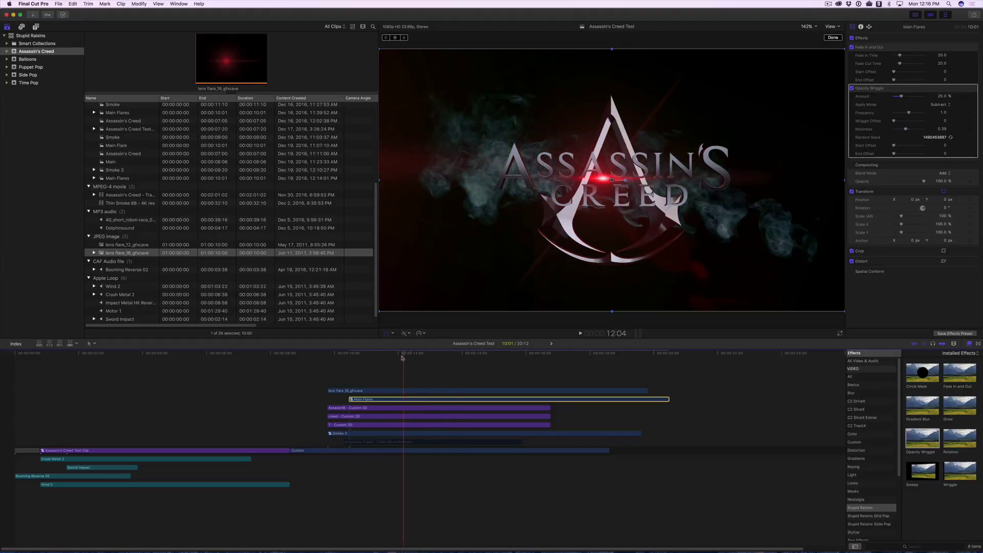
- Combine the two 3D text title clips, excluding the emblem, into a compound clip named Assassin's Creed Blur
left_click(351, 358)
left_click_drag(351, 359, 336, 361)
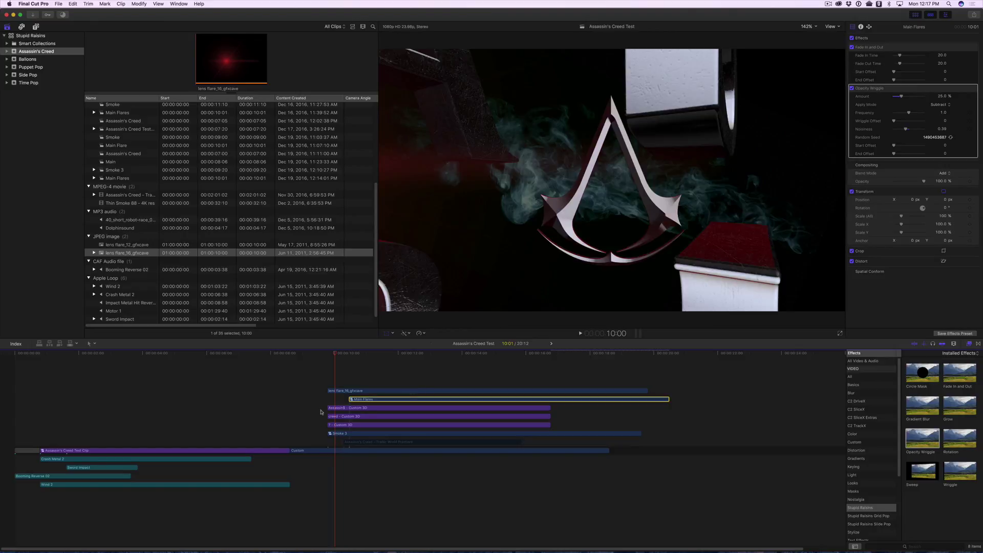
left_click_drag(322, 409, 330, 416)
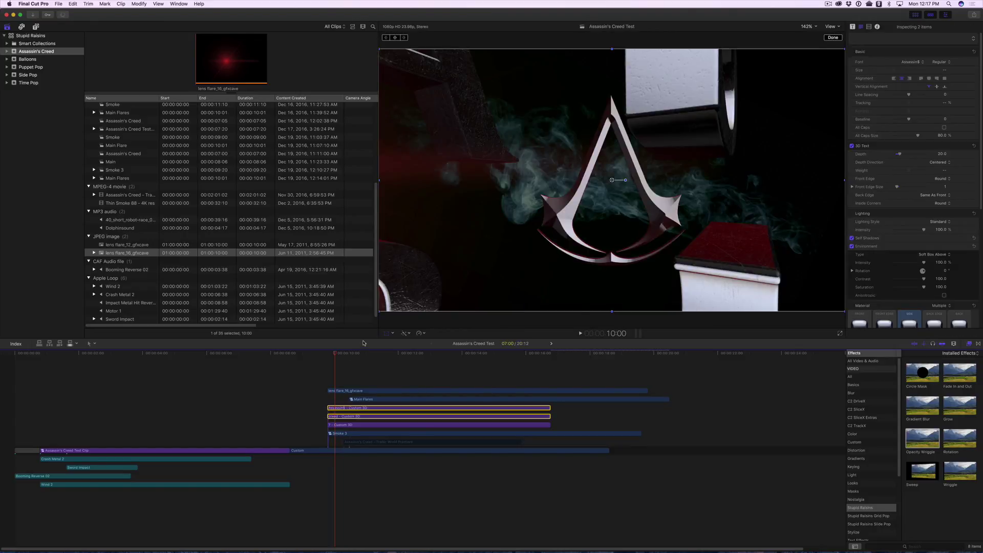
key("alt+g")
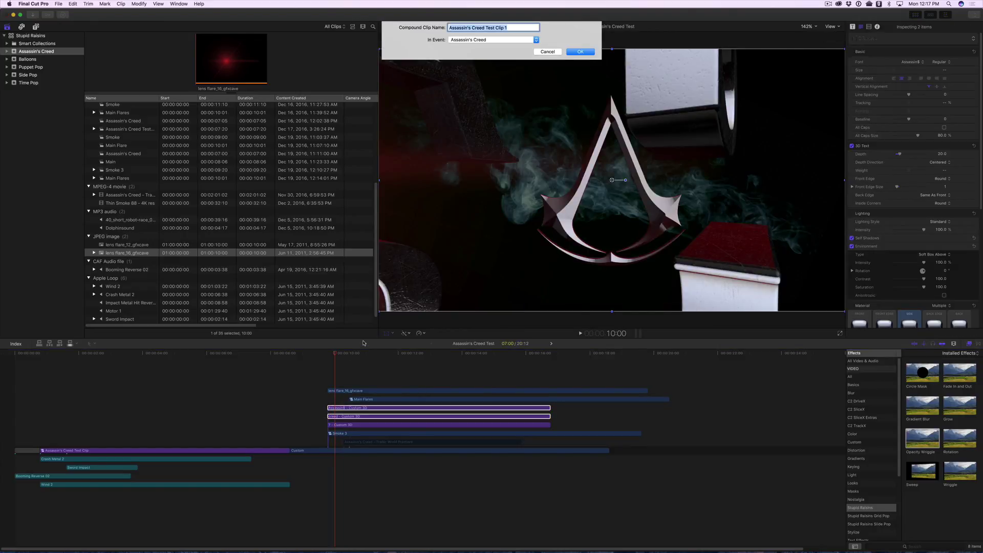
key("Right")
type("Blur")
key("Return")
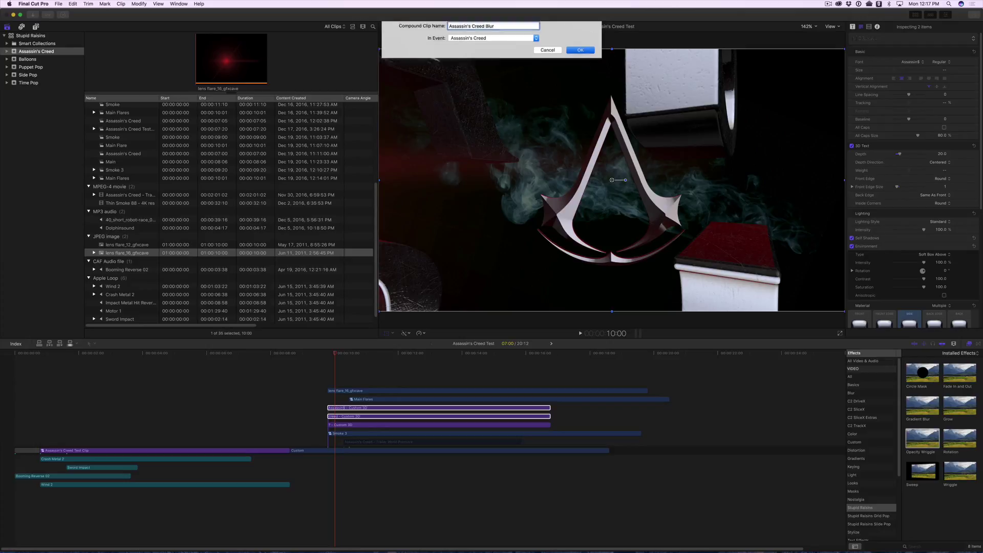
- Find the Gaussian blur effect, apply it to the Assassin's Creed Blur clip, and set its amount to 30
left_click(852, 377)
left_click(894, 547)
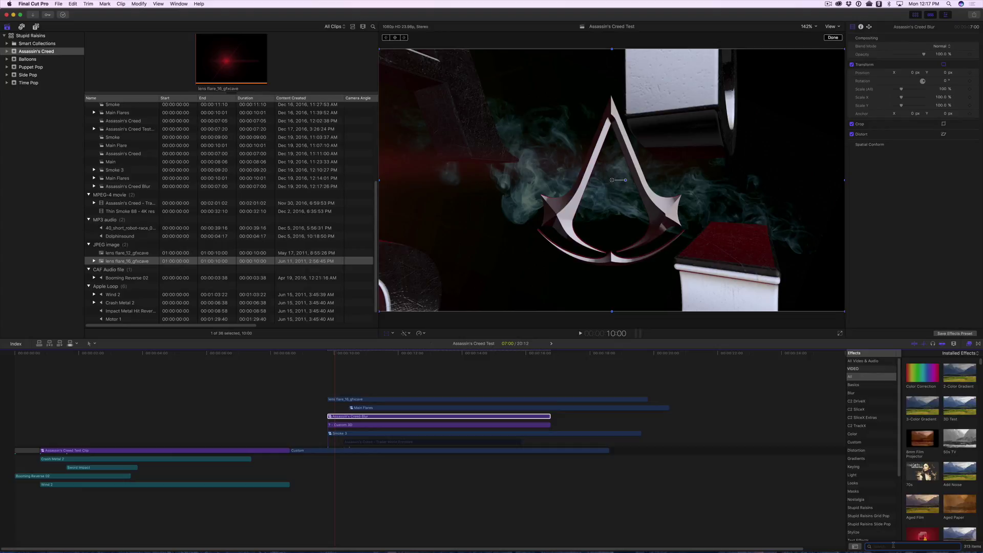
type("blur")
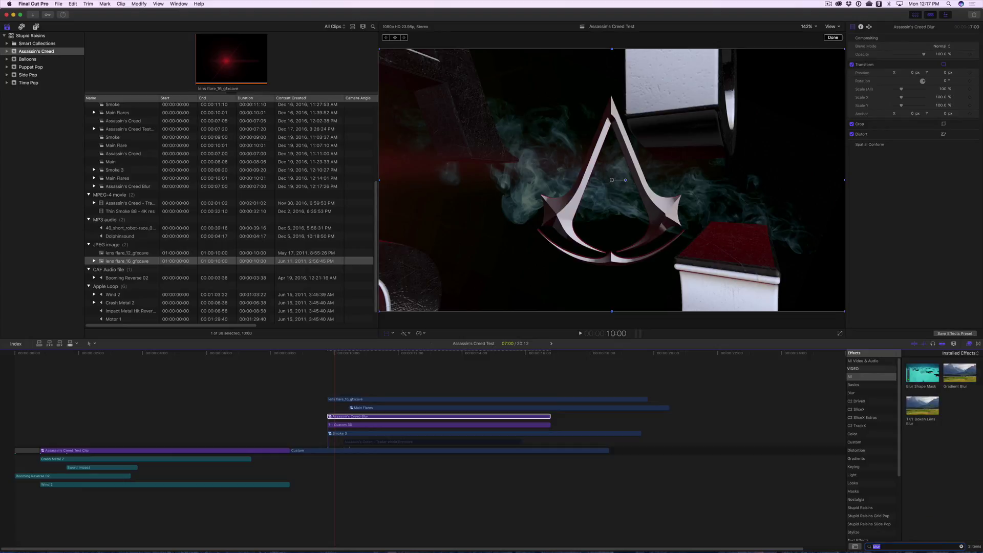
type("gau")
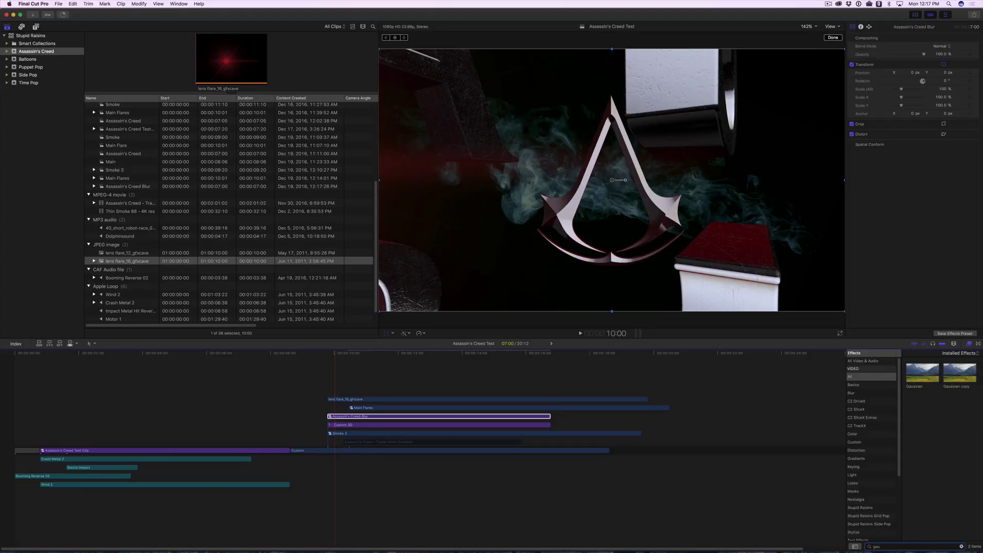
left_click_drag(930, 388, 361, 417)
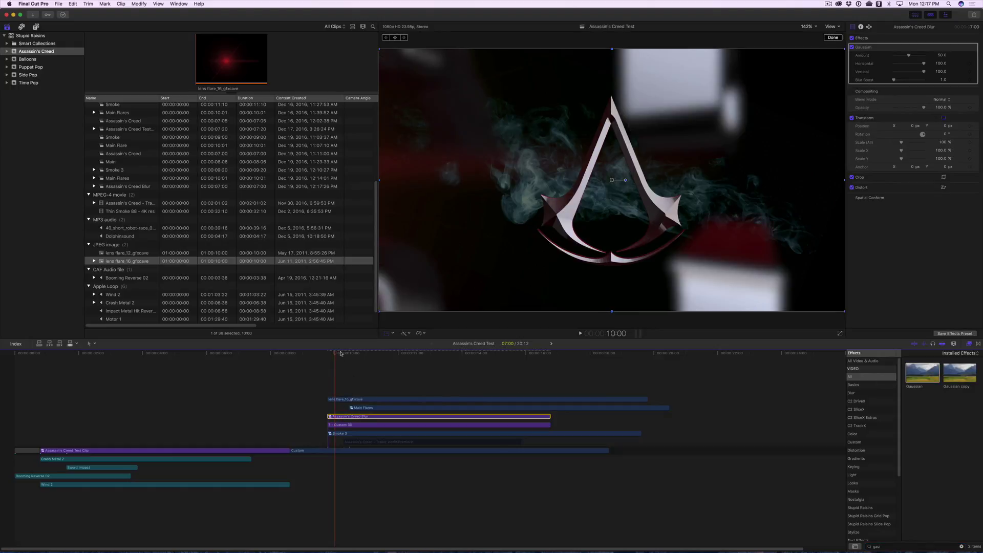
left_click(941, 55)
type("30")
key("Return")
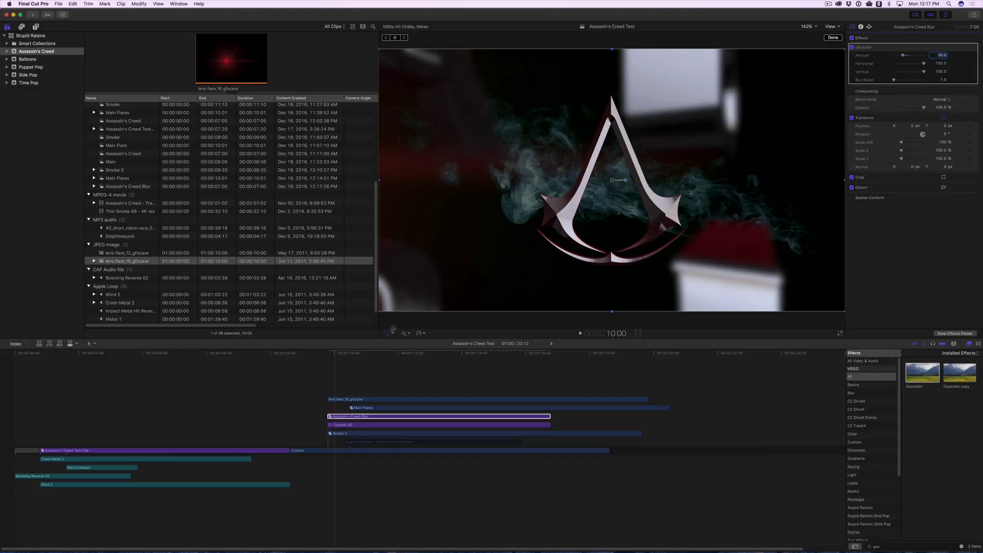
- Keyframe the Gaussian amount from 30 at 9:19 to 0 at 10:22 so the title comes into focus
left_click(327, 353)
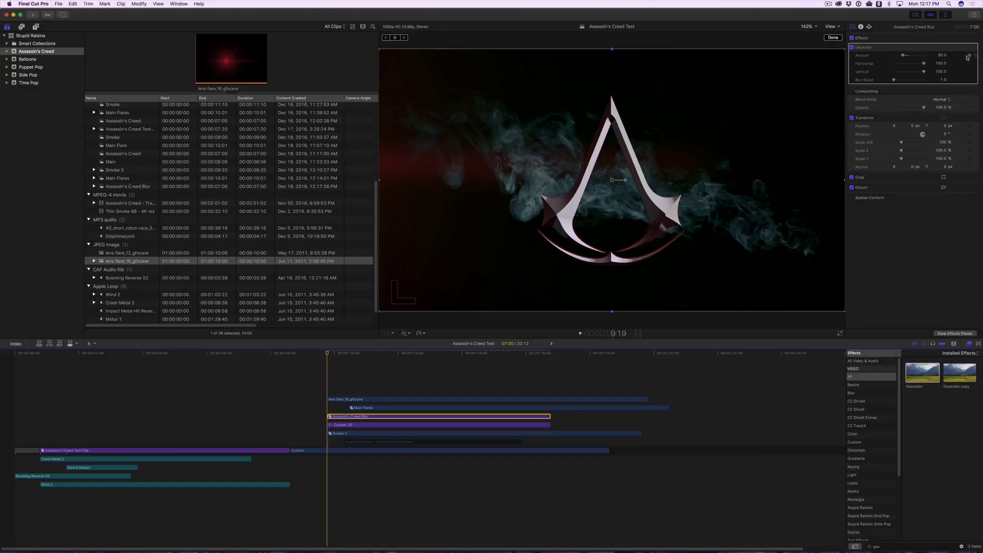
left_click(349, 353)
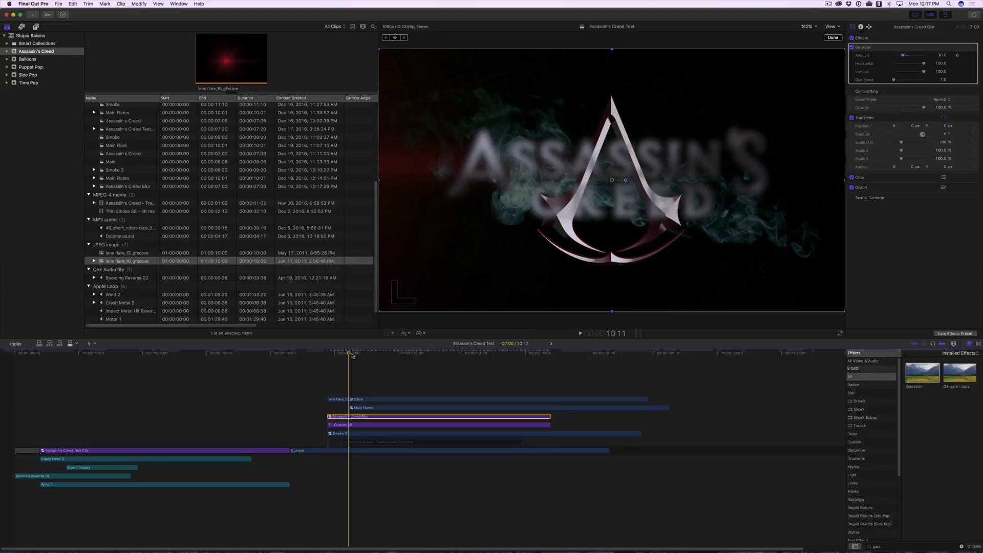
key("space")
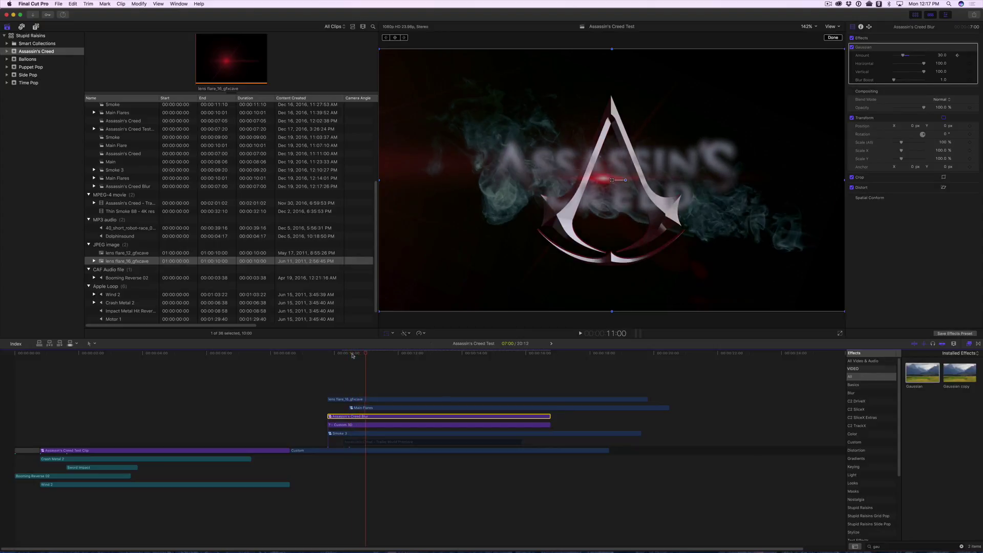
key("Right")
key("Left")
key("Left")
key("Left")
key("Left")
key("Left")
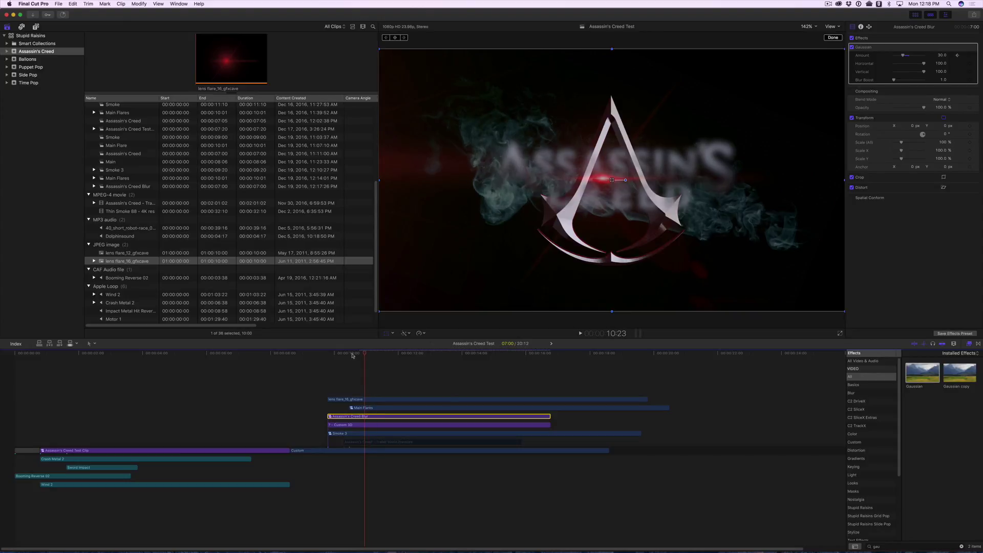
left_click(968, 56)
left_click_drag(903, 56, 891, 58)
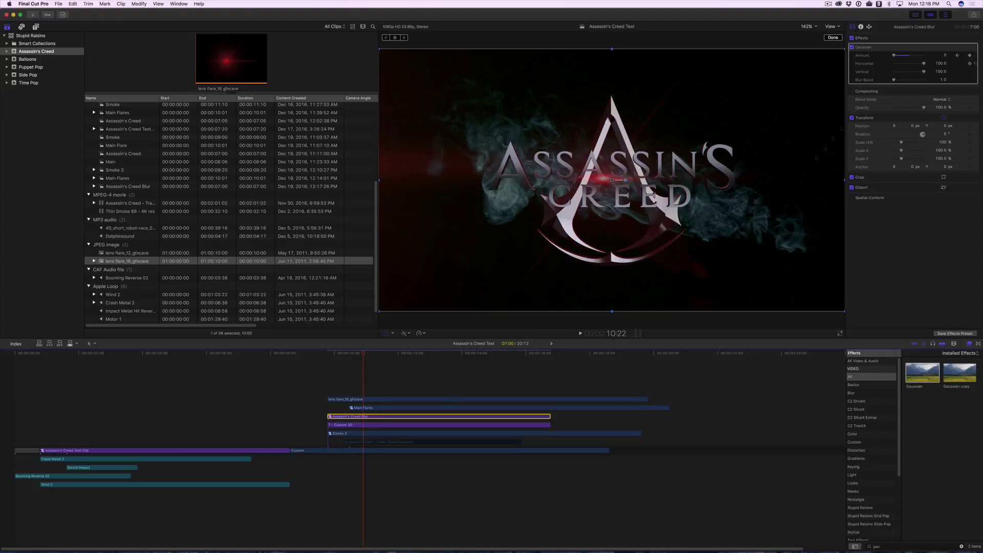
- Play back the title's blur-in from the start of the Assassin's Creed Blur clip and select the disabled trailer clip
key("space")
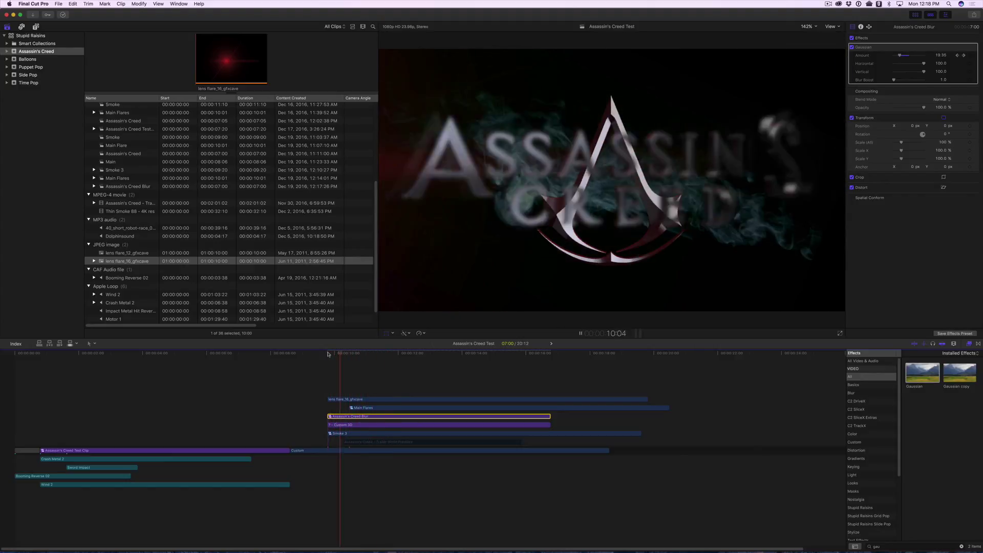
key("space")
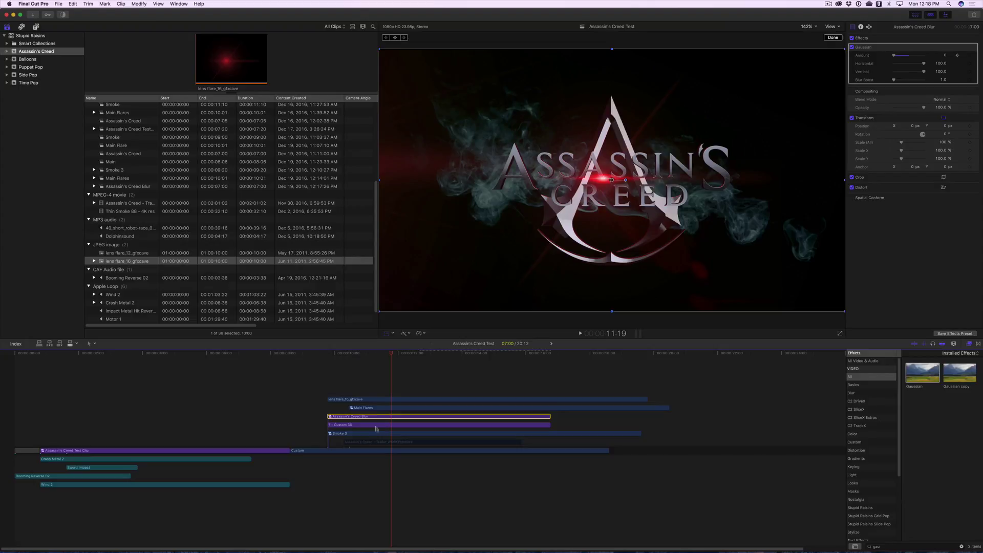
left_click(429, 442)
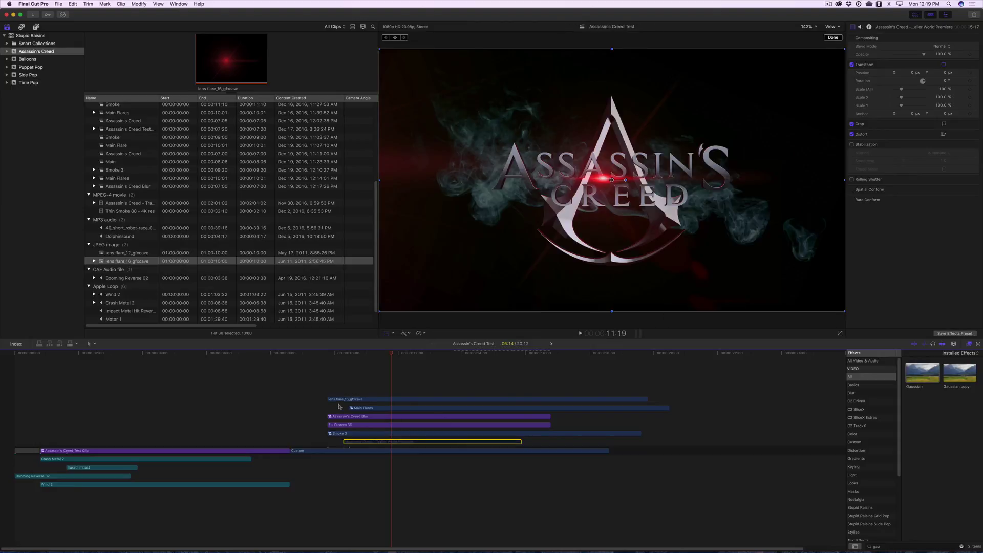
- Move the Main Flares and Assassin's Creed Blur clips together so the blur clip starts at 11:01
left_click_drag(339, 408, 352, 416)
left_click(328, 354)
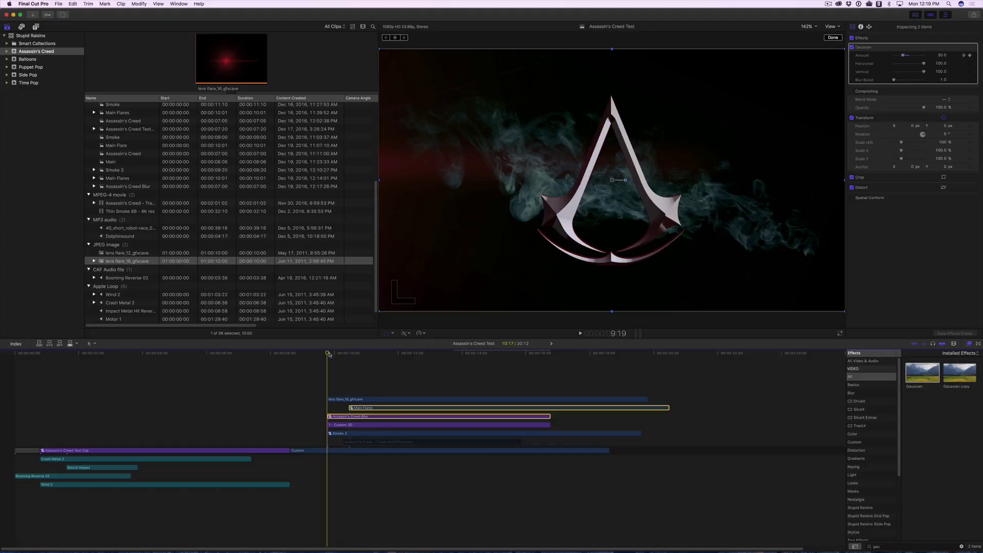
key("space")
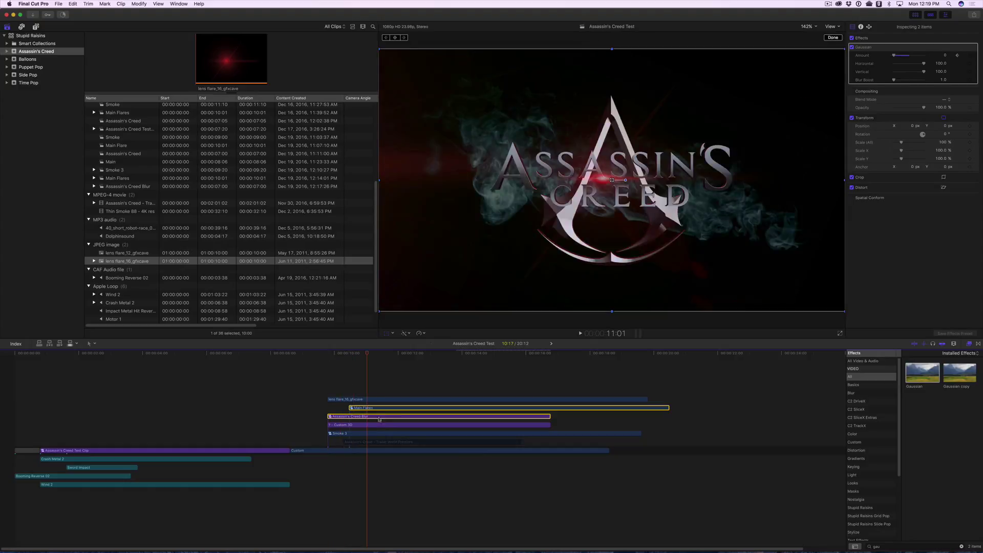
left_click_drag(368, 405, 407, 405)
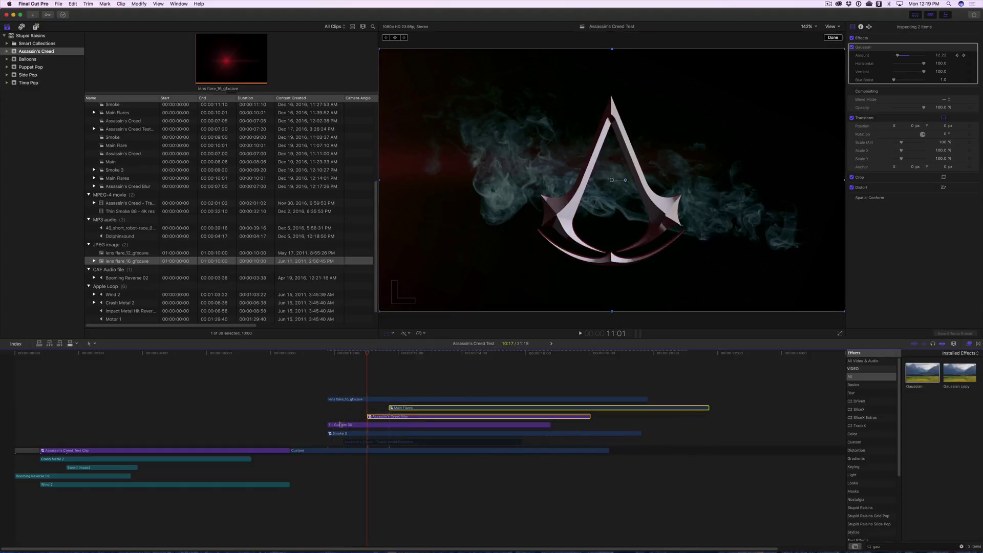
- Find the Fade In and Out effect and apply it to the Smoke 3 clip with fade-in time 20 and fade-out time 0
double_click(889, 545)
type("fade")
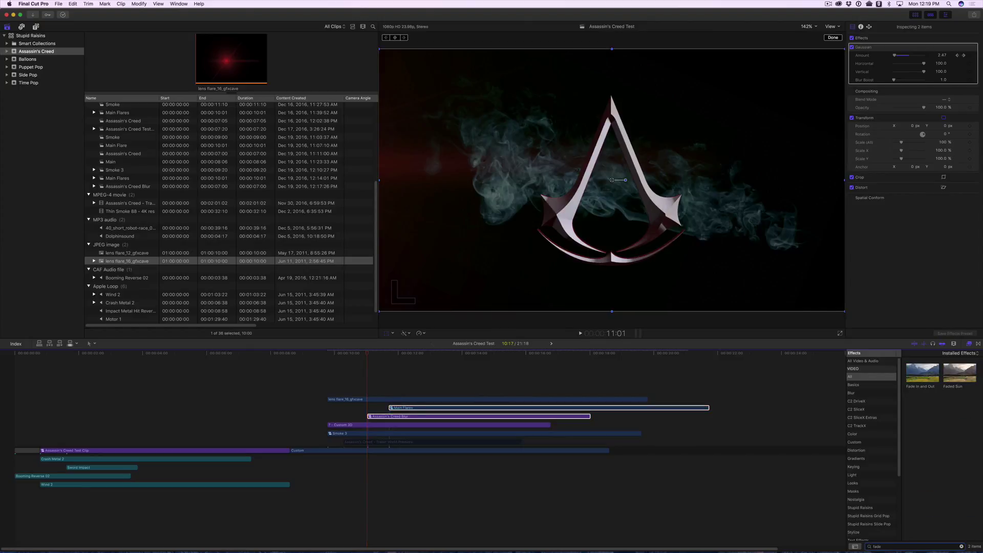
left_click_drag(927, 383, 361, 434)
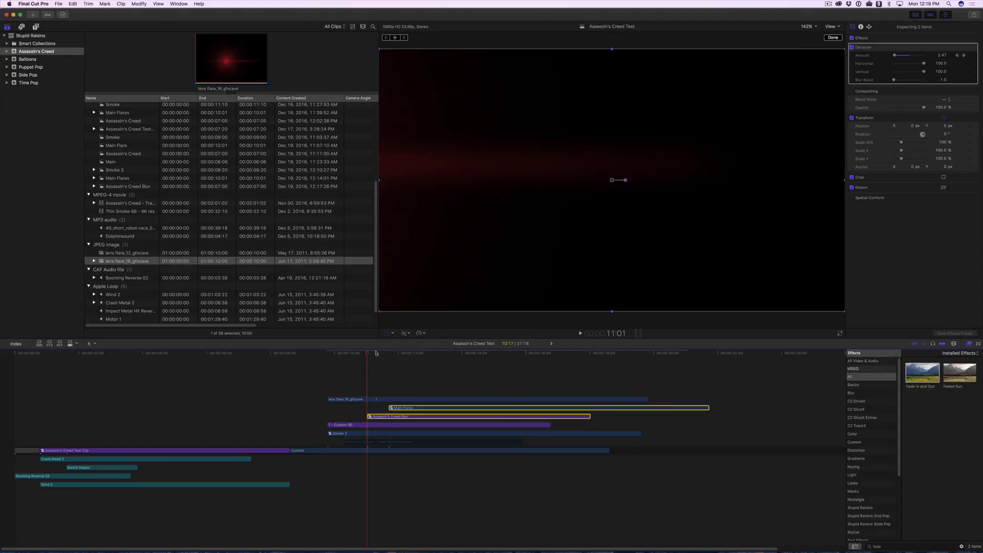
left_click(361, 434)
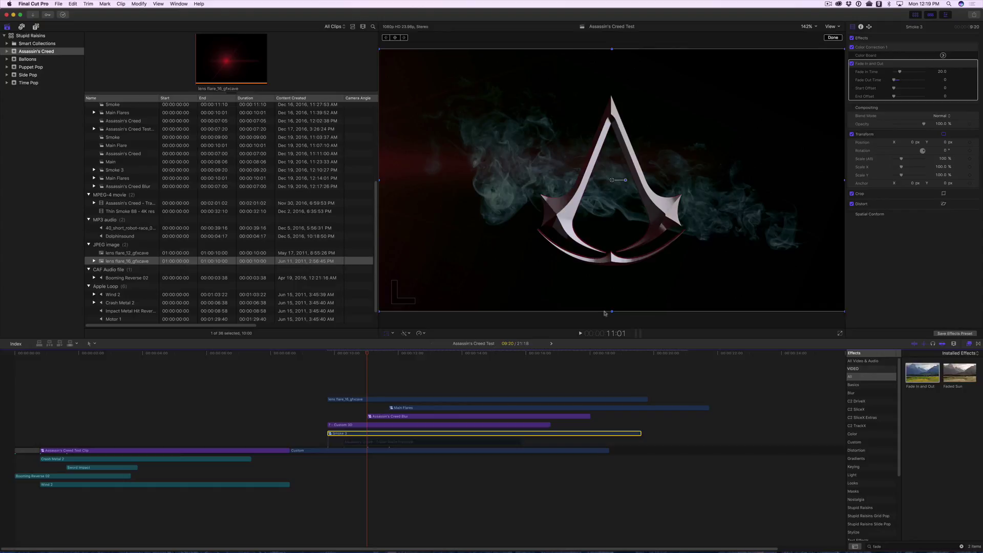
- Paste only Smoke 3's Fade In and Out effect onto the emblem's Custom 3D clip and the lens flare_16_ghxcave clip, and check the fades
key("super+z")
left_click(364, 425)
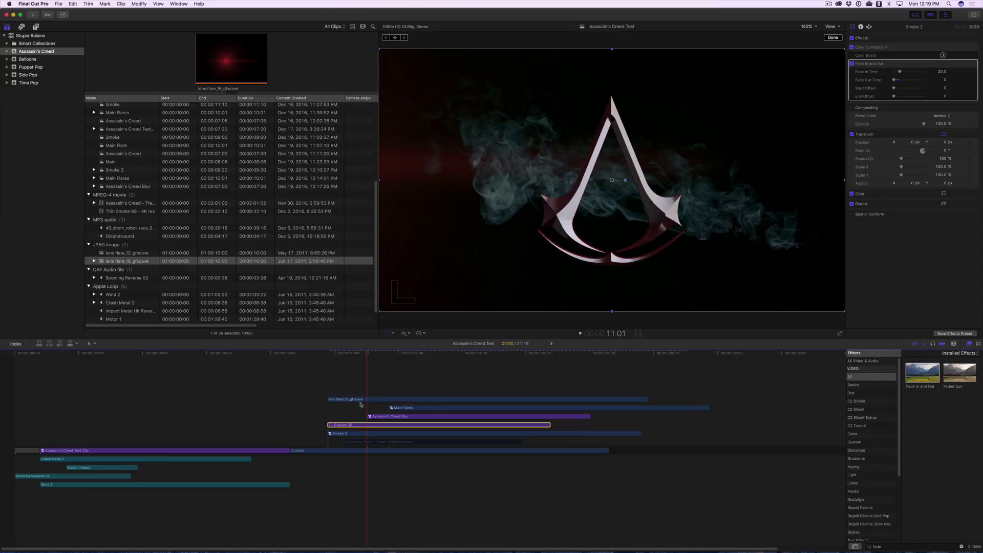
left_click(360, 399, "super")
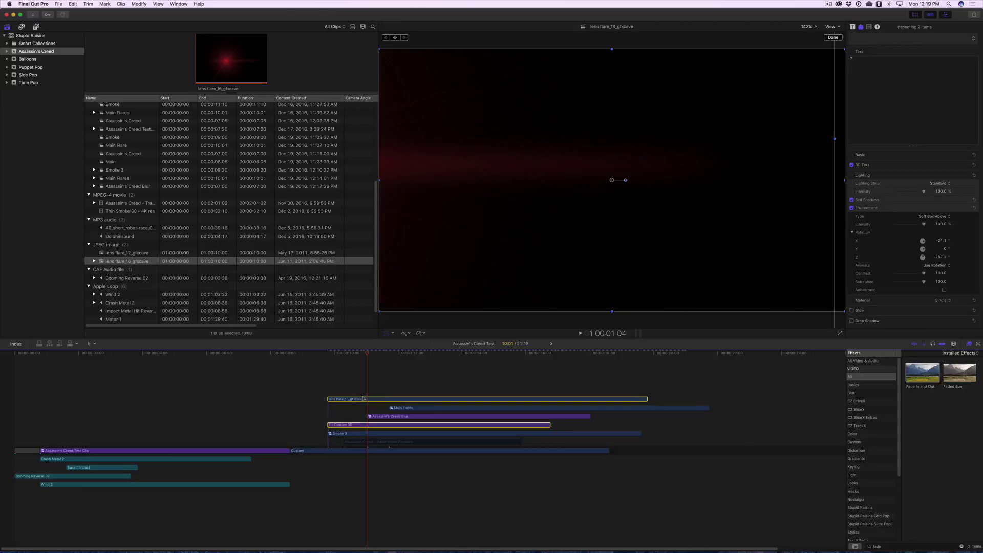
key("super+shift+v")
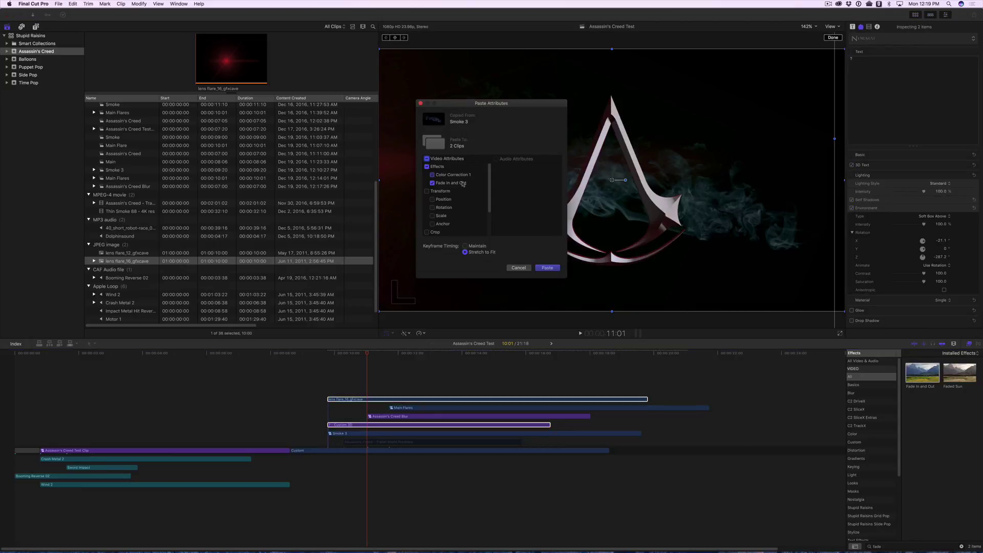
left_click(547, 268)
left_click_drag(358, 353, 428, 358)
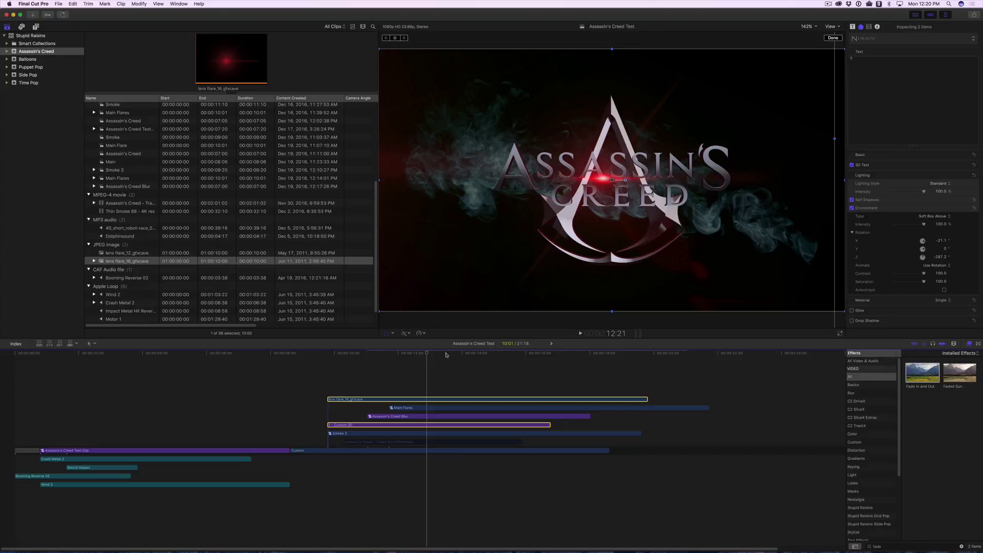
- Extend the emblem clip to the end of Assassin's Creed Blur and trim the lens flare, Main Flares and Smoke 3 clips to that same point
left_click_drag(550, 424, 589, 425)
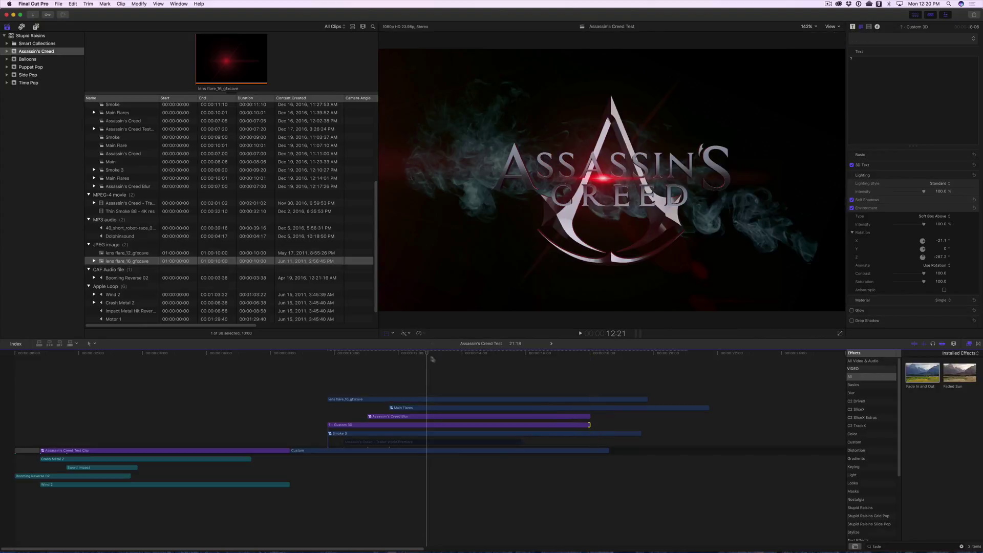
left_click_drag(430, 358, 328, 361)
key("space")
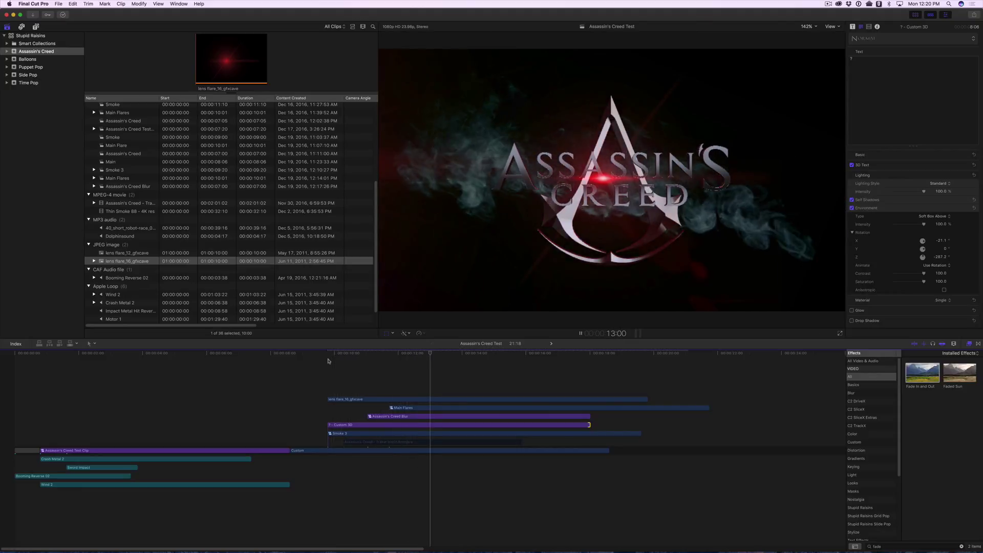
key("space")
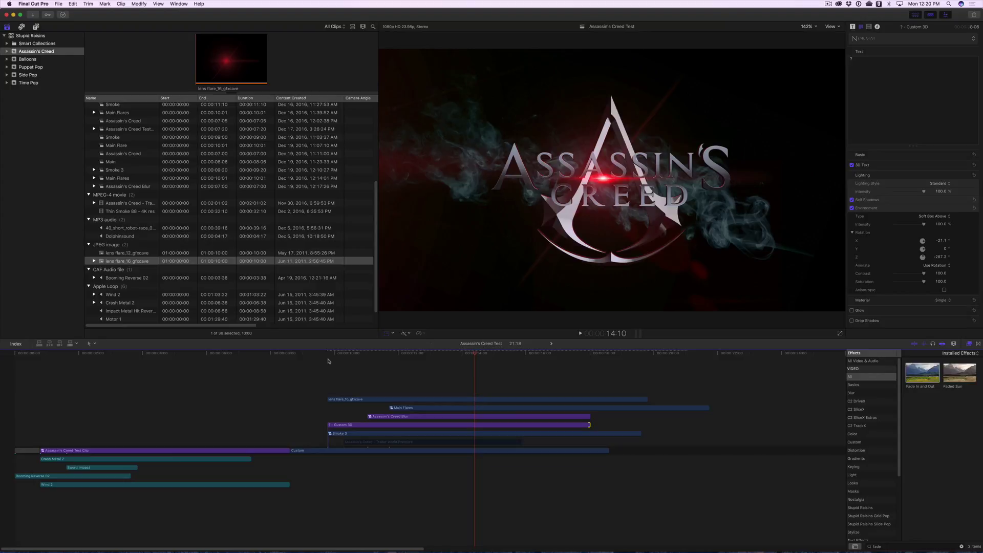
left_click_drag(709, 407, 589, 397)
left_click_drag(641, 433, 590, 431)
- Move the disabled trailer clip above the Assassin's Creed Test Clip and trim the Custom background to the start and end of the title clips
left_click(478, 444)
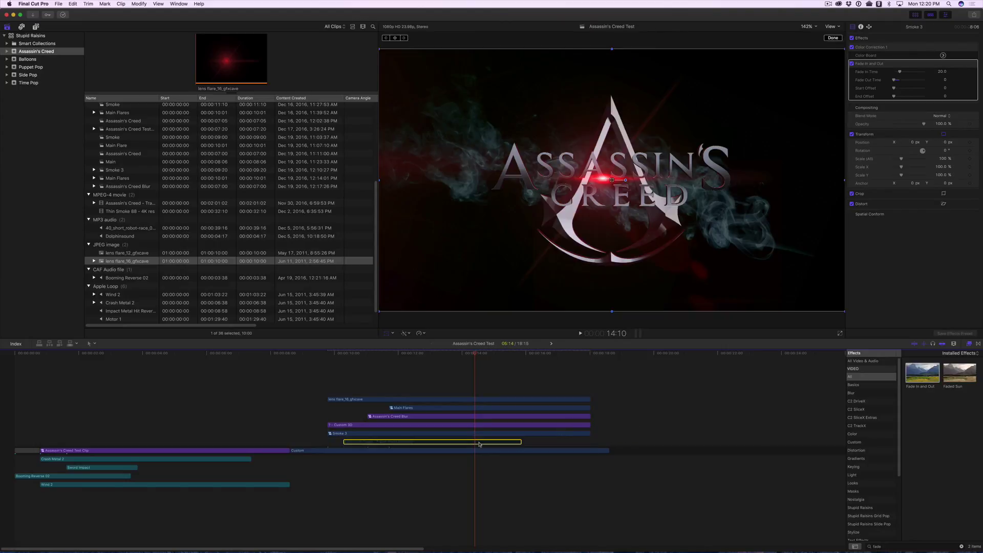
left_click_drag(478, 443, 220, 443)
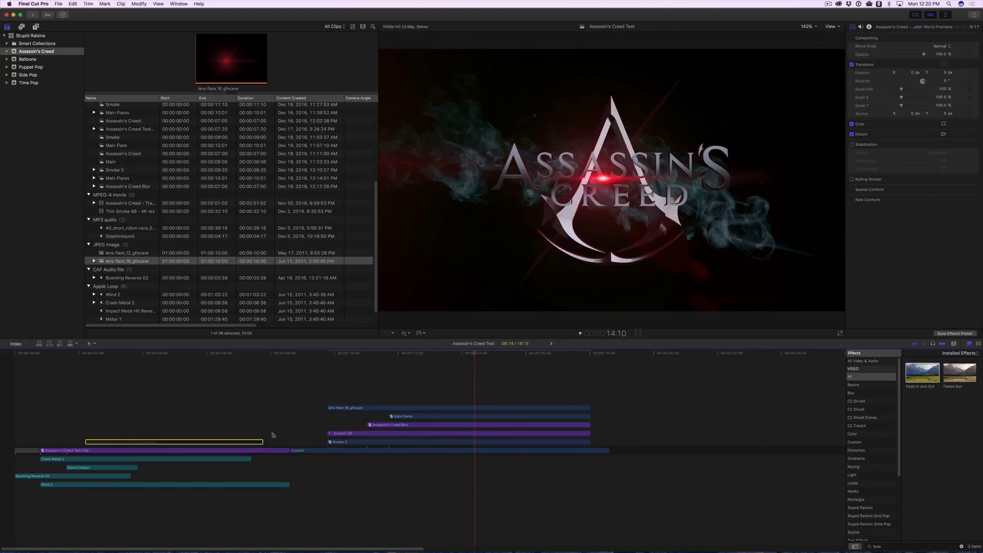
left_click_drag(292, 451, 328, 452)
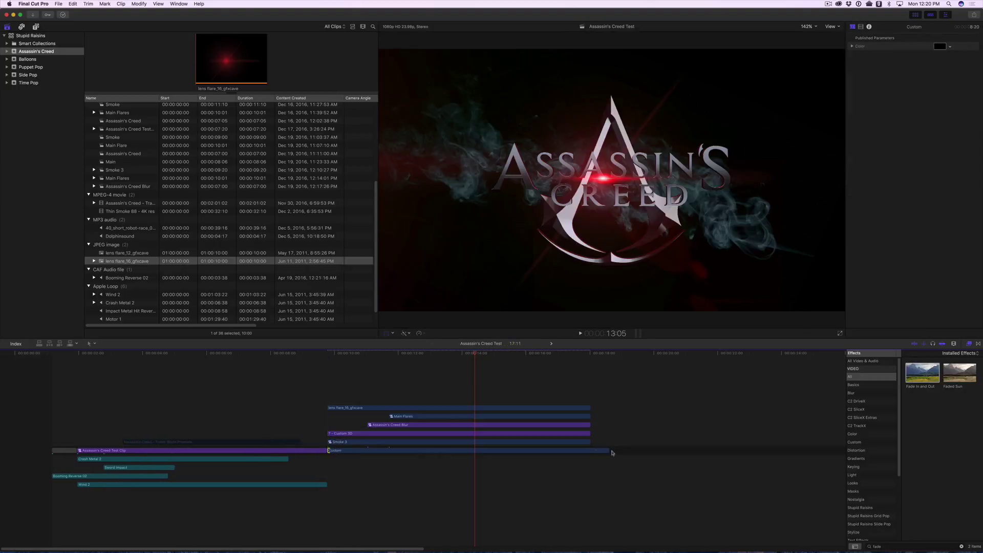
left_click_drag(612, 452, 589, 450)
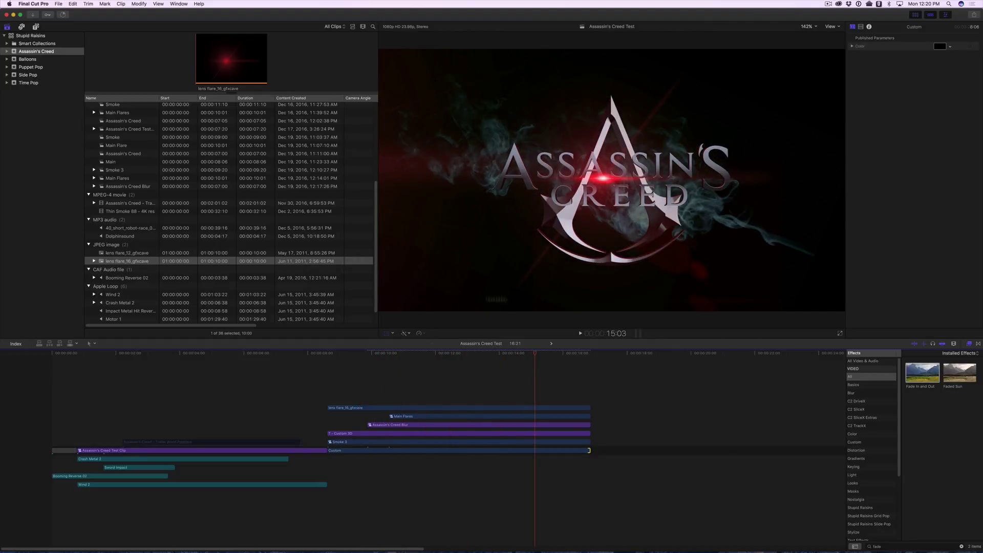
- Combine the Custom background and all the title, smoke and flare clips above it into a compound clip named Letterbox
left_click_drag(449, 395, 459, 455)
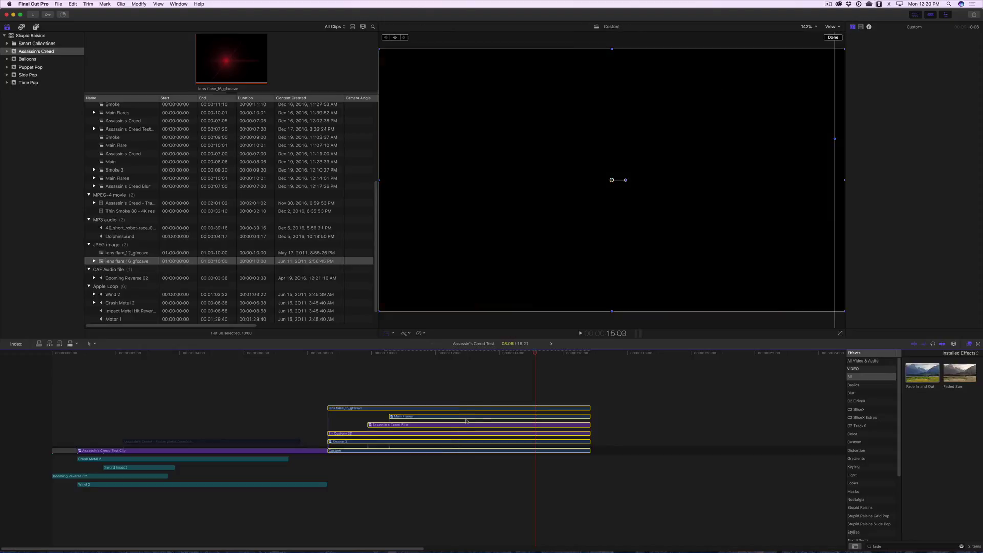
key("alt+g")
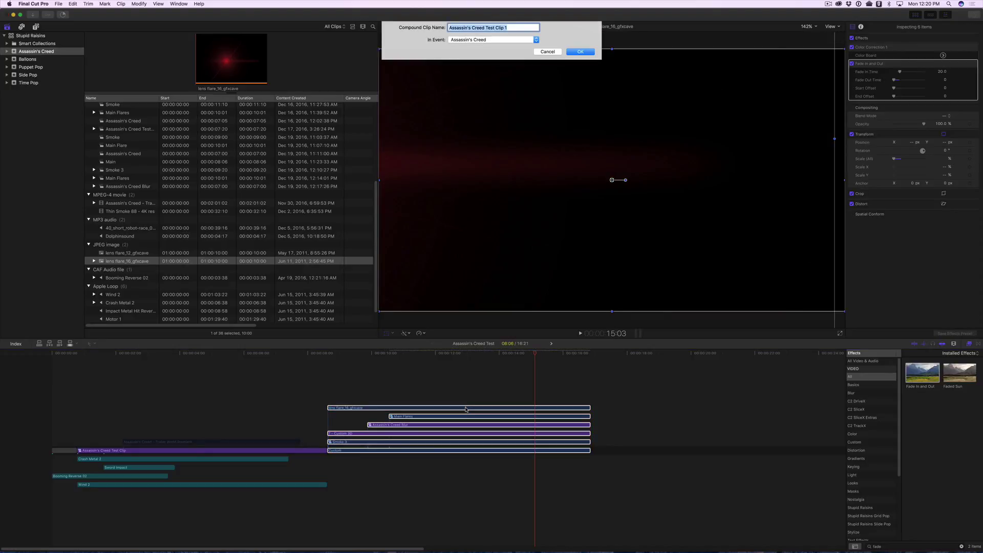
type("Letterbox")
key("Return")
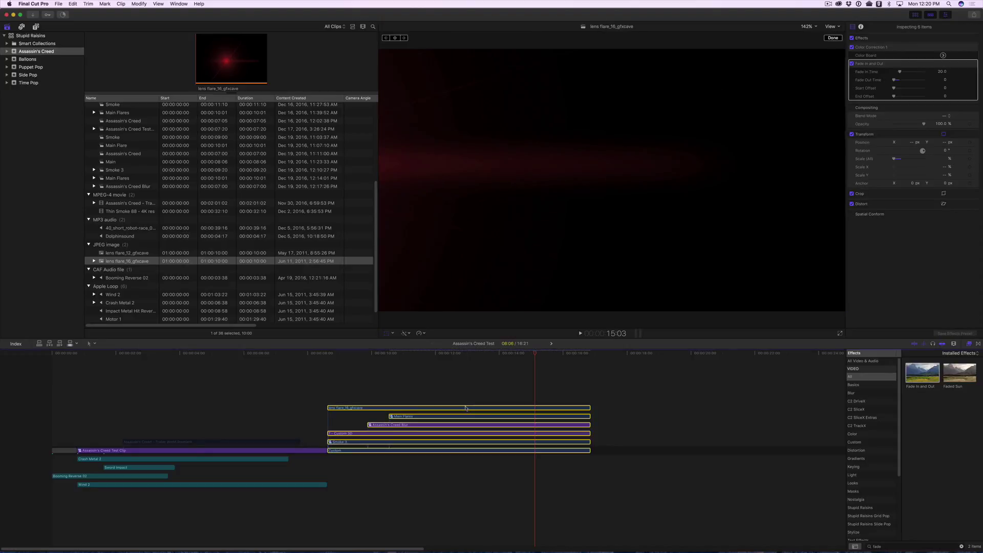
- Search the effects for fade and apply Fade In and Out to the Letterbox compound clip
left_click(891, 546)
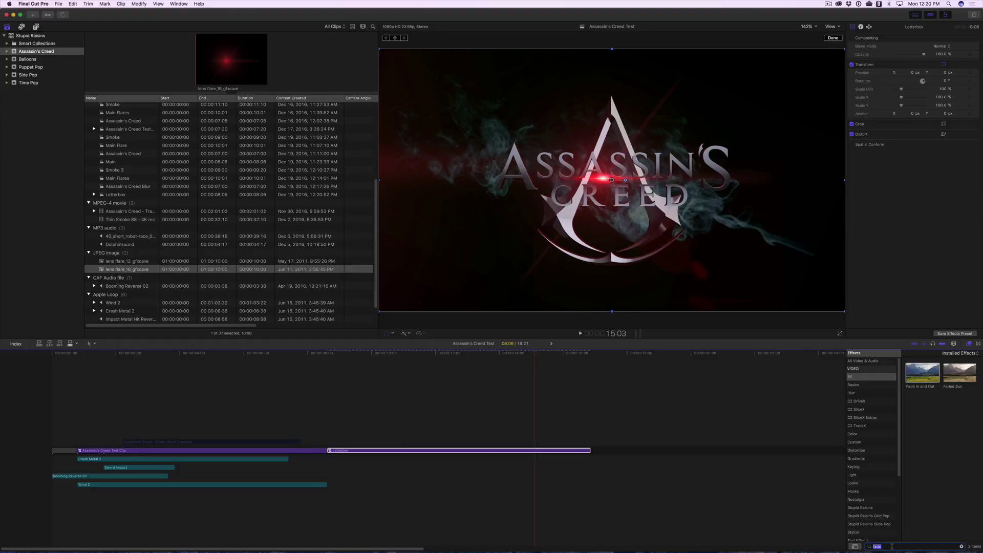
key("BackSpace")
key("BackSpace")
key("BackSpace")
key("BackSpace")
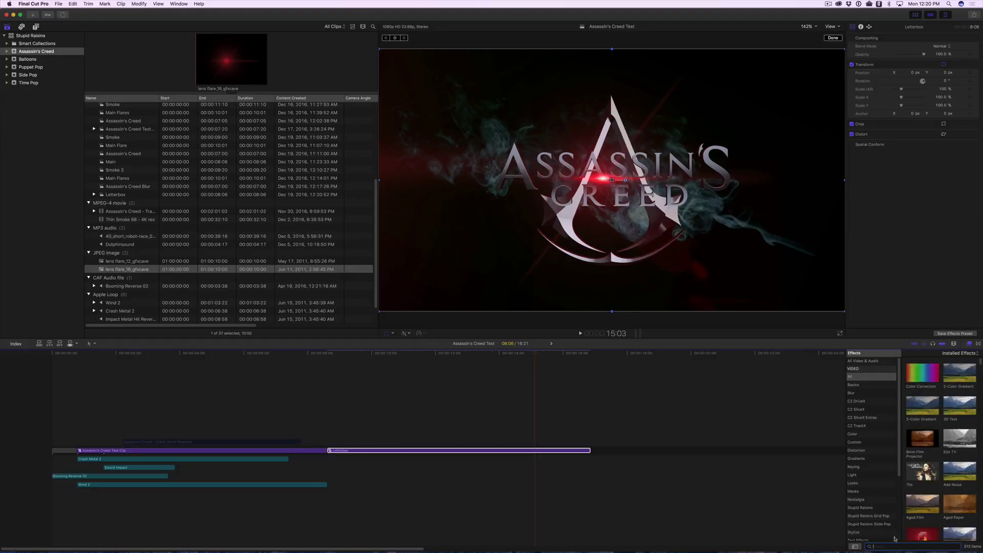
type("fade")
left_click_drag(922, 372, 544, 450)
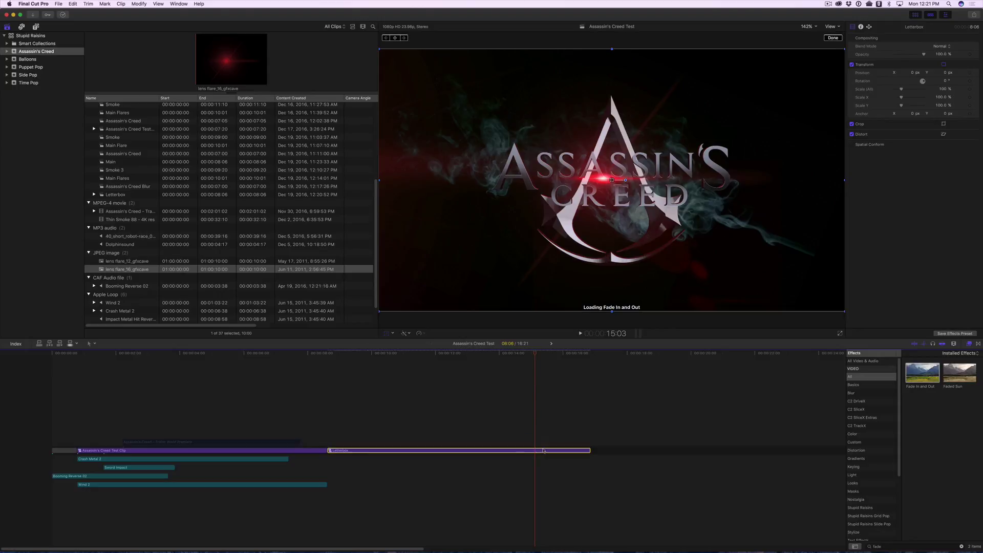
- Find the Letterbox effect, apply it to the Letterbox compound clip, and set its aspect ratio to 2.35:1
double_click(885, 547)
type("letterb")
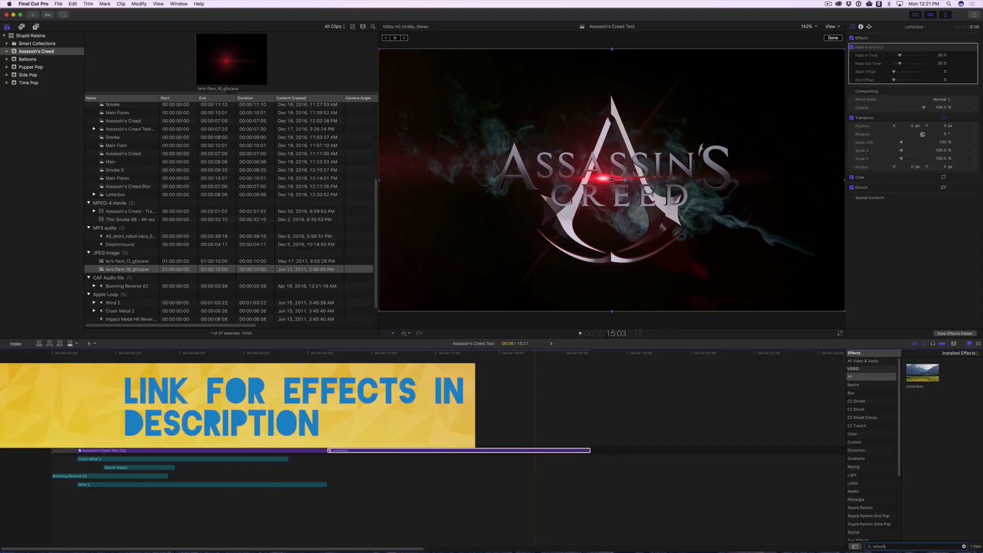
left_click_drag(917, 375, 499, 451)
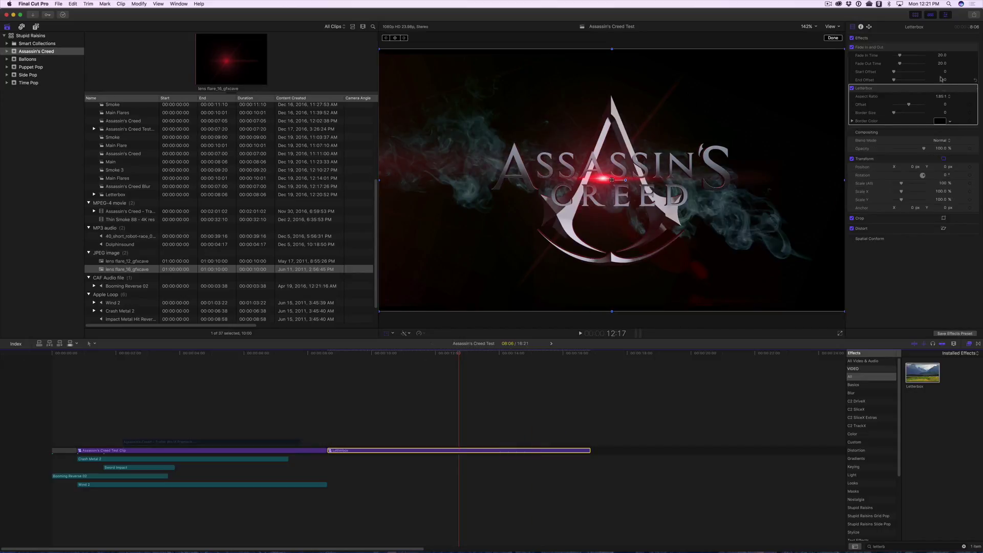
left_click(940, 97)
left_click(952, 103)
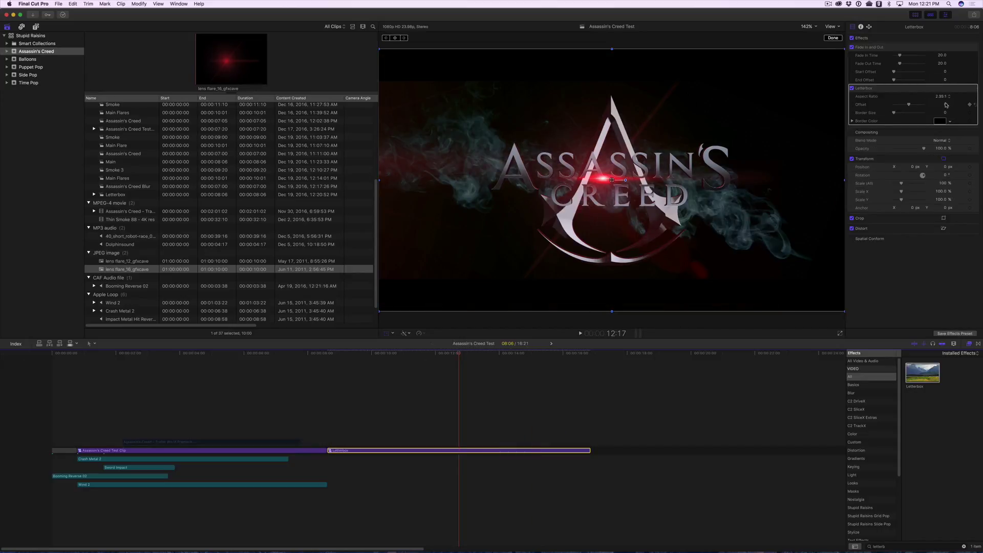
left_click(943, 106)
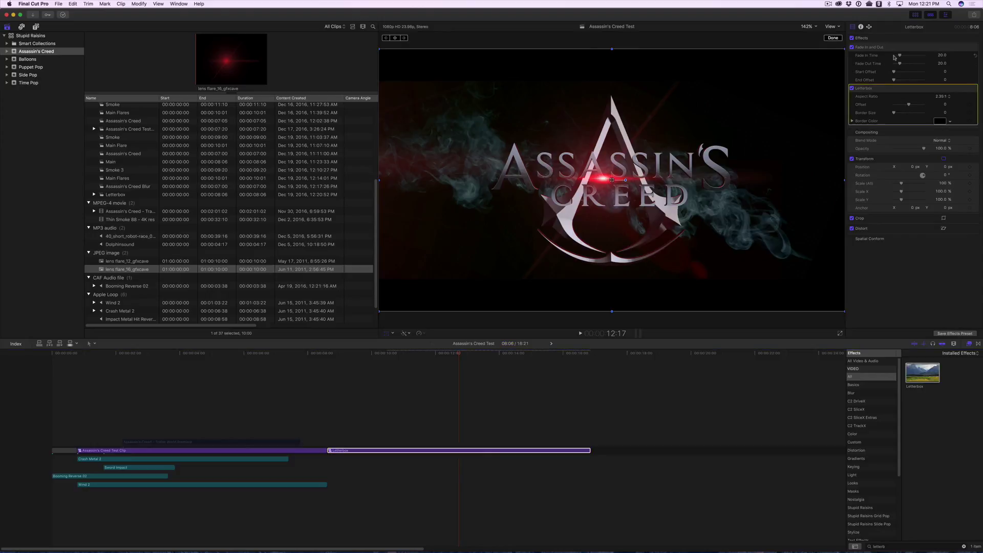
- Set the Letterbox clip's fade-in time to 0 and play back the finished title from the clip's start
left_click_drag(899, 56, 887, 58)
left_click_drag(561, 353, 590, 353)
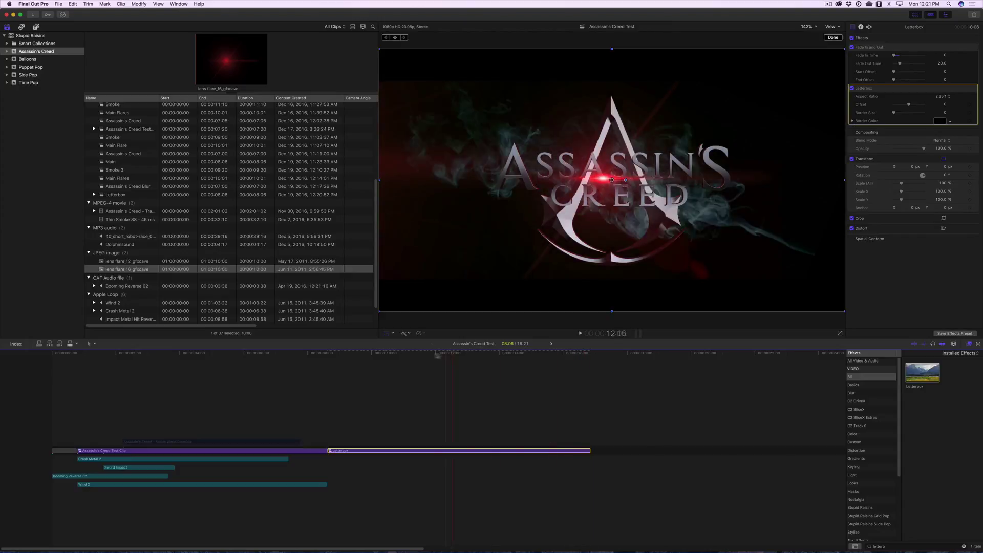
left_click(328, 354)
key("space")
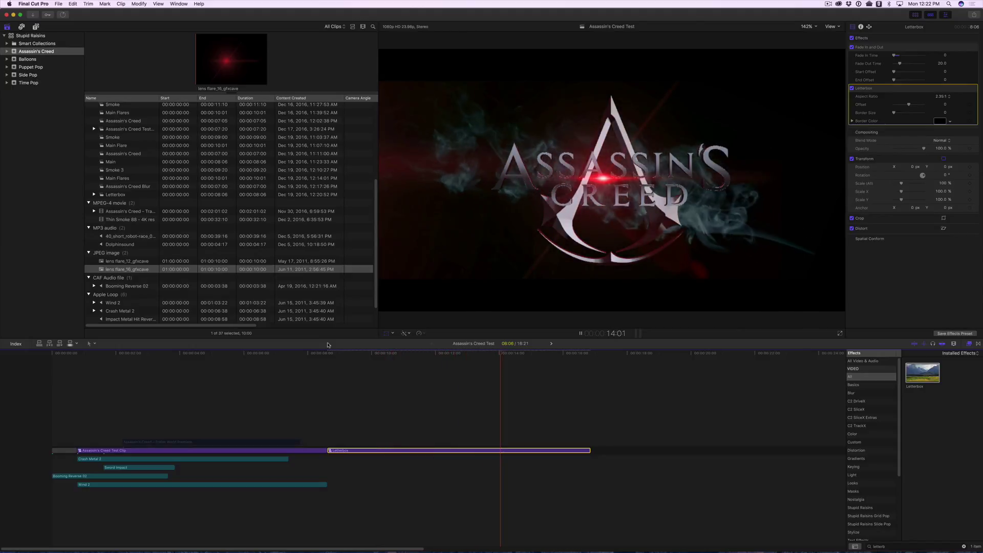
key("space")
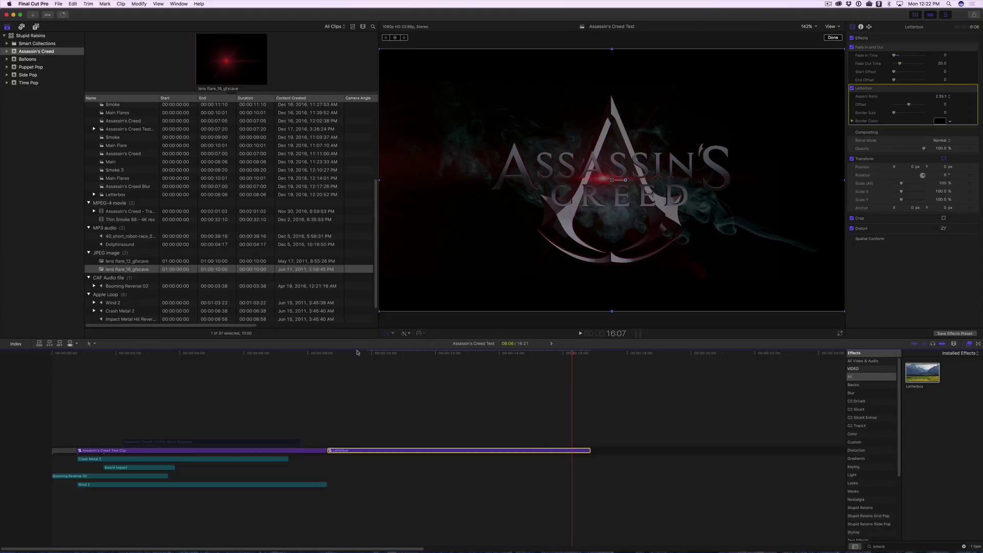
- Insert a 3-second gap at 8:15 between the Assassin's Creed Test Clip and the Letterbox clip, and select the gap
left_click(327, 354)
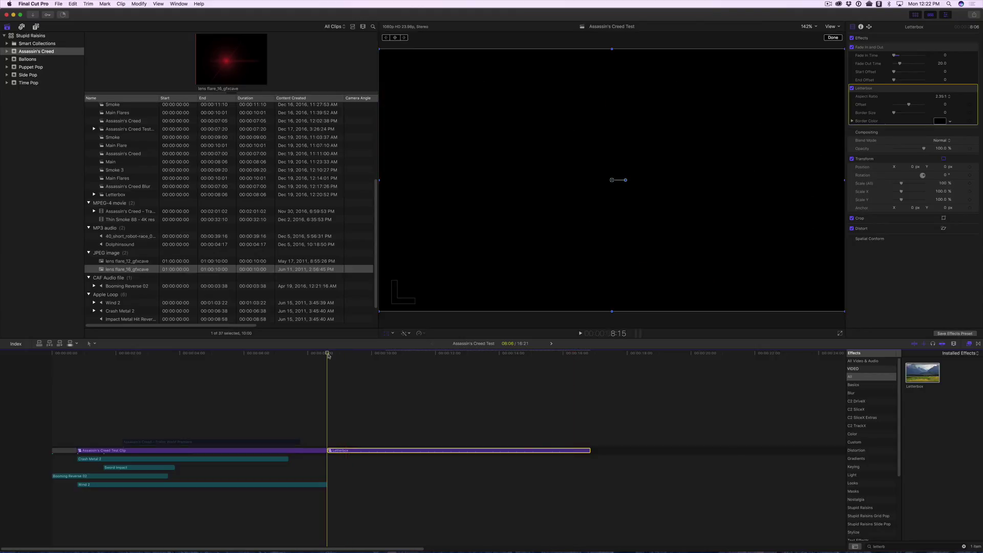
key("alt+w")
left_click(372, 450)
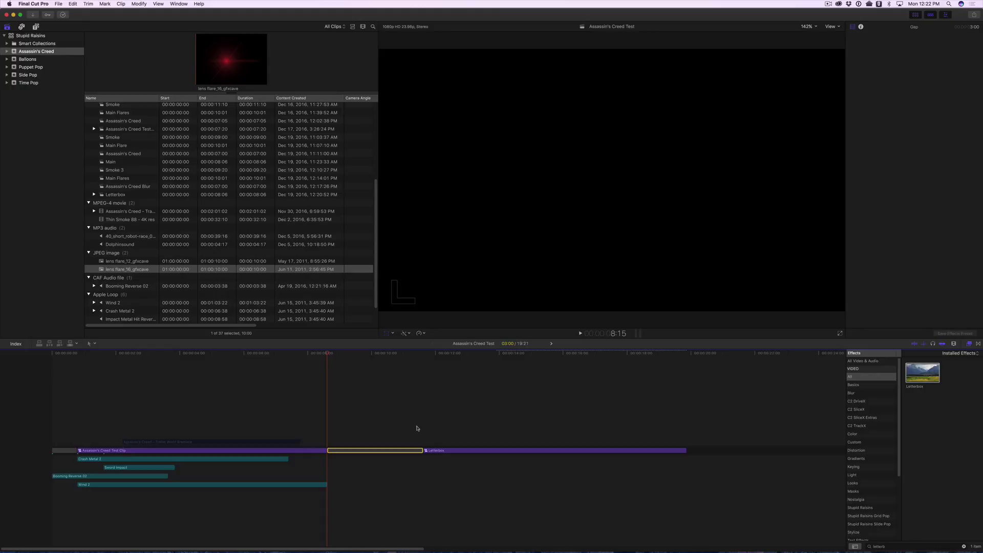
- Set the gap's duration to 1 second and attach the Booming Reverse 02 sound at the gap's start, 8:15
type("100")
key("Return")
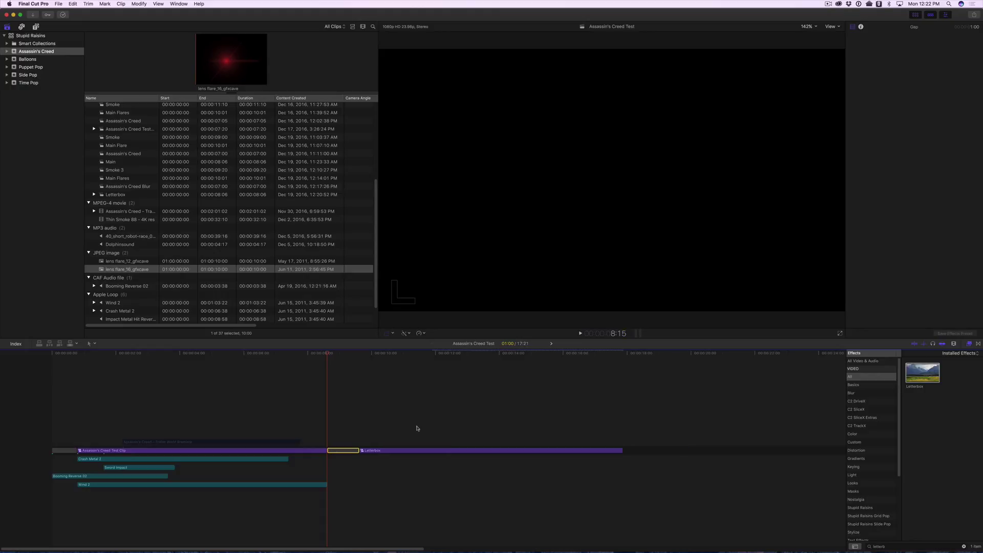
scroll(174, 227, "down", 3)
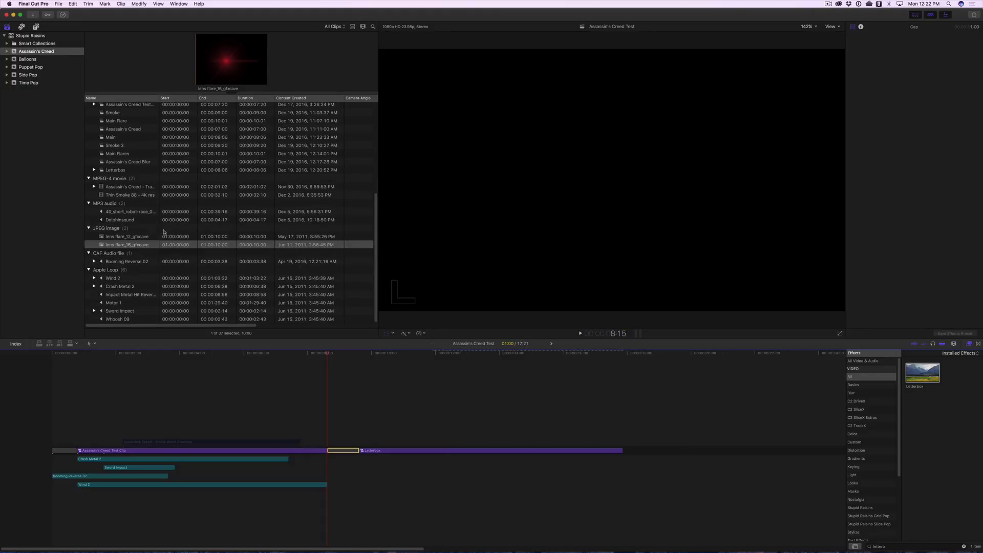
left_click(126, 261)
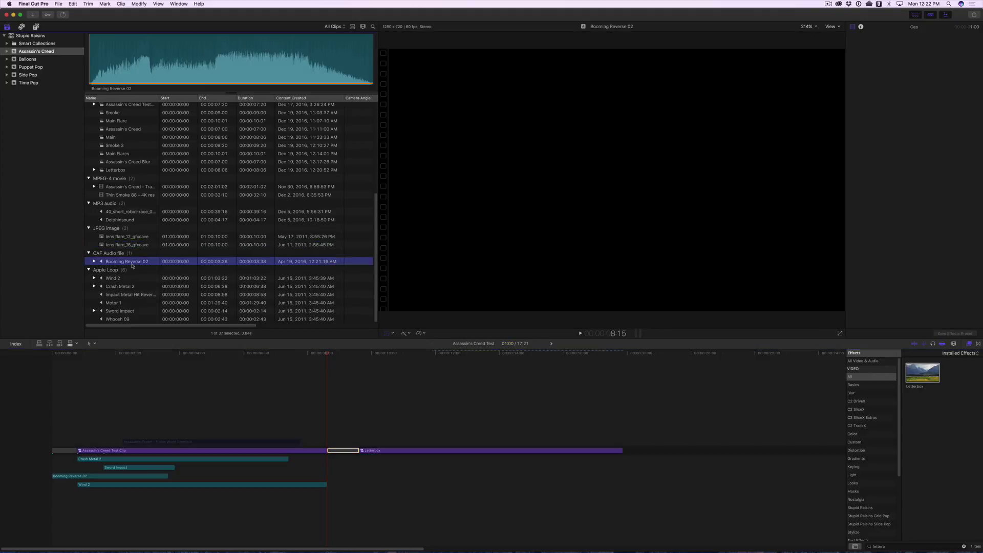
left_click_drag(126, 261, 330, 461)
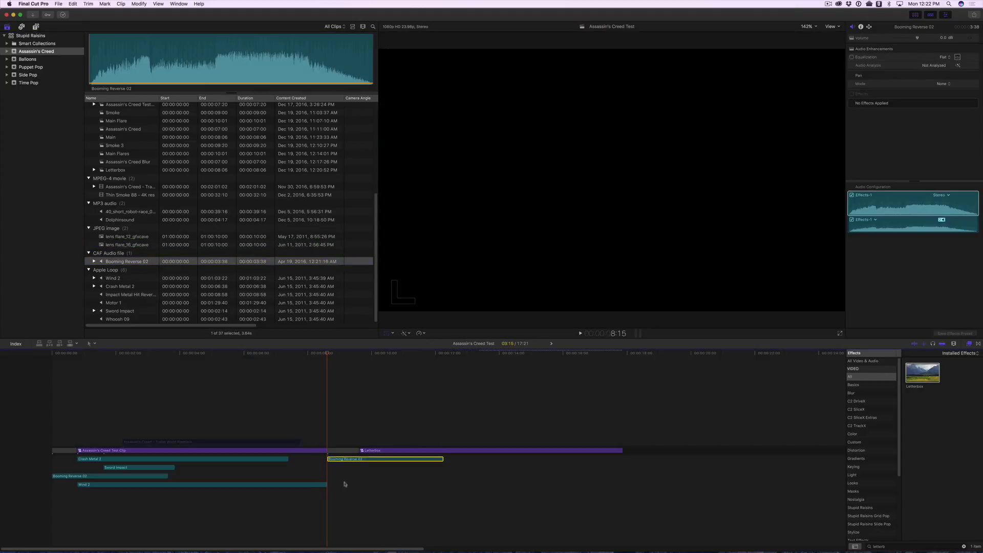
- Hide the effects browser, display timeline clips with waveforms and filmstrips, and add a fade-out to the second Booming Reverse 02 clip
left_click(968, 345)
left_click(953, 344)
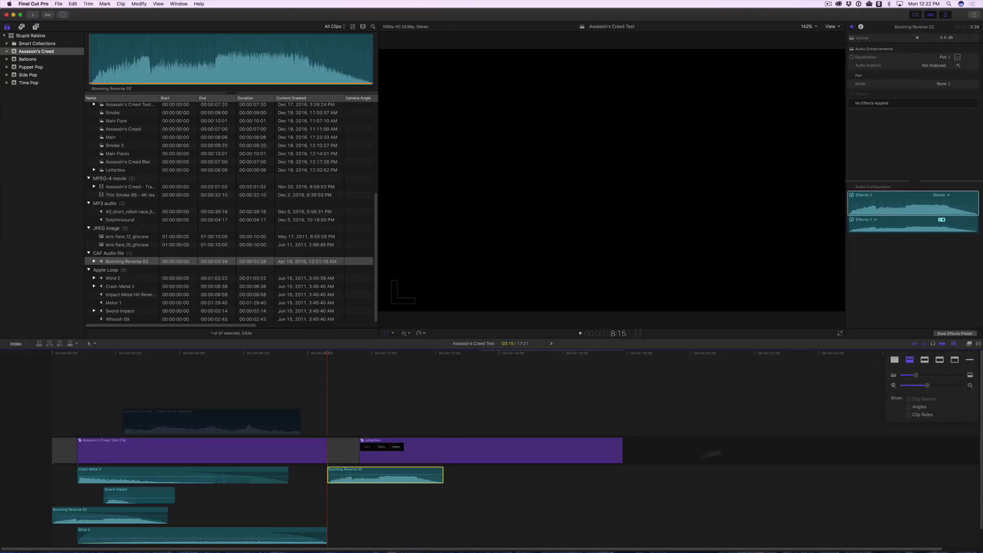
left_click(909, 360)
left_click(441, 471)
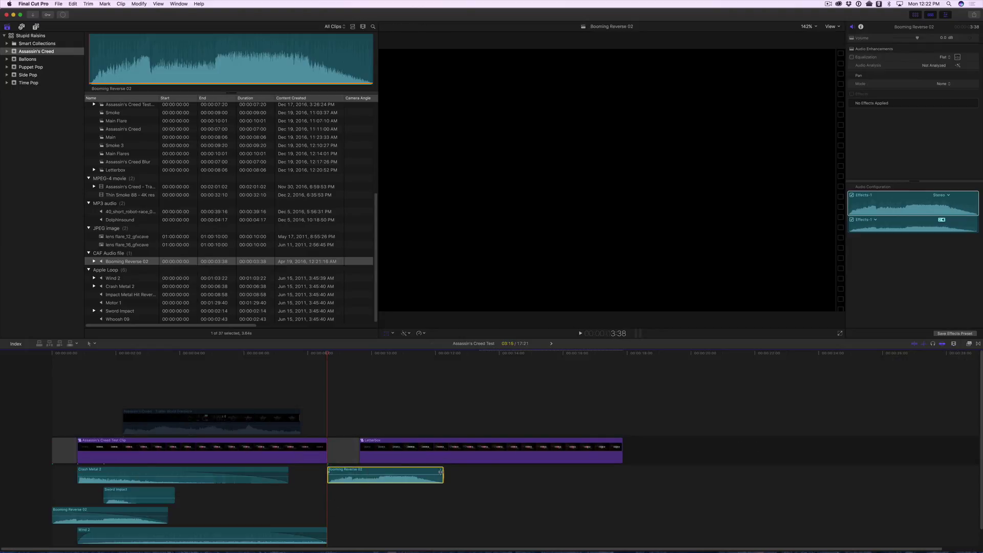
left_click_drag(441, 471, 353, 464)
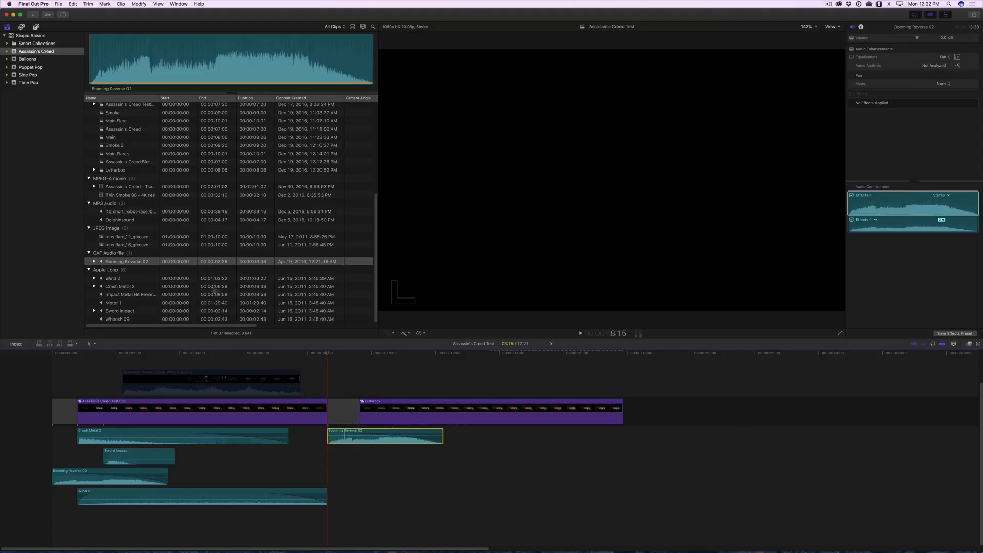
- Attach Crash Metal 2 at the Letterbox clip's start and place Sword Impact below it where the blurred title text flies in
left_click(132, 286)
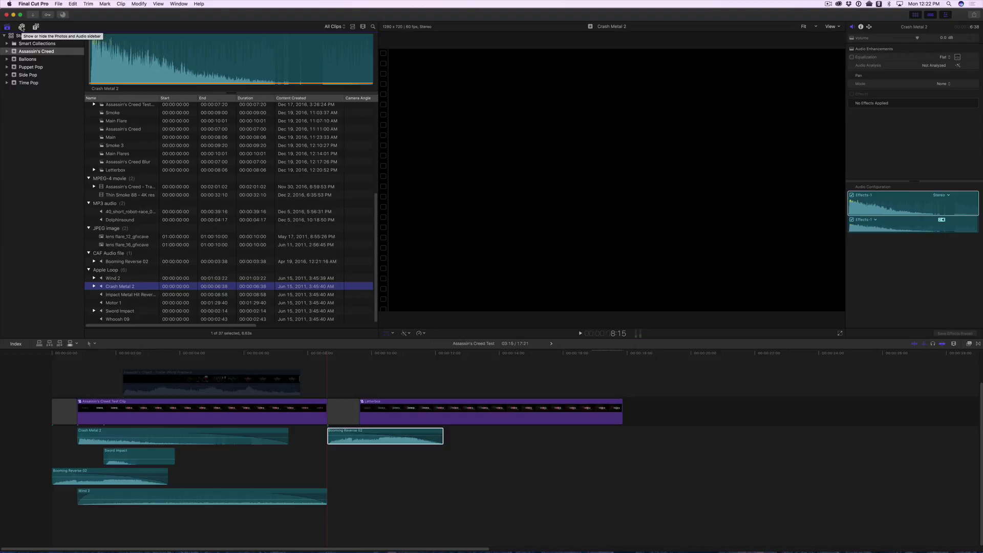
left_click_drag(119, 286, 361, 477)
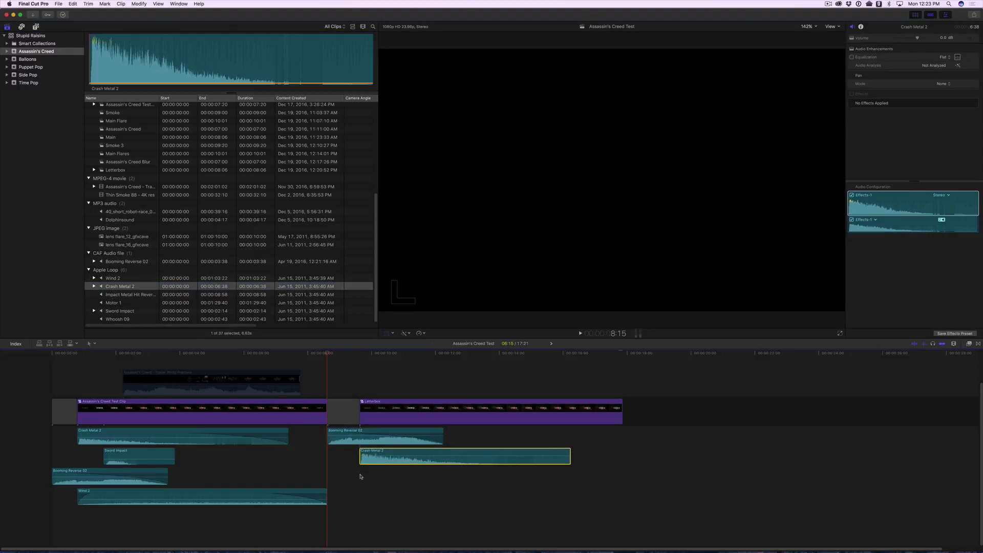
left_click_drag(119, 311, 369, 479)
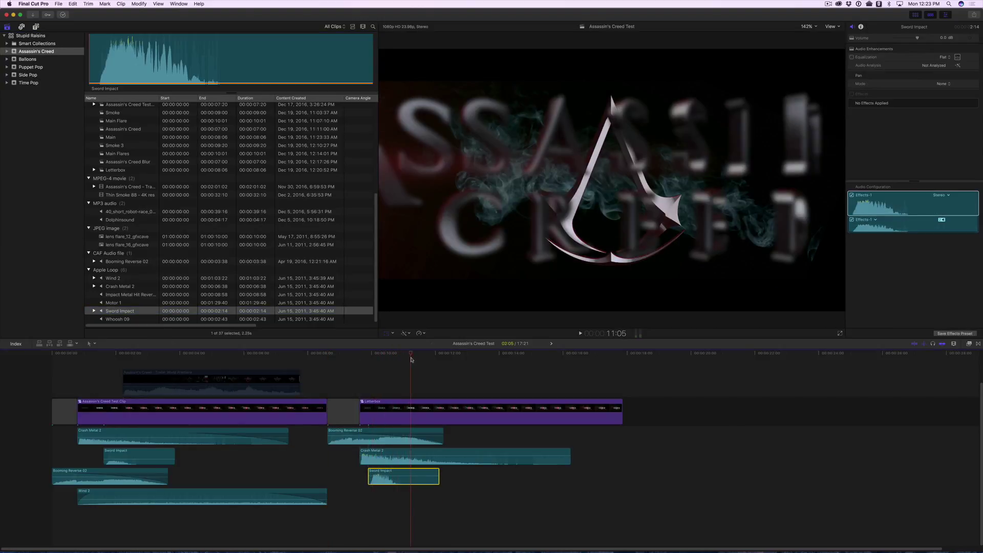
left_click_drag(398, 475, 437, 472)
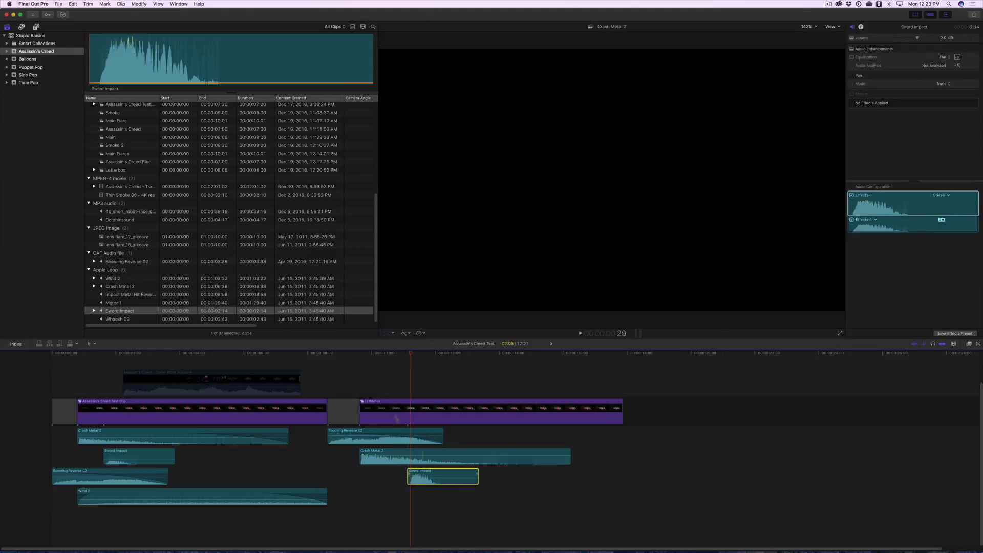
- Attach a section of Wind 2 beneath the Letterbox clip, extend it to the clip's end, and fade it out
left_click(123, 277)
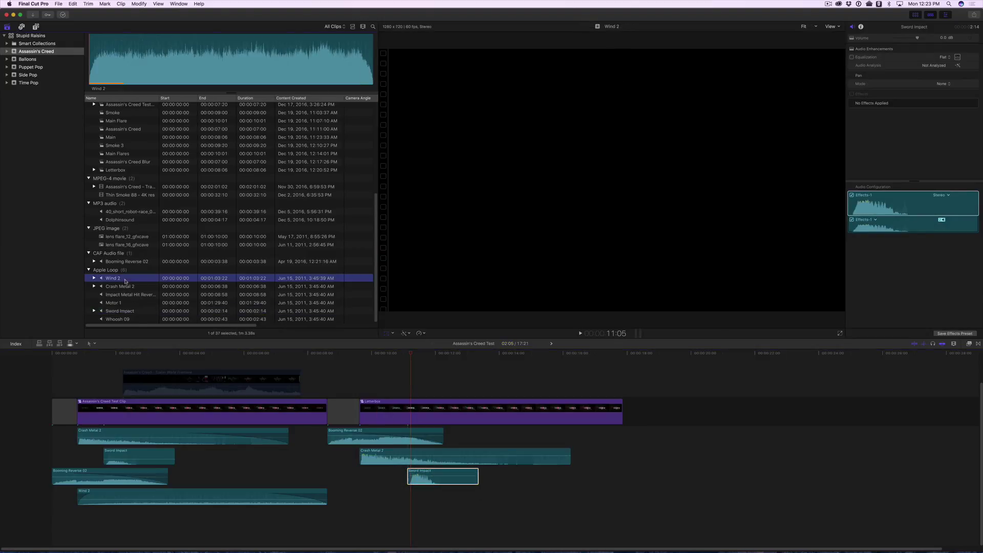
left_click_drag(123, 62, 361, 525)
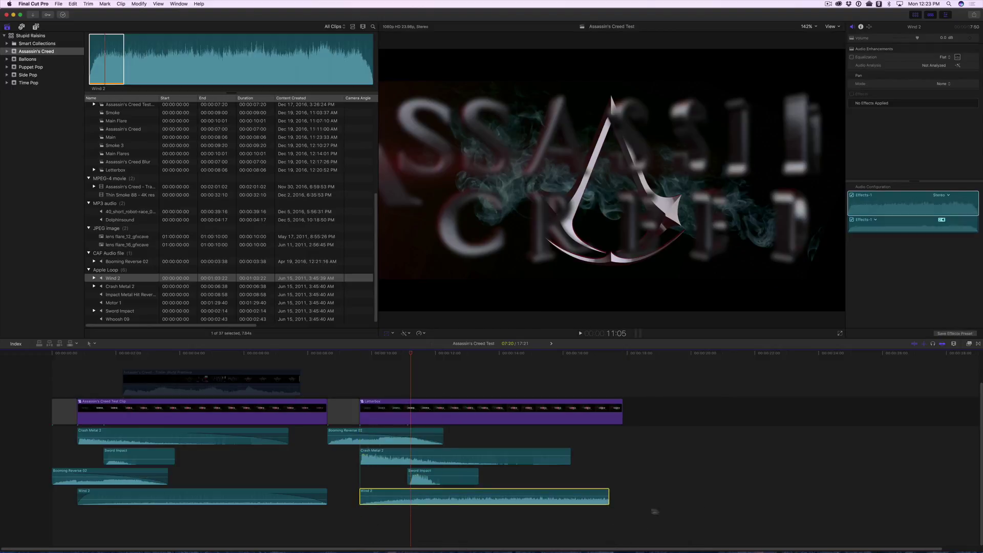
left_click_drag(608, 500, 567, 494)
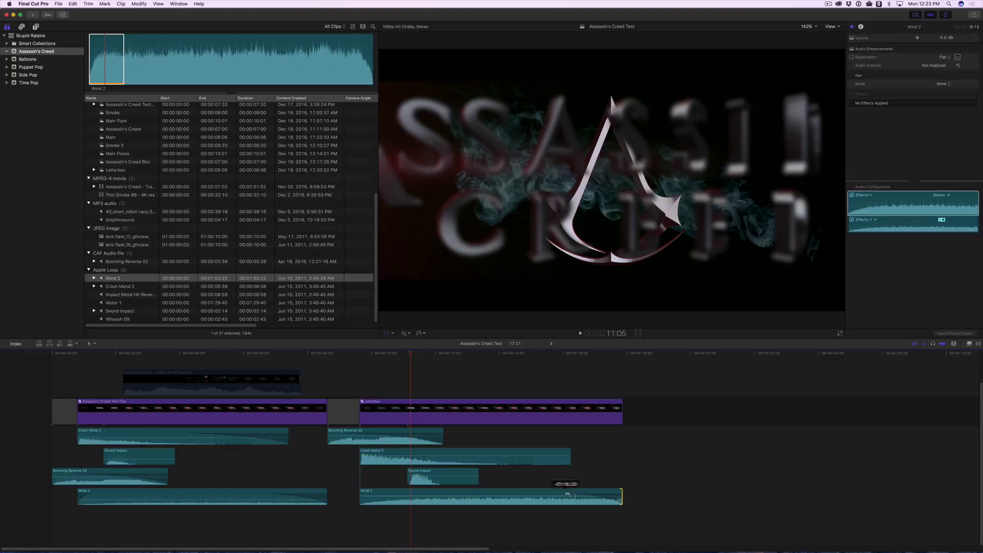
- Trim the second Crash Metal 2 clip to about 4:28 with a fade-out and play back the sound mix from 8:15
left_click_drag(569, 457, 499, 455)
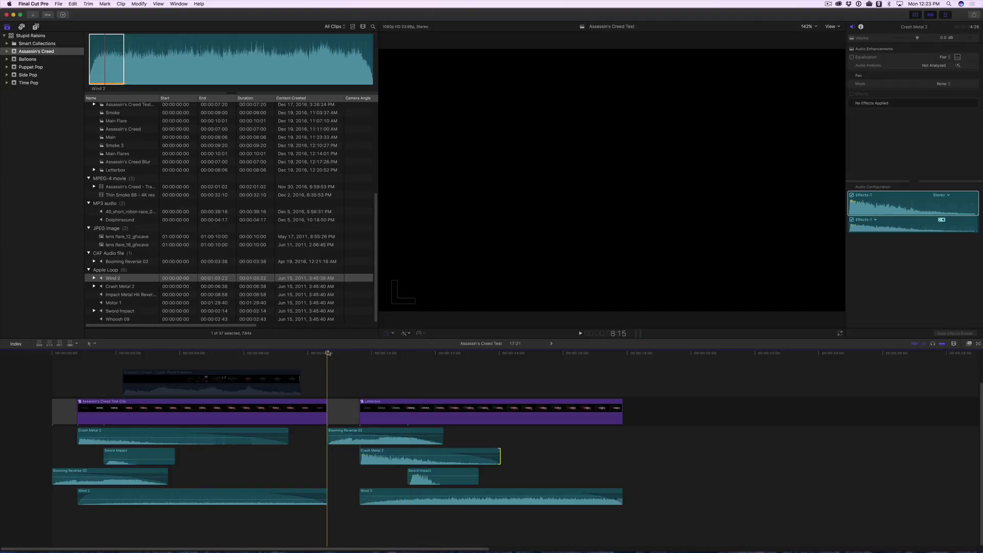
key("space")
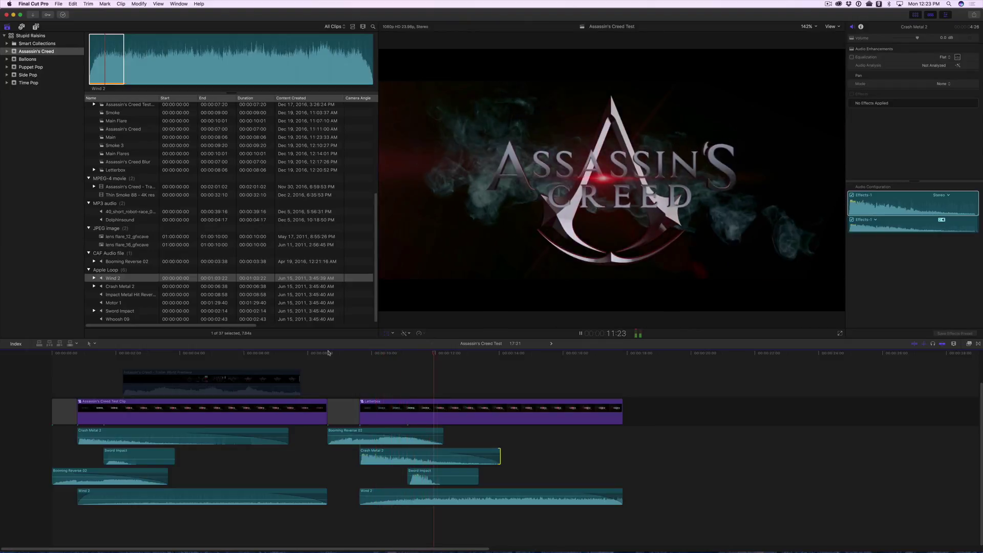
key("space")
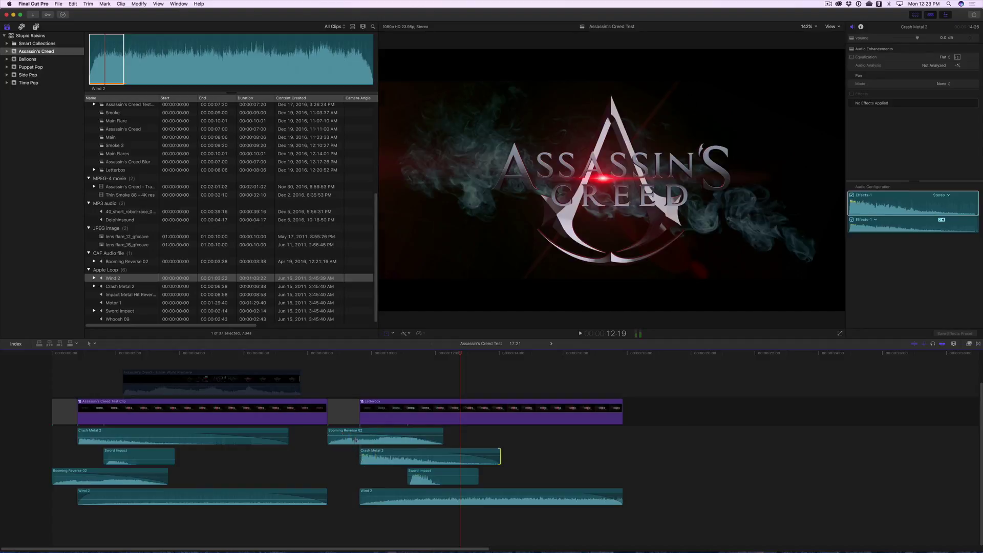
- Shorten the gap before the Letterbox clip to 18 frames and play back the section from 8:15
left_click_drag(357, 414, 349, 414)
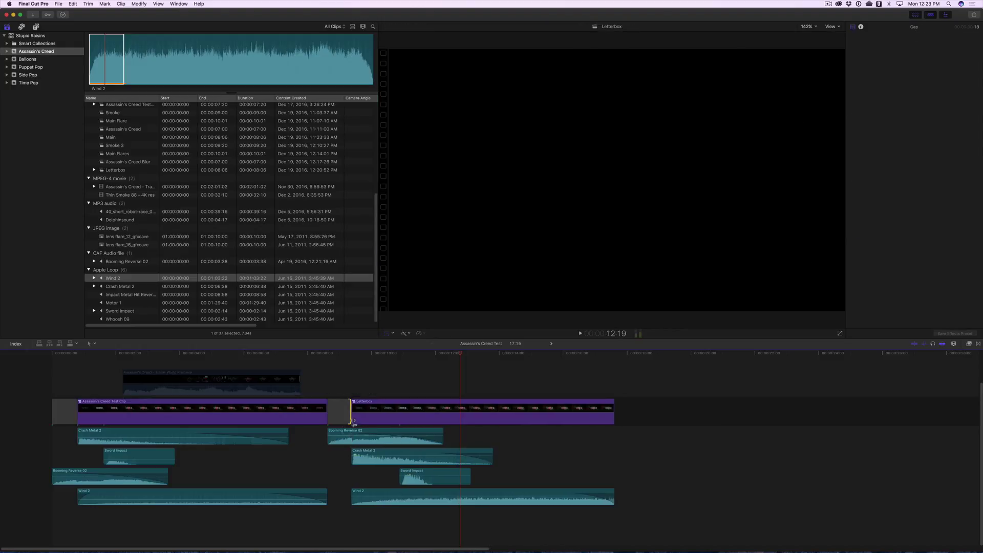
left_click(329, 353)
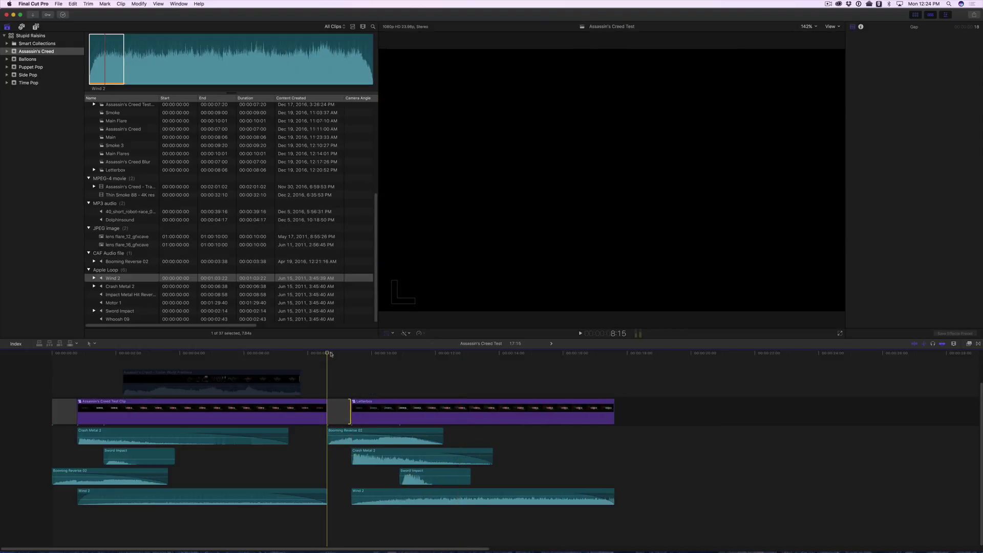
key("space")
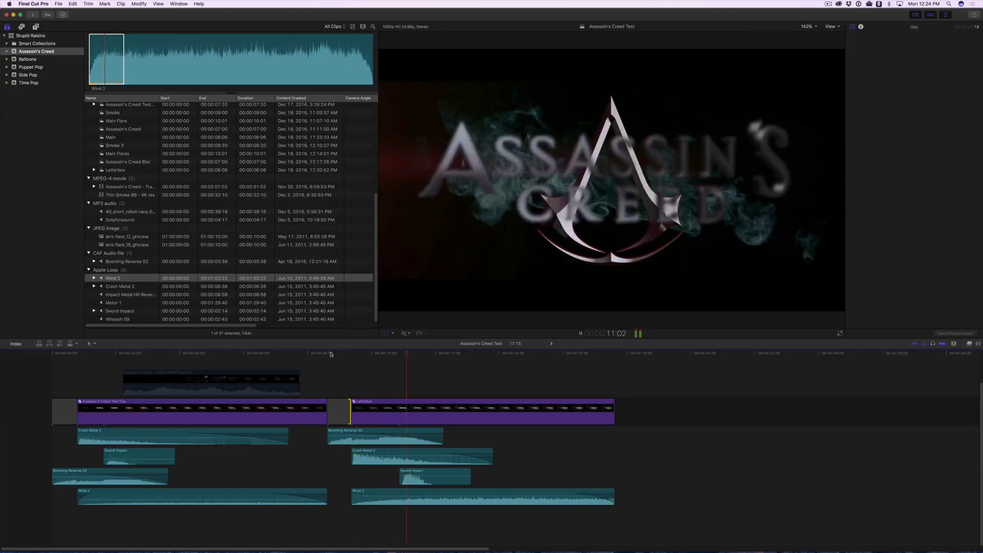
key("space")
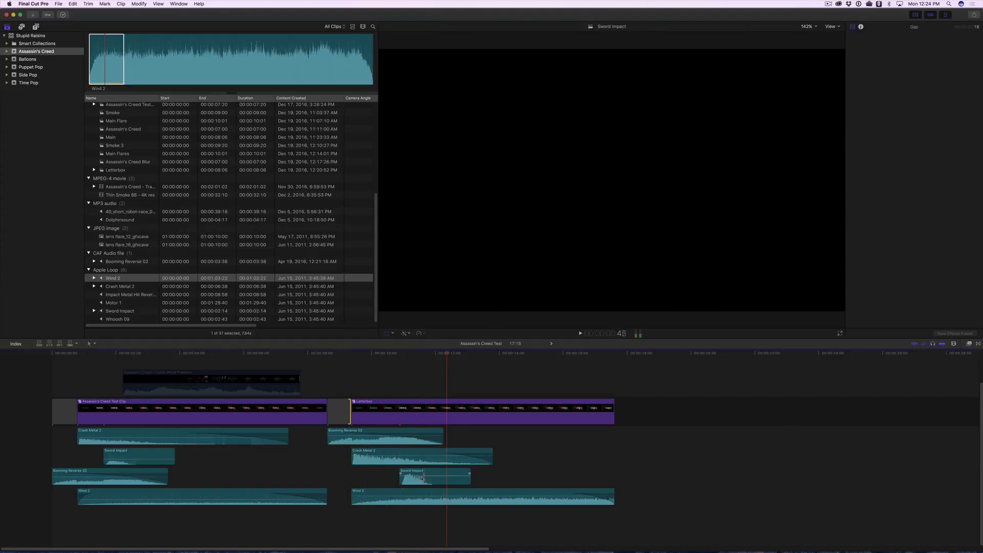
- Shift the second Sword Impact clip slightly later to match the title text's arrival, and play back from near the Letterbox clip's start
left_click_drag(416, 472, 424, 472)
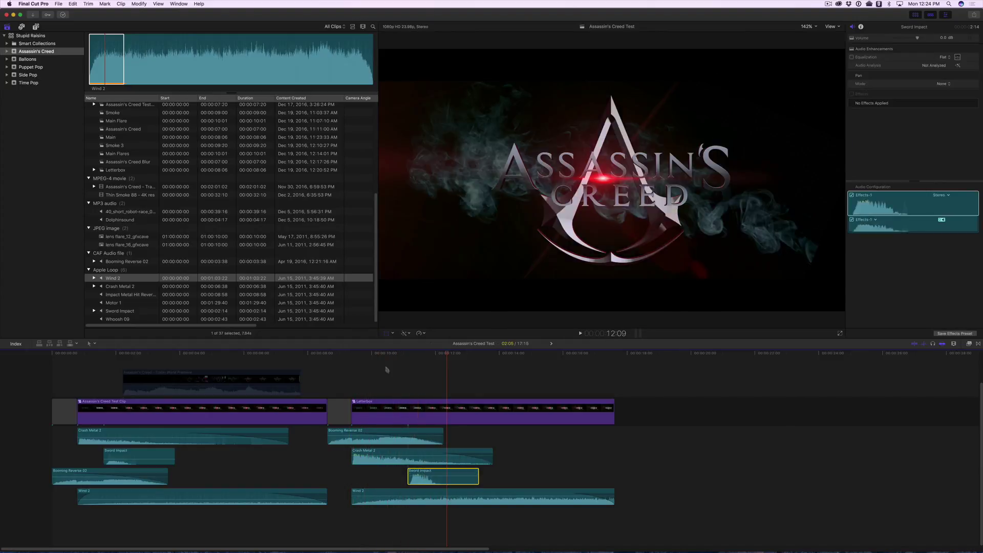
left_click(360, 355)
key("space")
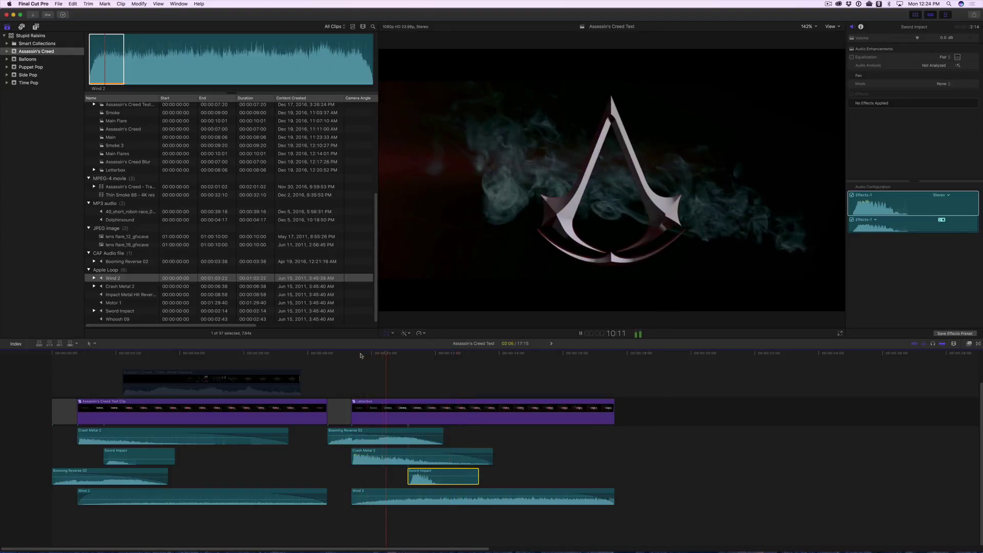
key("space")
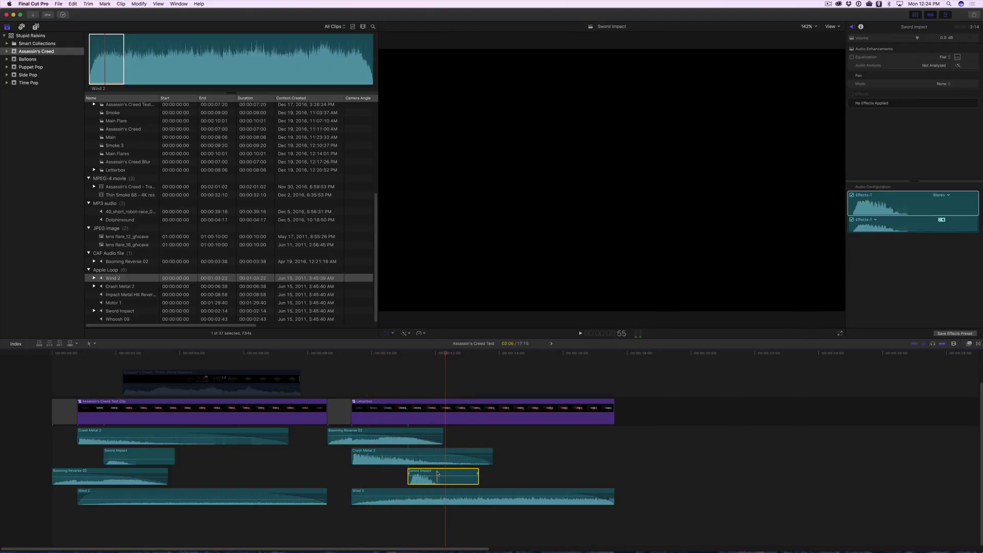
- Nudge the second Sword Impact clip slightly earlier and play back the title with its sound effects from the gap's start
left_click_drag(438, 471, 436, 471)
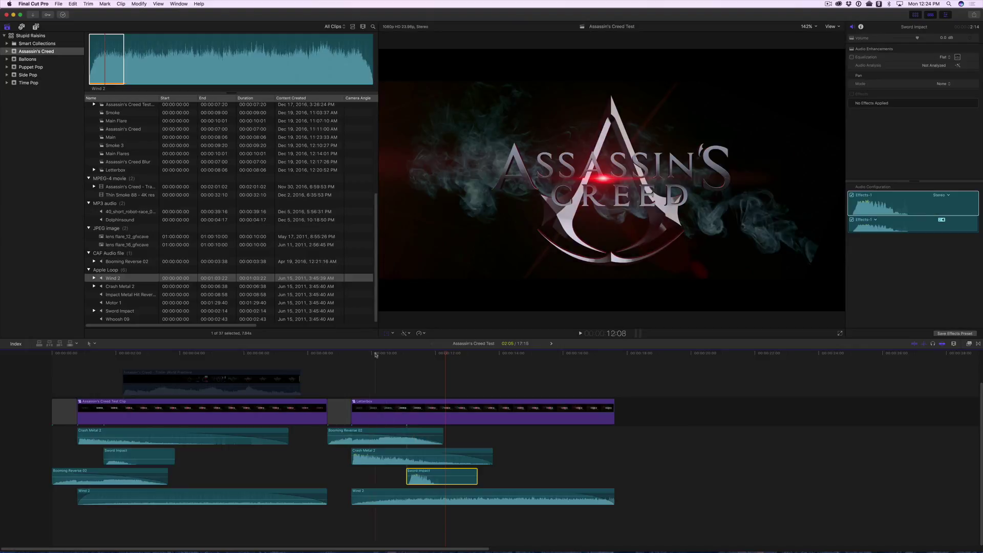
left_click(329, 357)
key("space")
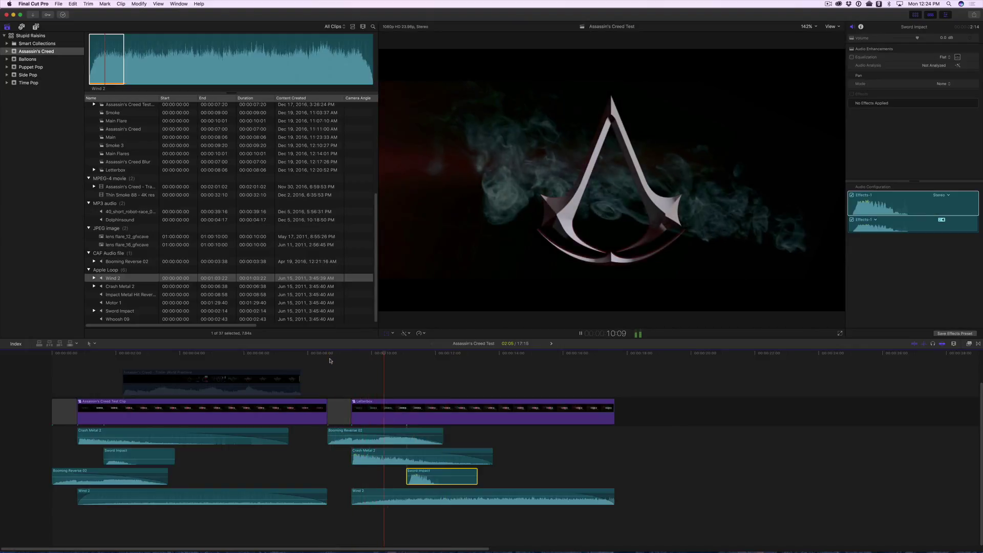